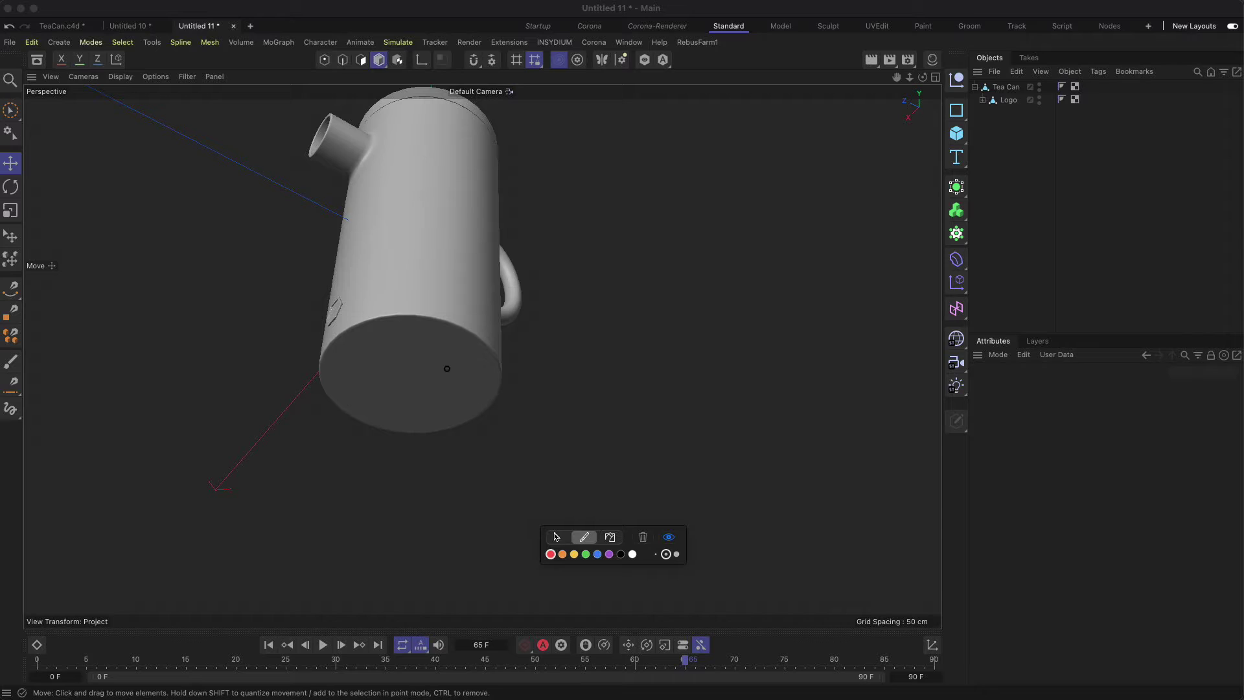
{"action": "left_click_drag", "start_coordinate": [453, 350], "coordinate": [450, 346]}
{"action": "left_click_drag", "start_coordinate": [350, 348], "coordinate": [351, 348]}
{"action": "left_click_drag", "start_coordinate": [379, 411], "coordinate": [369, 406]}
{"action": "left_click_drag", "start_coordinate": [454, 408], "coordinate": [447, 404]}
{"action": "left_click_drag", "start_coordinate": [400, 345], "coordinate": [401, 344]}
{"action": "left_click", "coordinate": [640, 538]}
{"action": "left_click", "coordinate": [552, 537]}
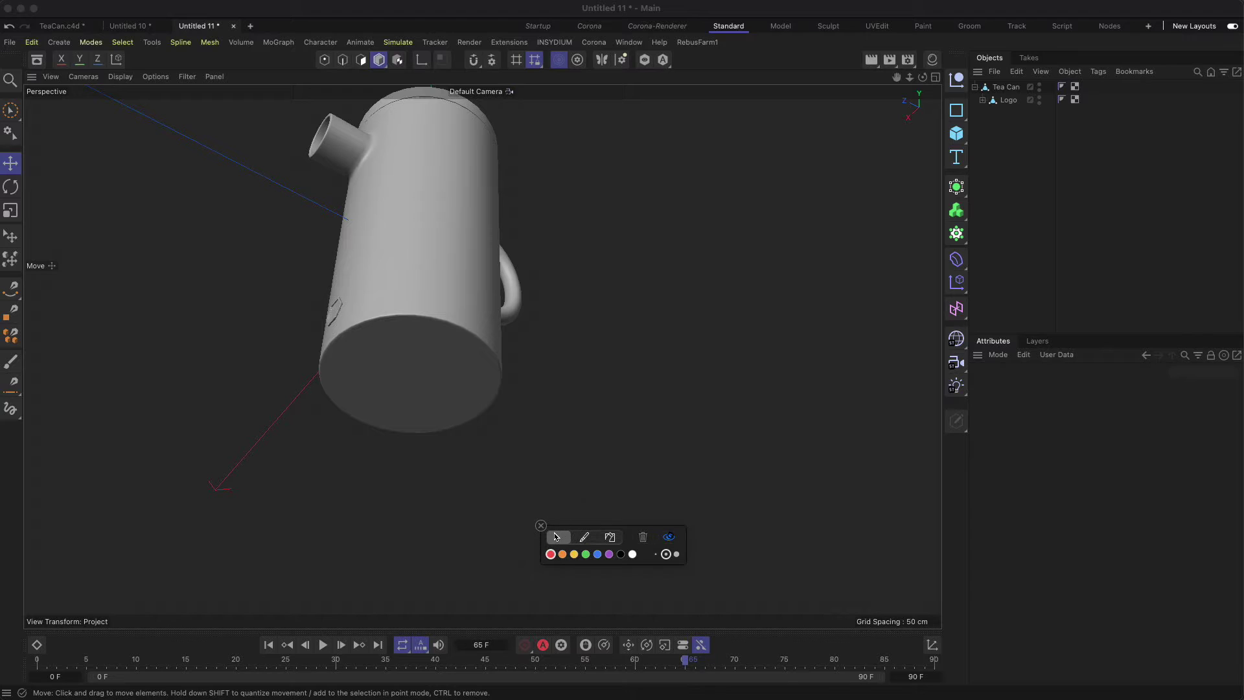
{"action": "left_click", "coordinate": [670, 536]}
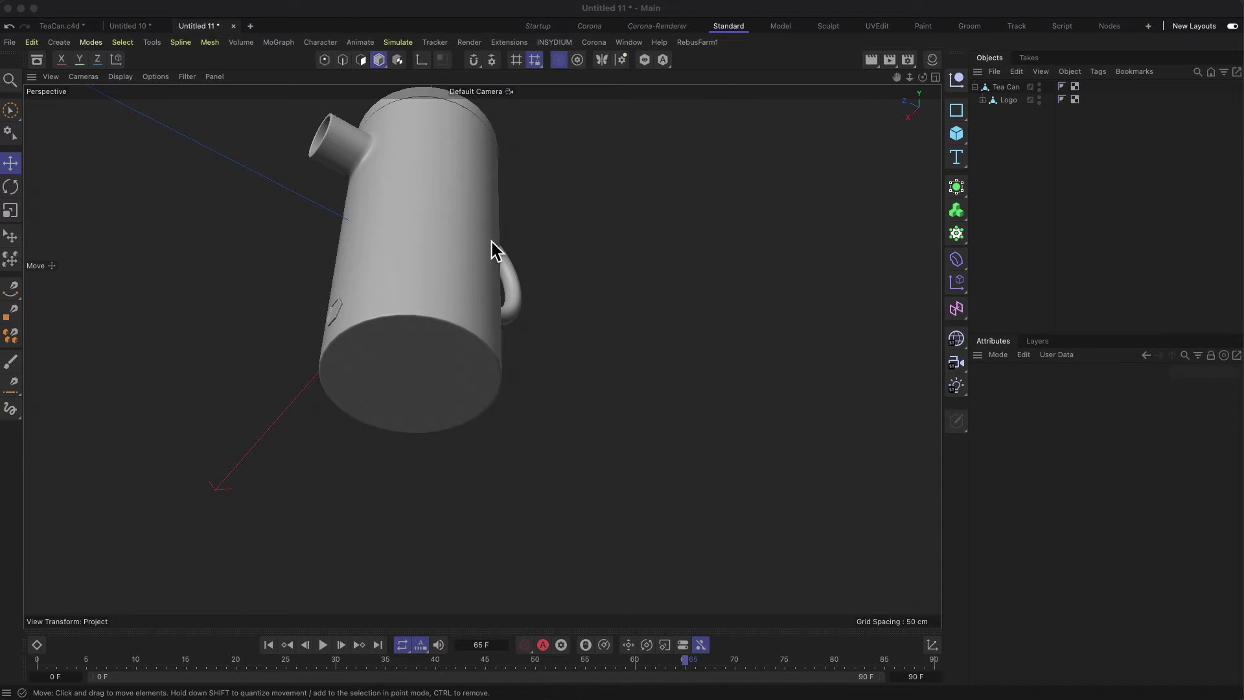
Add a sphere primitive with 64 segments and a radius of 4 cm.
{"action": "left_click_drag", "start_coordinate": [966, 133], "coordinate": [1092, 203]}
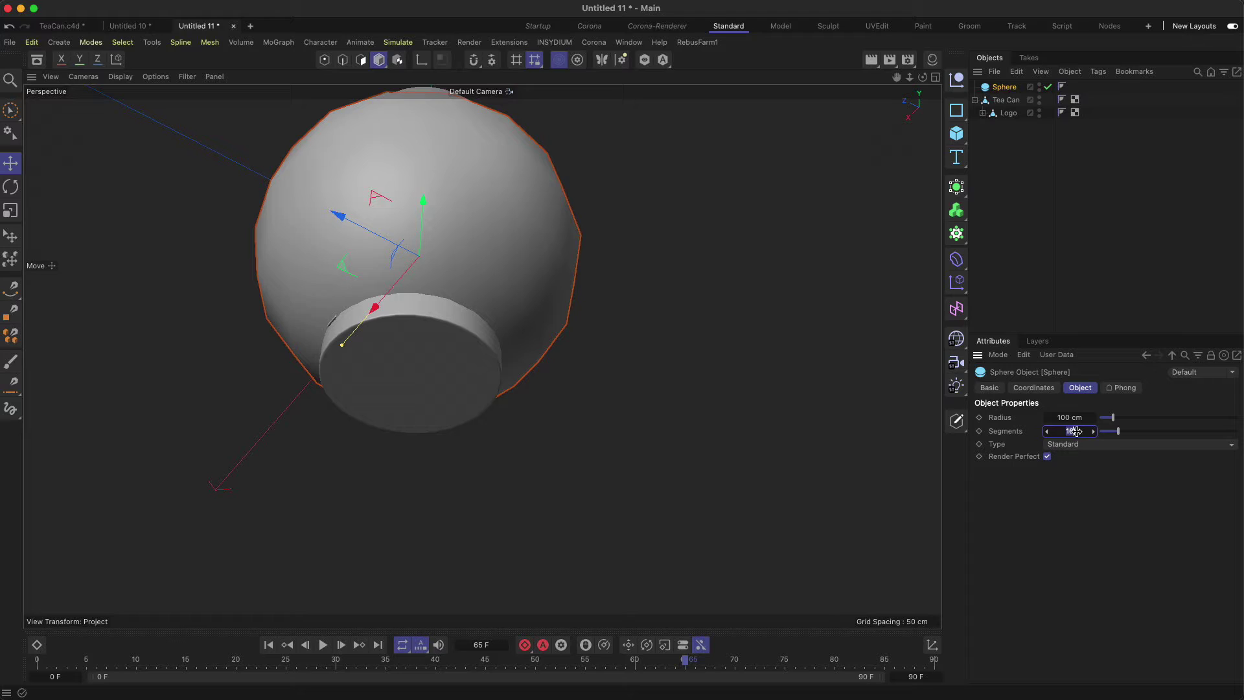
{"action": "type", "text": "64"}
{"action": "key", "text": "Return"}
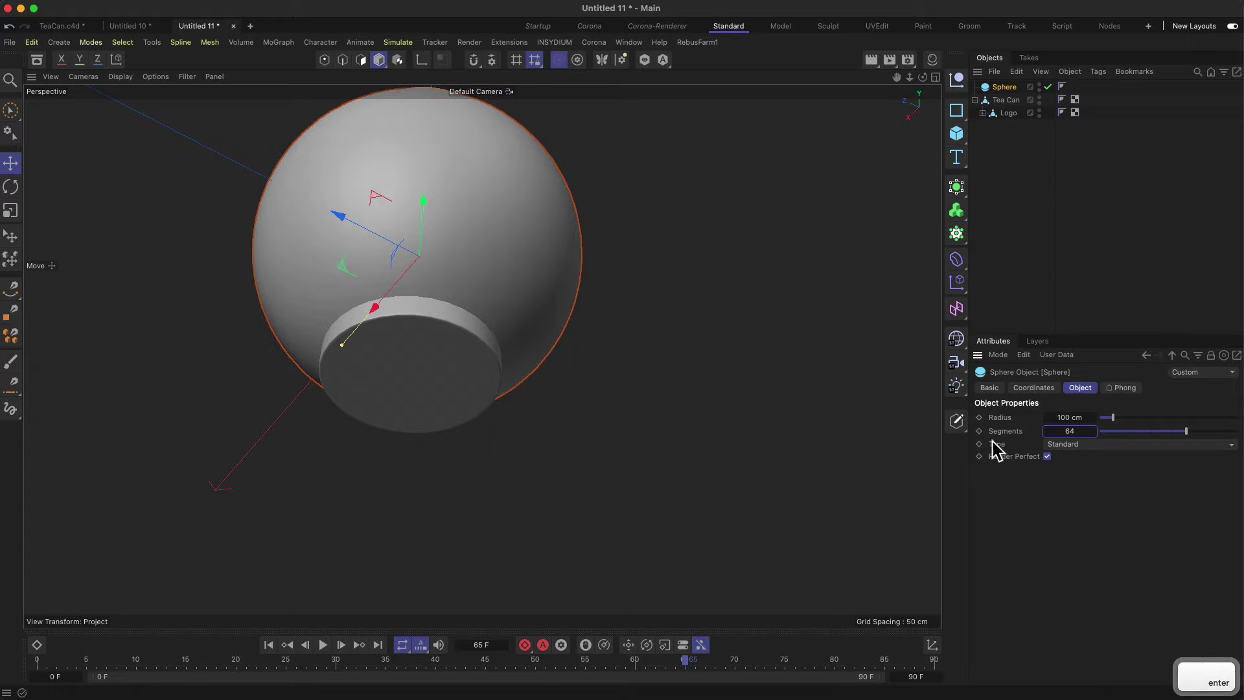
{"action": "double_click", "coordinate": [1069, 418]}
{"action": "type", "text": "40"}
{"action": "key", "text": "Return"}
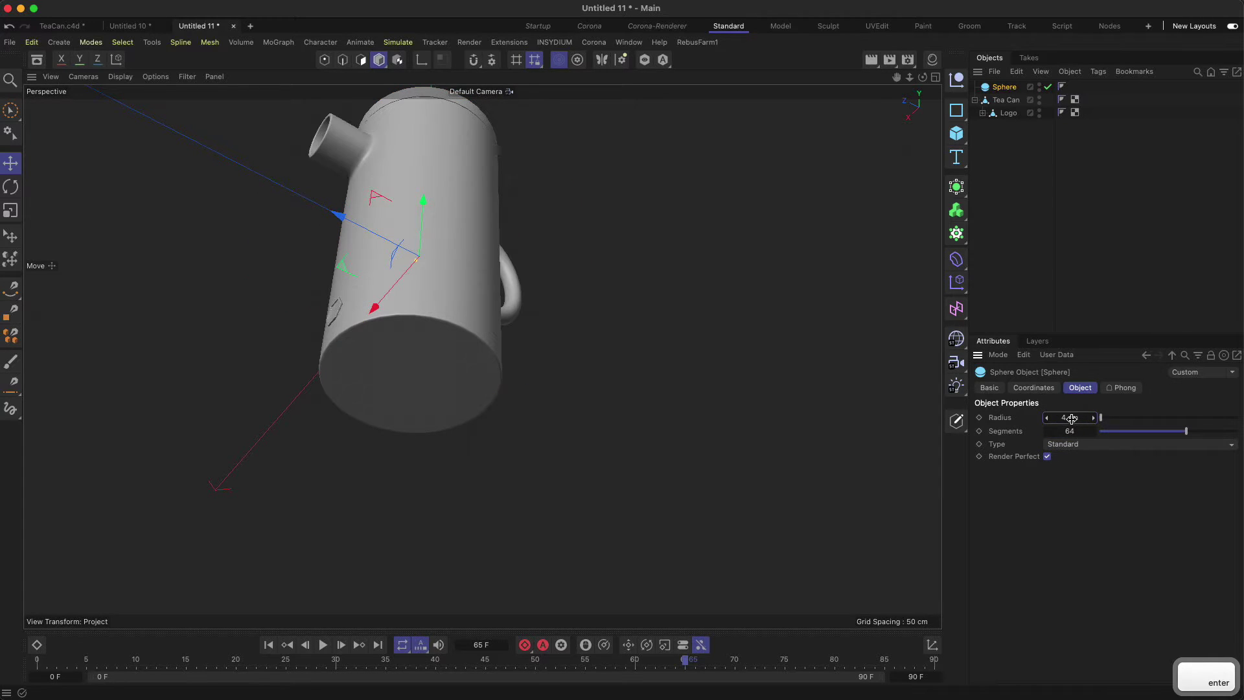
Move the small sphere down onto the underside of the tea can, near the edge of the base.
{"action": "left_click_drag", "start_coordinate": [423, 201], "coordinate": [422, 319]}
{"action": "left_click_drag", "start_coordinate": [356, 425], "coordinate": [406, 406]}
{"action": "left_click_drag", "start_coordinate": [391, 329], "coordinate": [396, 332]}
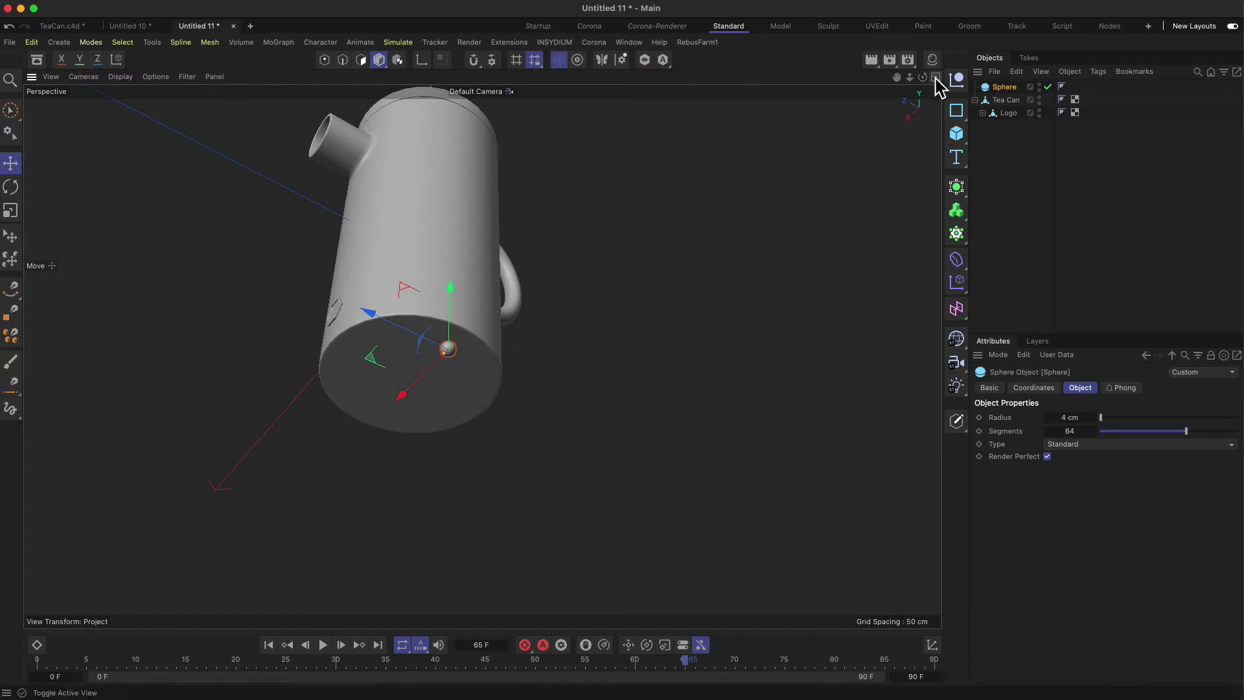
Working in the top view, duplicate the sphere three times to place four feet evenly around the can's base.
{"action": "left_click", "coordinate": [936, 77]}
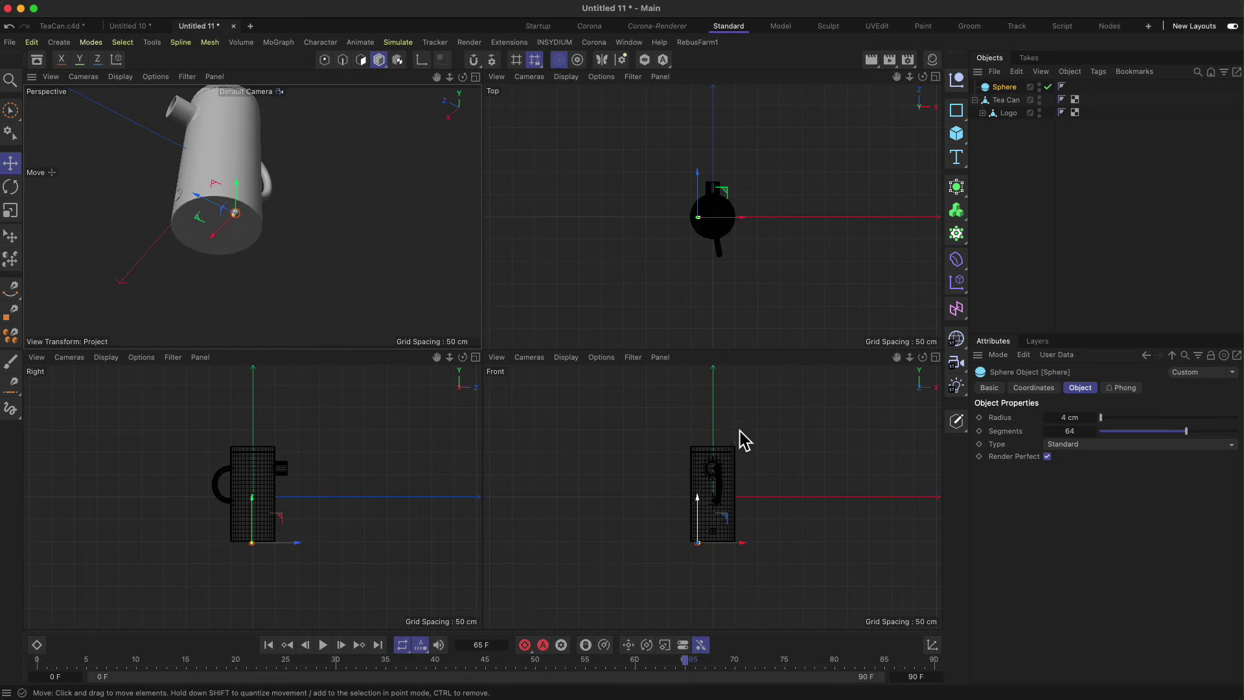
{"action": "key", "text": "2"}
{"action": "left_click_drag", "start_coordinate": [713, 258], "coordinate": [750, 237]}
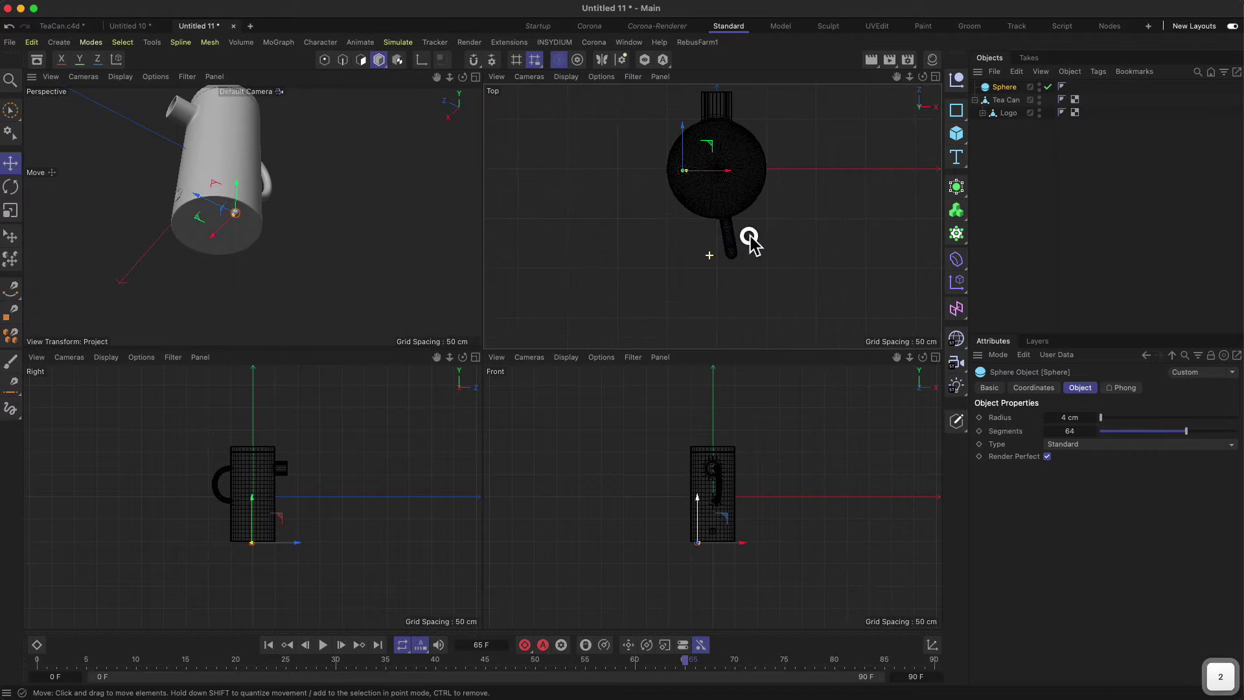
{"action": "key", "text": "1"}
{"action": "left_click_drag", "start_coordinate": [773, 123], "coordinate": [791, 161]}
{"action": "key", "text": "1"}
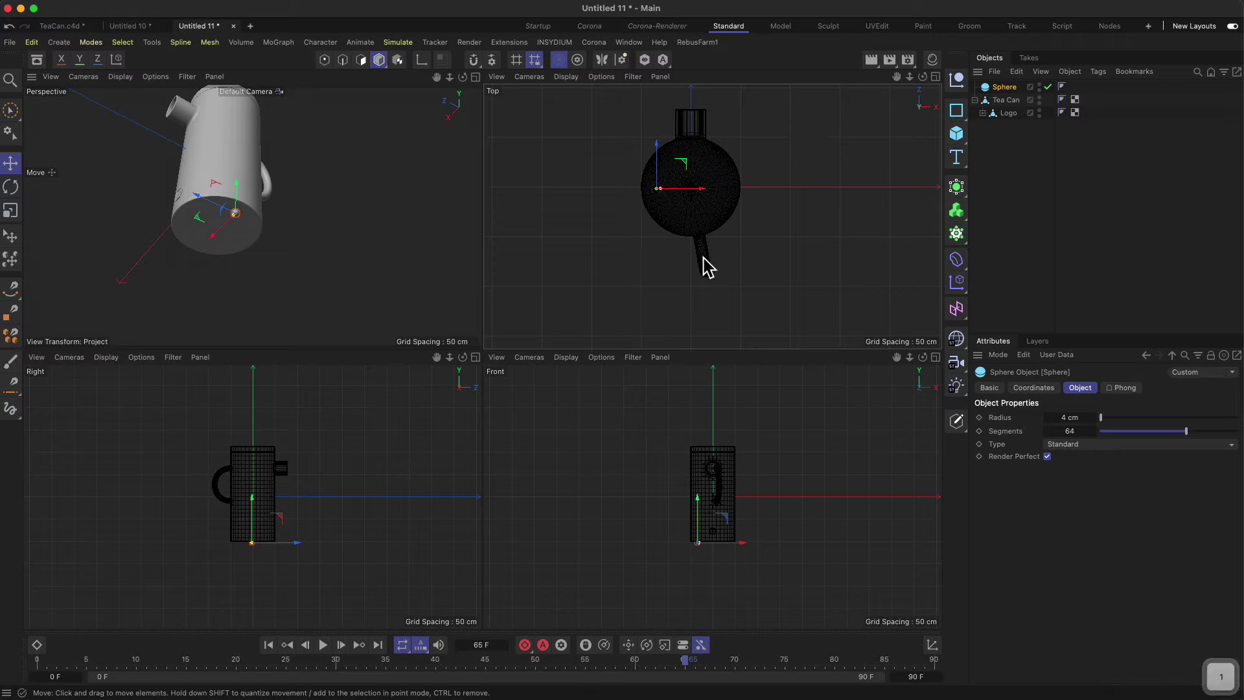
{"action": "scroll", "coordinate": [730, 131], "scroll_direction": "up", "scroll_amount": 3}
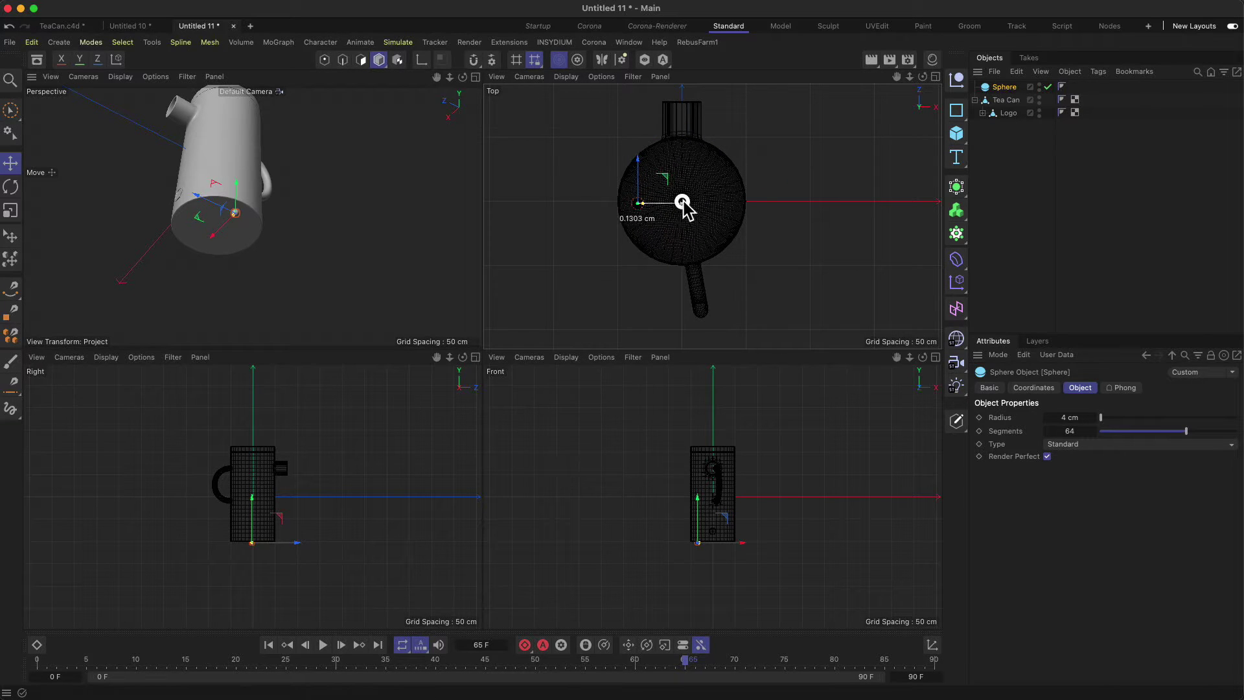
{"action": "left_click_drag", "start_coordinate": [687, 203], "coordinate": [712, 222]}
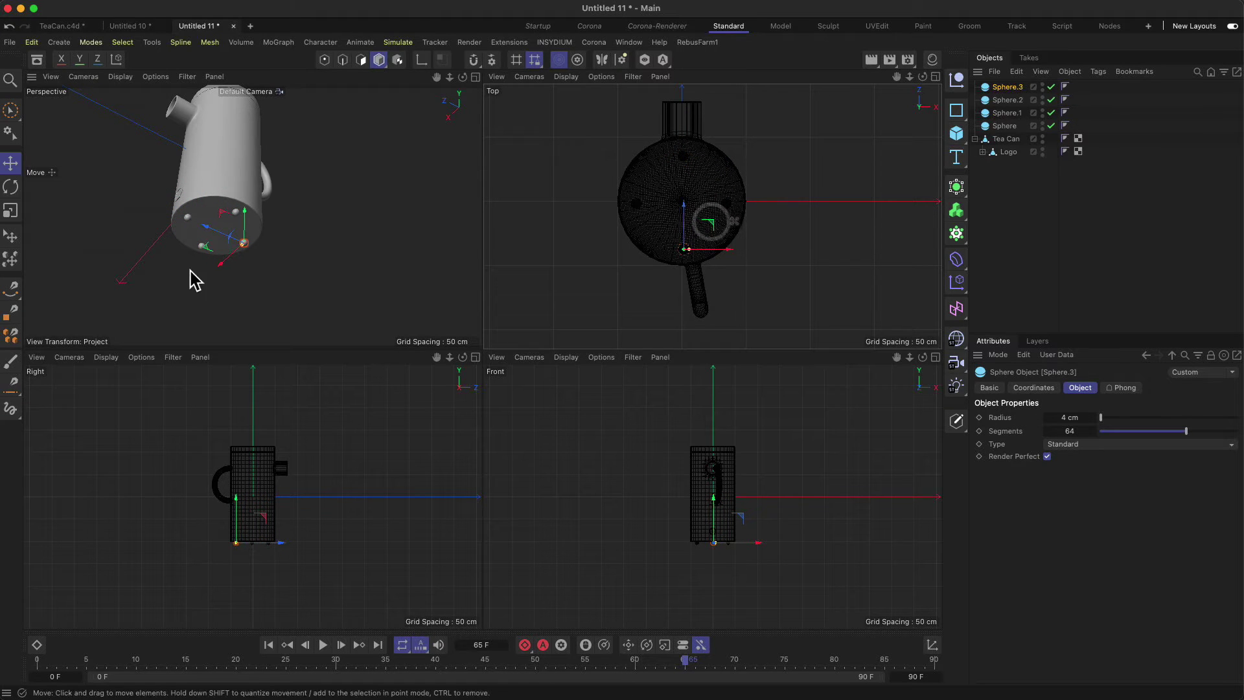
Delete the sphere foot on the handle side of the can's base.
{"action": "key", "text": "2"}
{"action": "left_click_drag", "start_coordinate": [233, 198], "coordinate": [281, 127]}
{"action": "left_click_drag", "start_coordinate": [274, 223], "coordinate": [321, 235]}
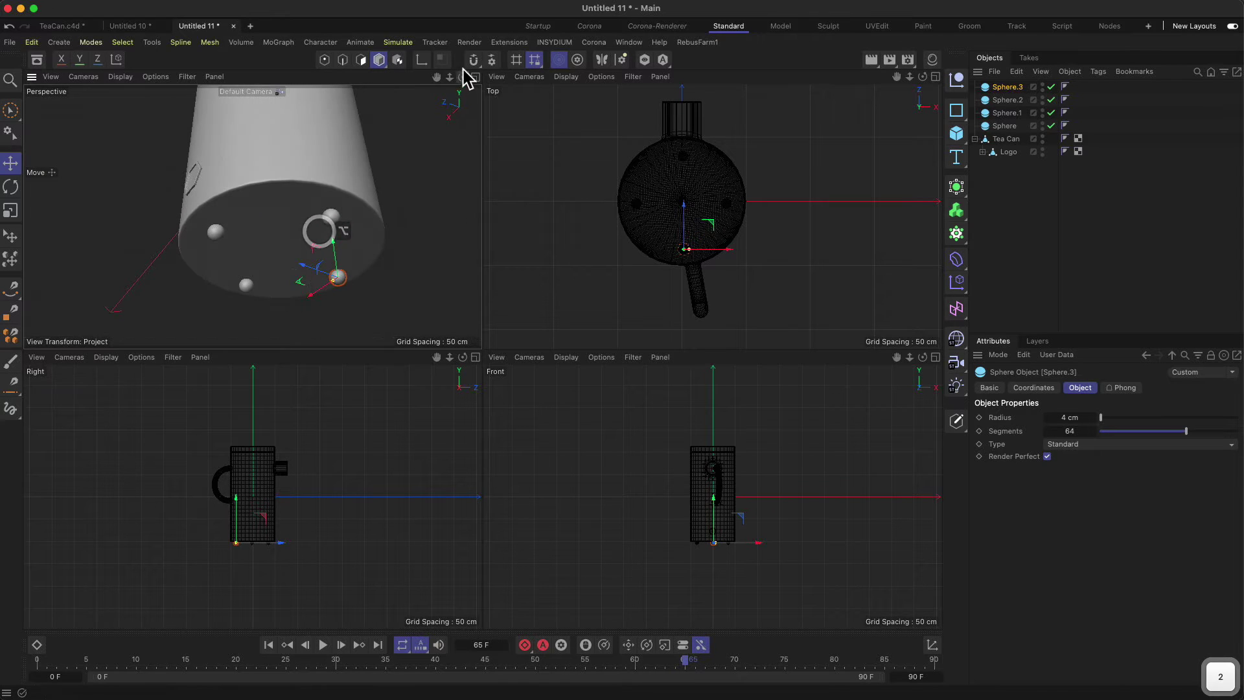
{"action": "left_click", "coordinate": [475, 76]}
{"action": "key", "text": "2"}
{"action": "left_click_drag", "start_coordinate": [574, 404], "coordinate": [576, 447]}
{"action": "left_click", "coordinate": [716, 438]}
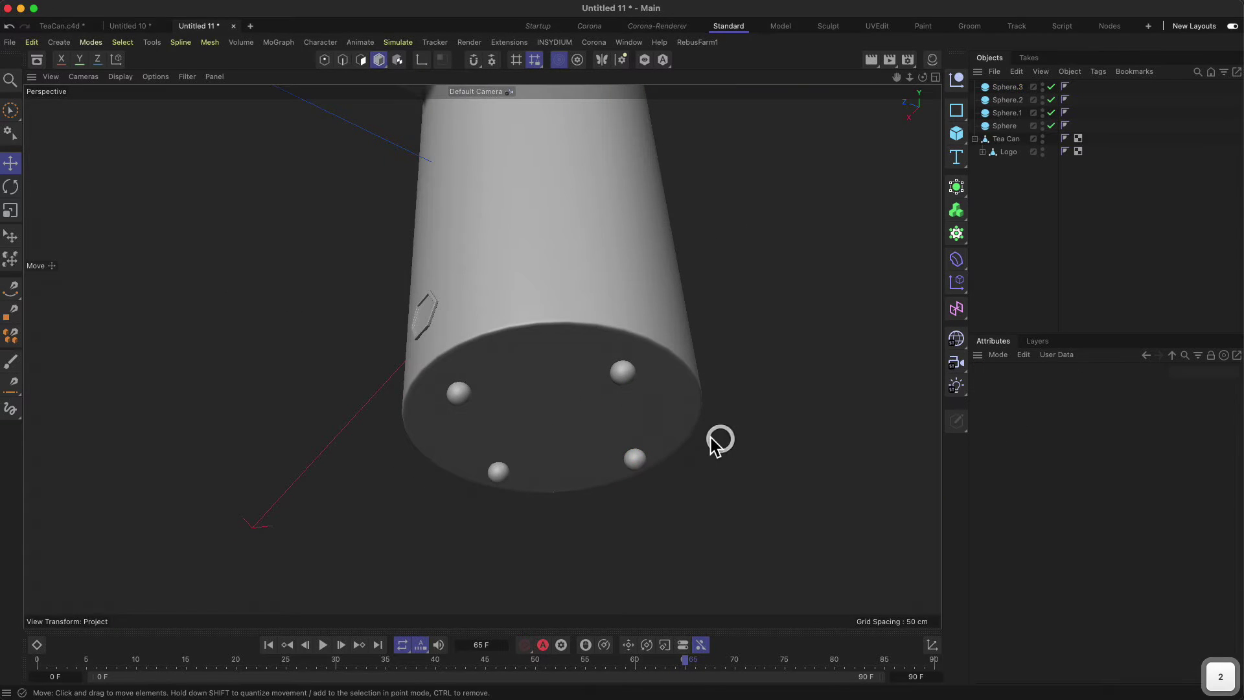
{"action": "left_click", "coordinate": [637, 459]}
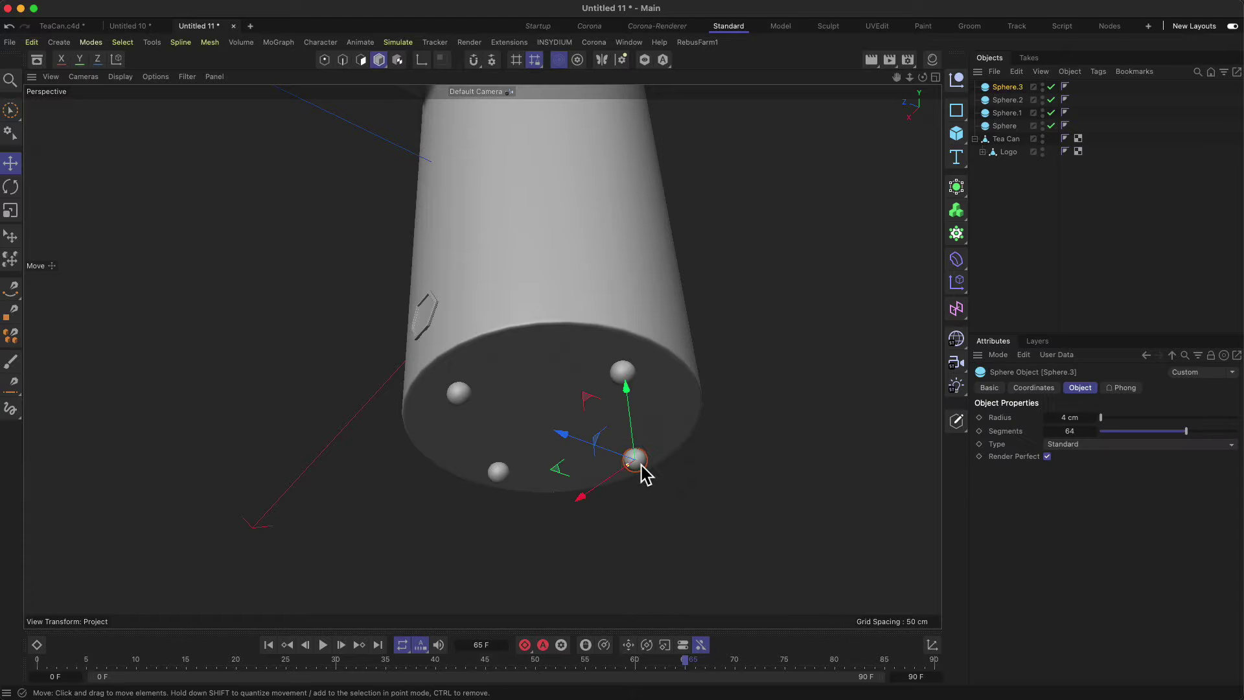
{"action": "key", "text": "BackSpace"}
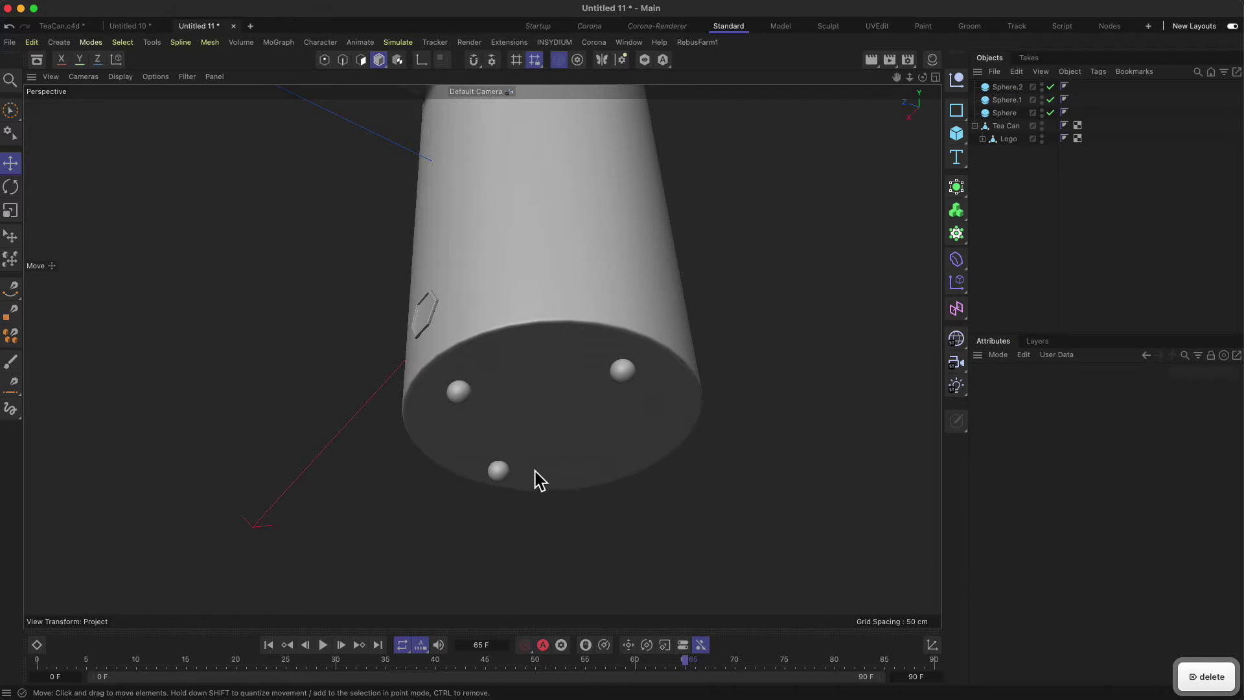
Shift Sphere and Sphere.1 across the can's base by eye to form a three-footed triangular arrangement.
{"action": "left_click", "coordinate": [504, 474]}
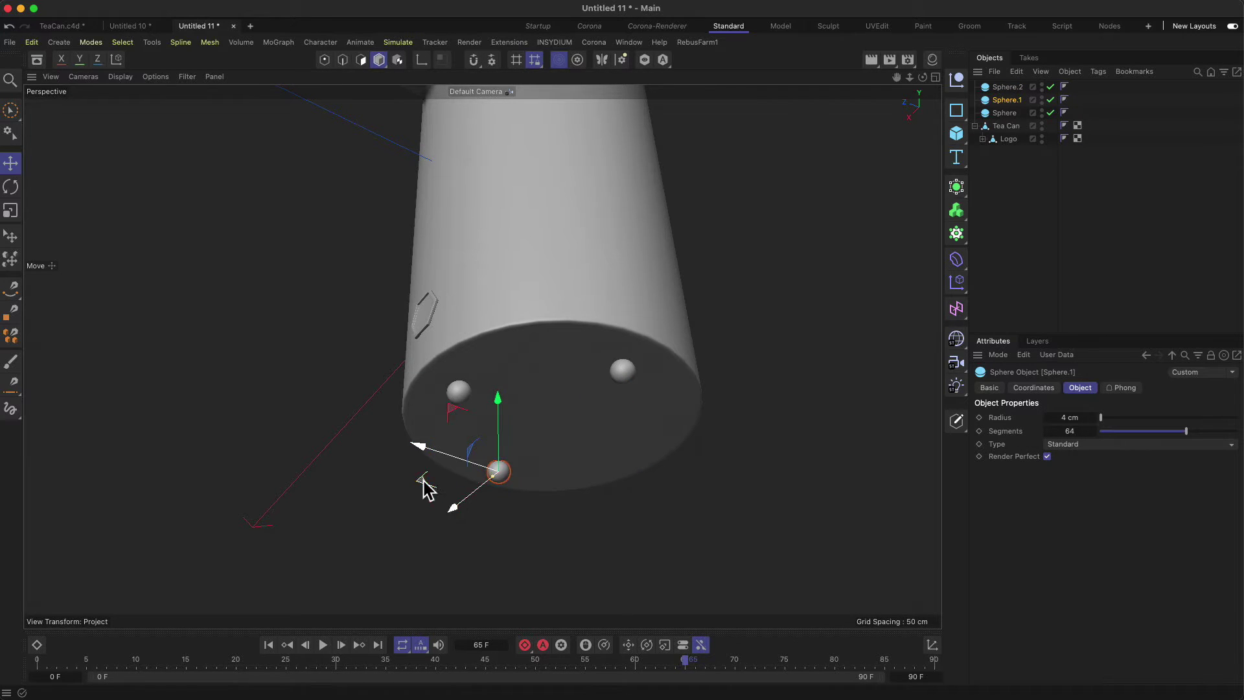
{"action": "left_click_drag", "start_coordinate": [425, 488], "coordinate": [488, 480]}
{"action": "left_click", "coordinate": [622, 372]}
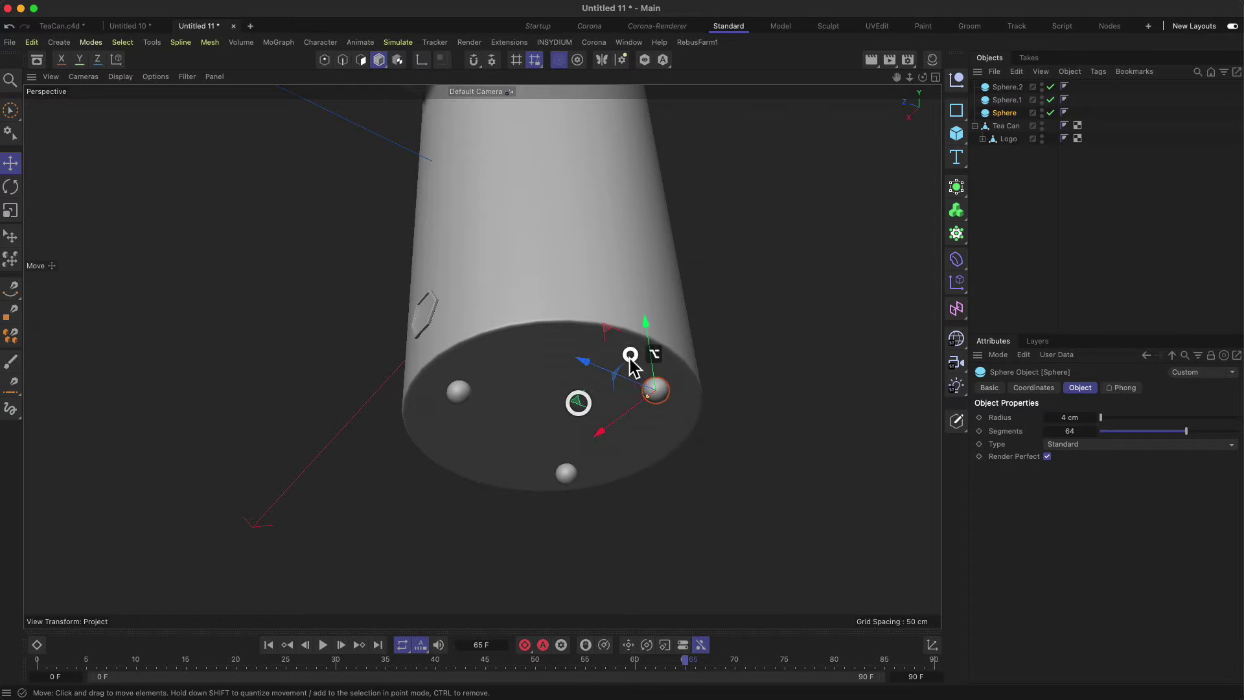
{"action": "left_click_drag", "start_coordinate": [634, 355], "coordinate": [669, 272], "text": "alt"}
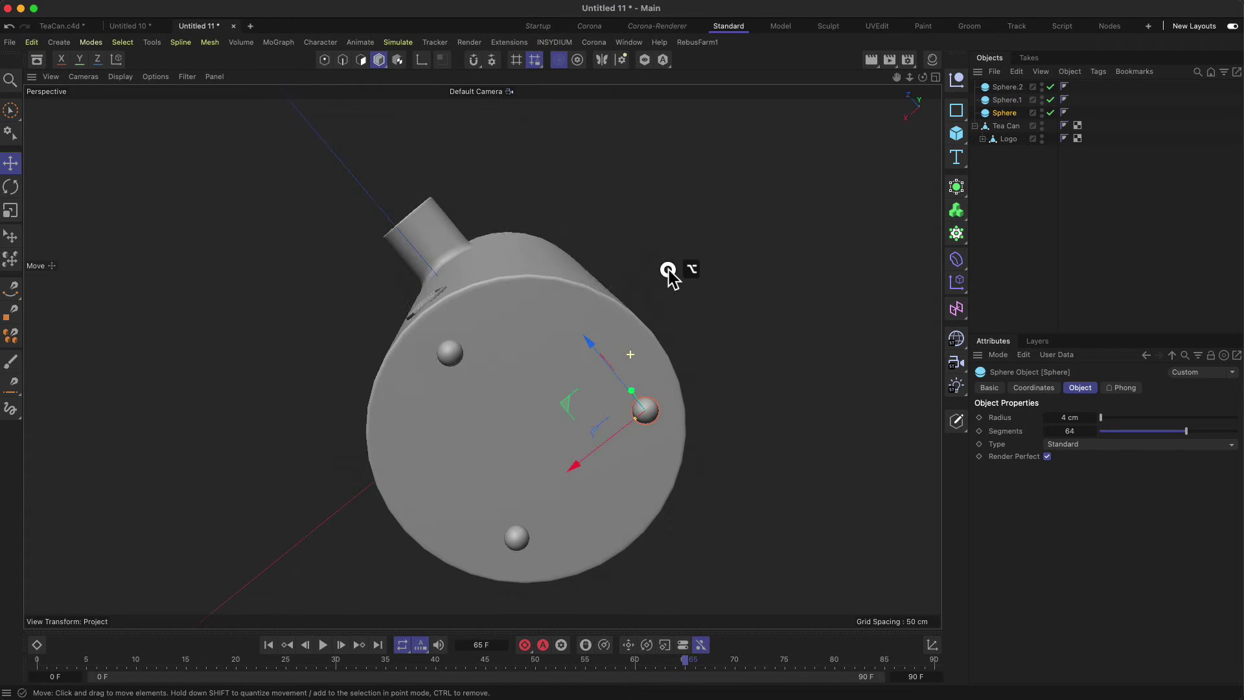
{"action": "left_click", "coordinate": [515, 543]}
{"action": "left_click_drag", "start_coordinate": [476, 576], "coordinate": [441, 561]}
{"action": "left_click_drag", "start_coordinate": [431, 546], "coordinate": [403, 538]}
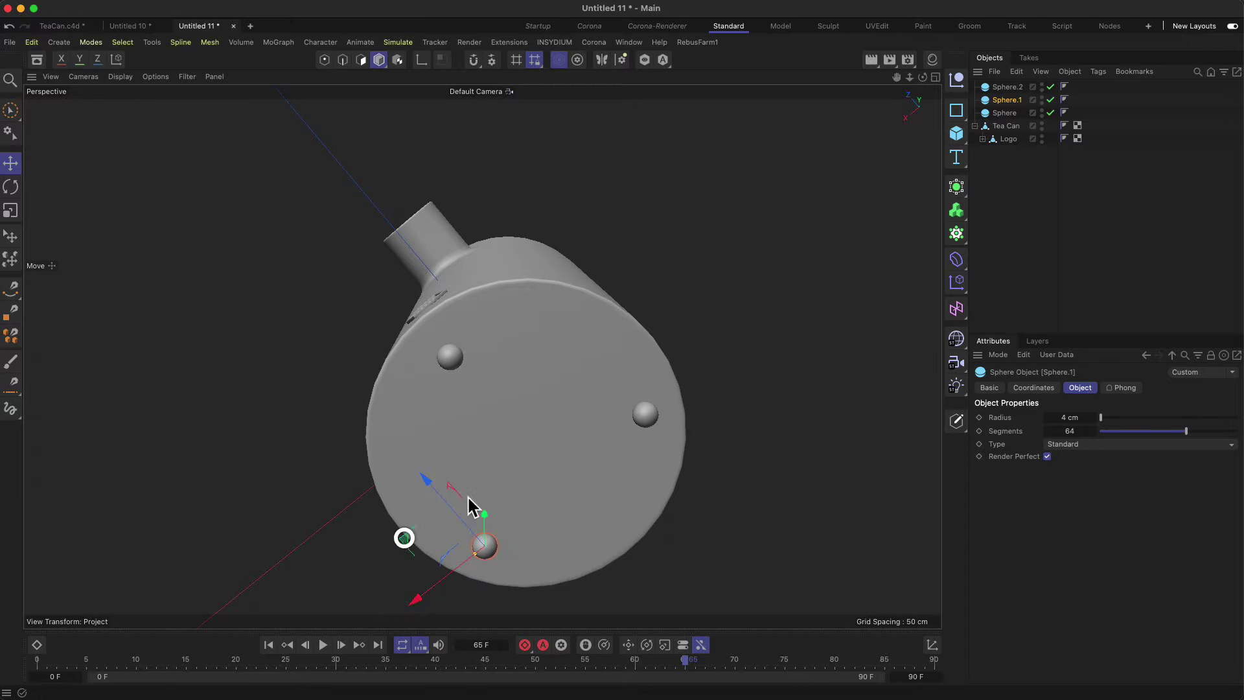
Delete the duplicates Sphere.1 and Sphere.2, keeping only the original sphere.
{"action": "key", "text": "2"}
{"action": "left_click_drag", "start_coordinate": [582, 381], "coordinate": [539, 472]}
{"action": "left_click_drag", "start_coordinate": [606, 410], "coordinate": [590, 428], "text": "alt"}
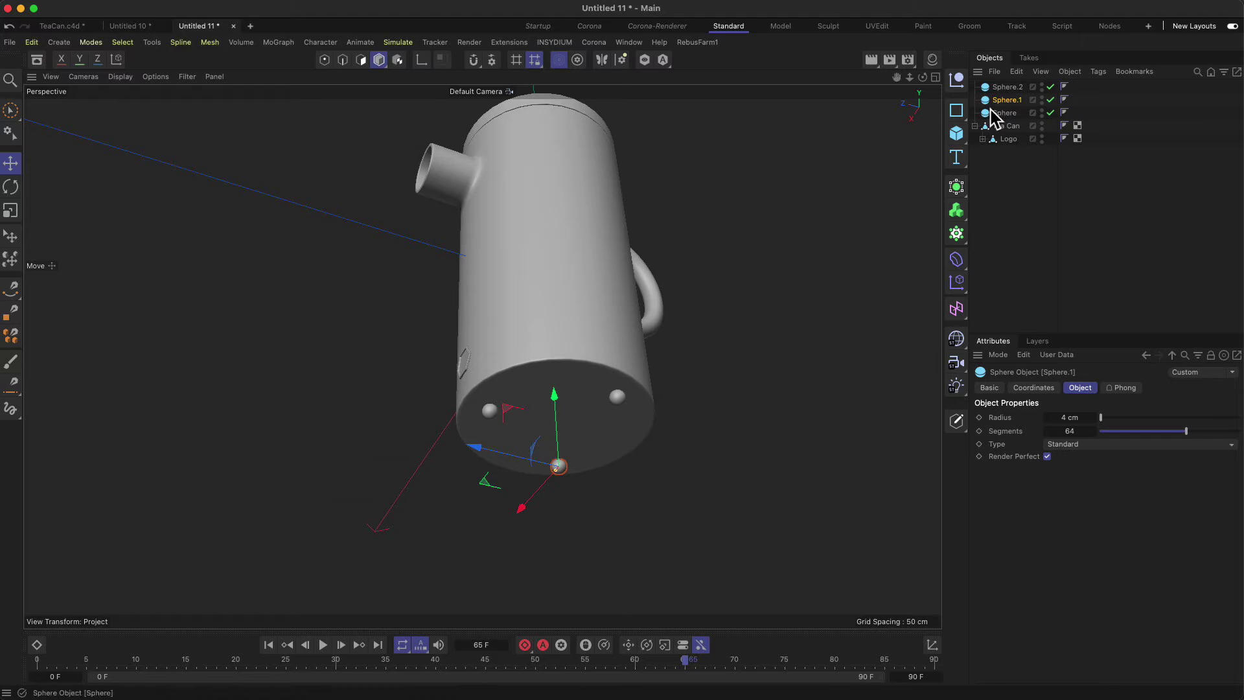
{"action": "left_click", "coordinate": [1012, 88], "text": "ctrl"}
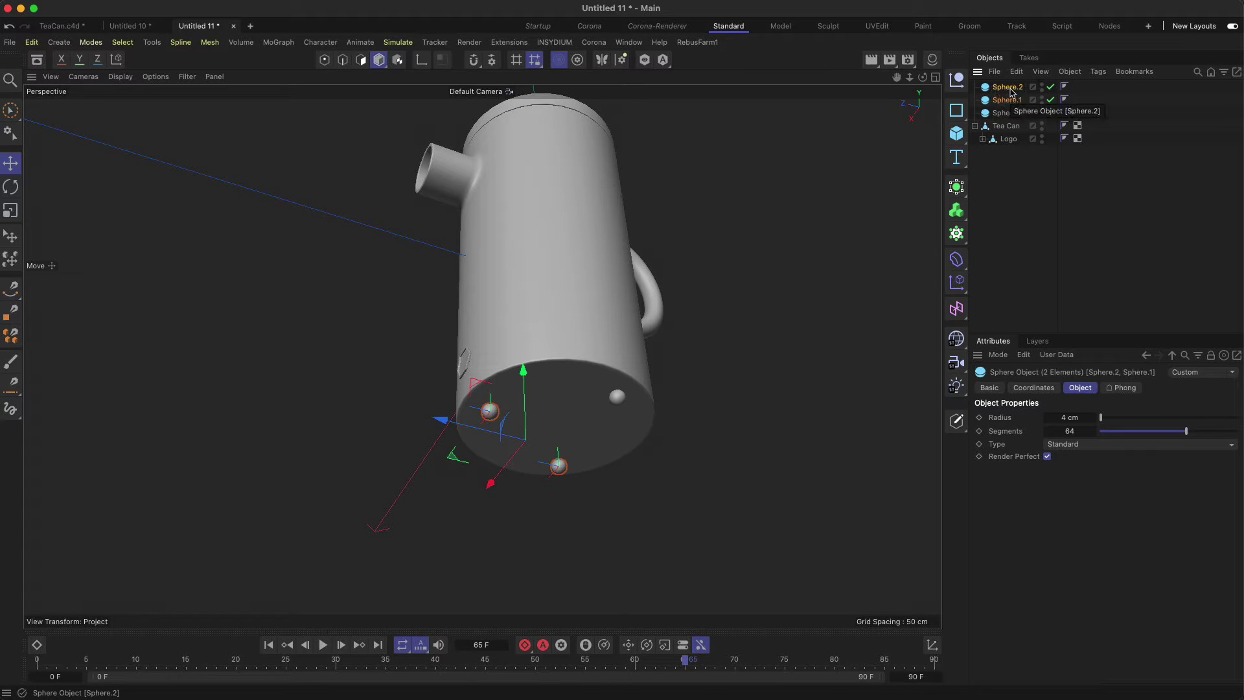
{"action": "key", "text": "Delete"}
Apply the Reset Transform command to the remaining sphere.
{"action": "left_click", "coordinate": [1010, 87]}
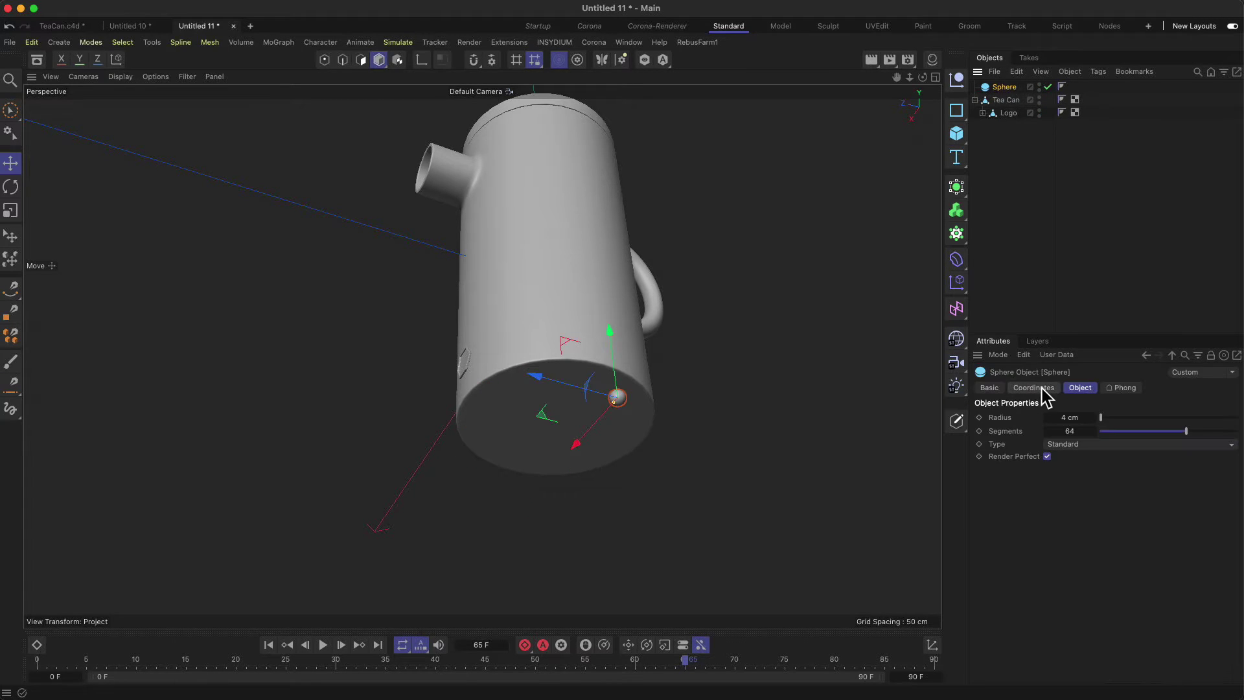
{"action": "key", "text": "shift+c"}
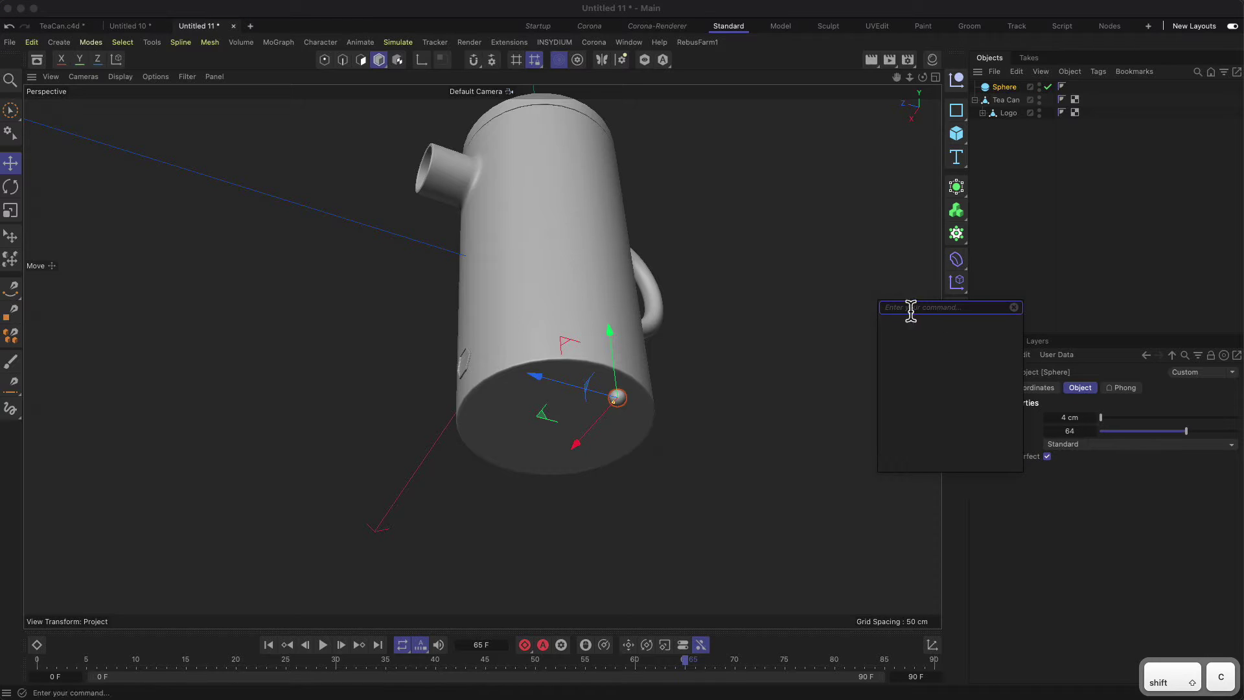
{"action": "type", "text": "reset tra"}
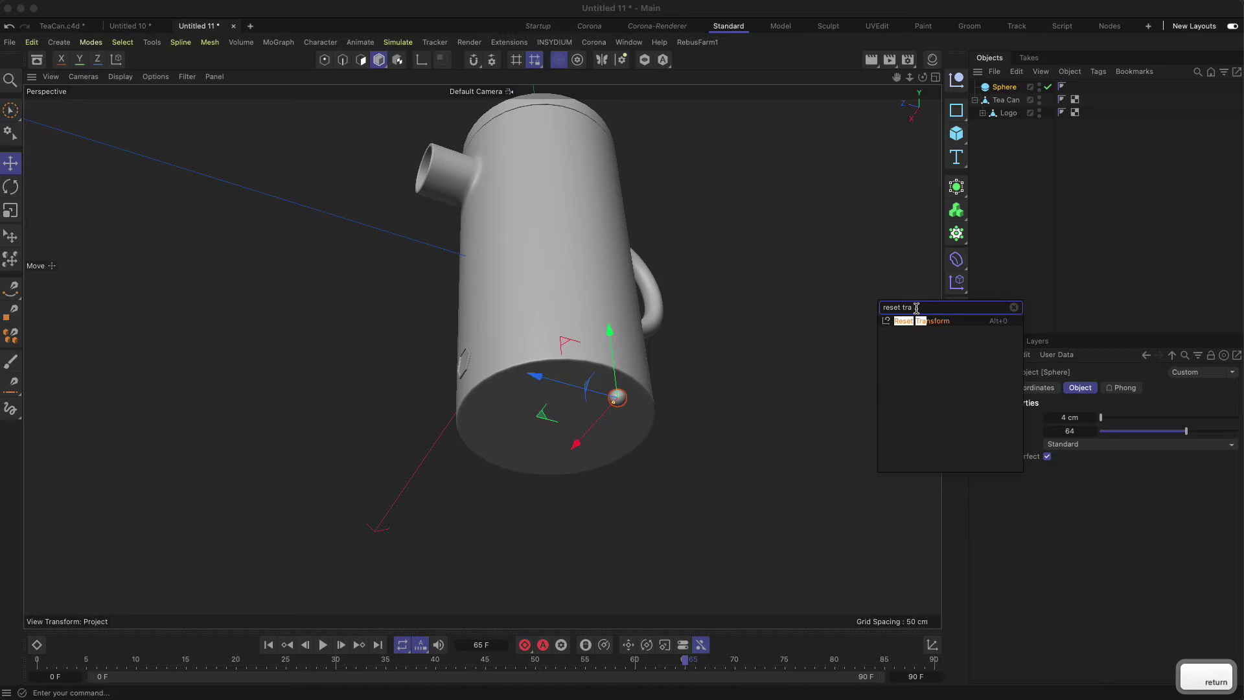
{"action": "key", "text": "Return"}
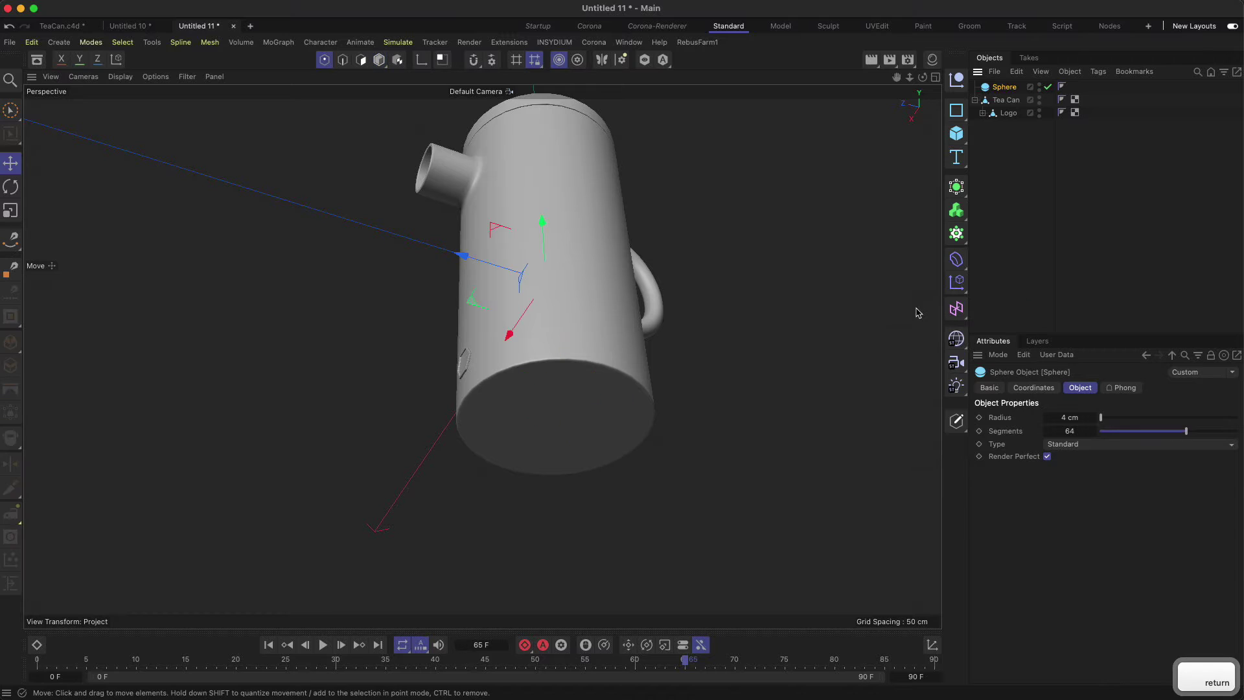
Add a Cloner object and make the sphere its child.
{"action": "left_click_drag", "start_coordinate": [570, 267], "coordinate": [518, 421], "text": "alt"}
{"action": "left_click", "coordinate": [997, 90]}
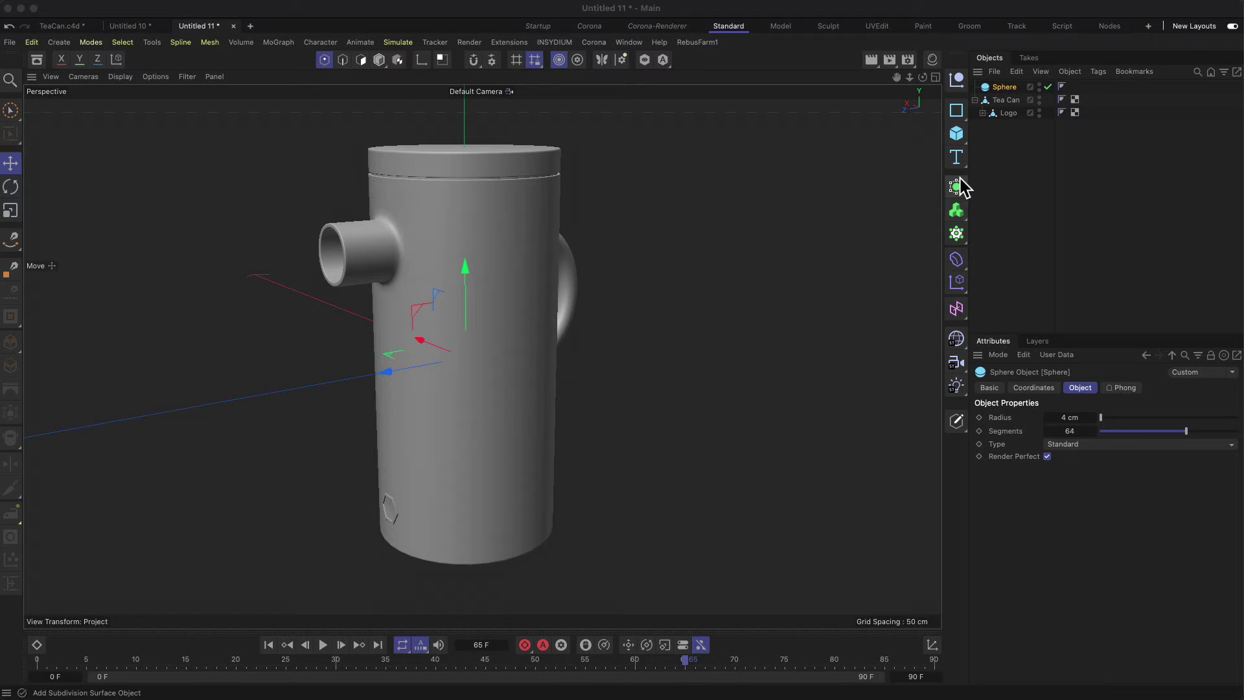
{"action": "left_click", "coordinate": [956, 235]}
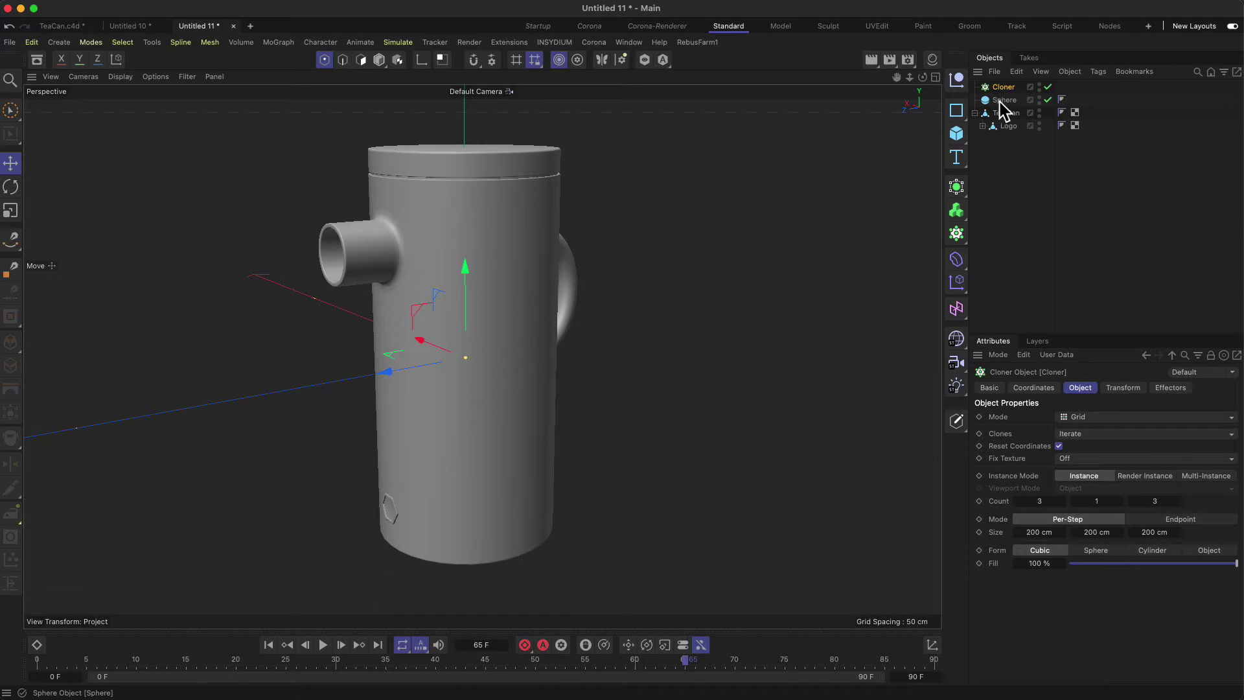
{"action": "left_click_drag", "start_coordinate": [1005, 101], "coordinate": [1006, 92]}
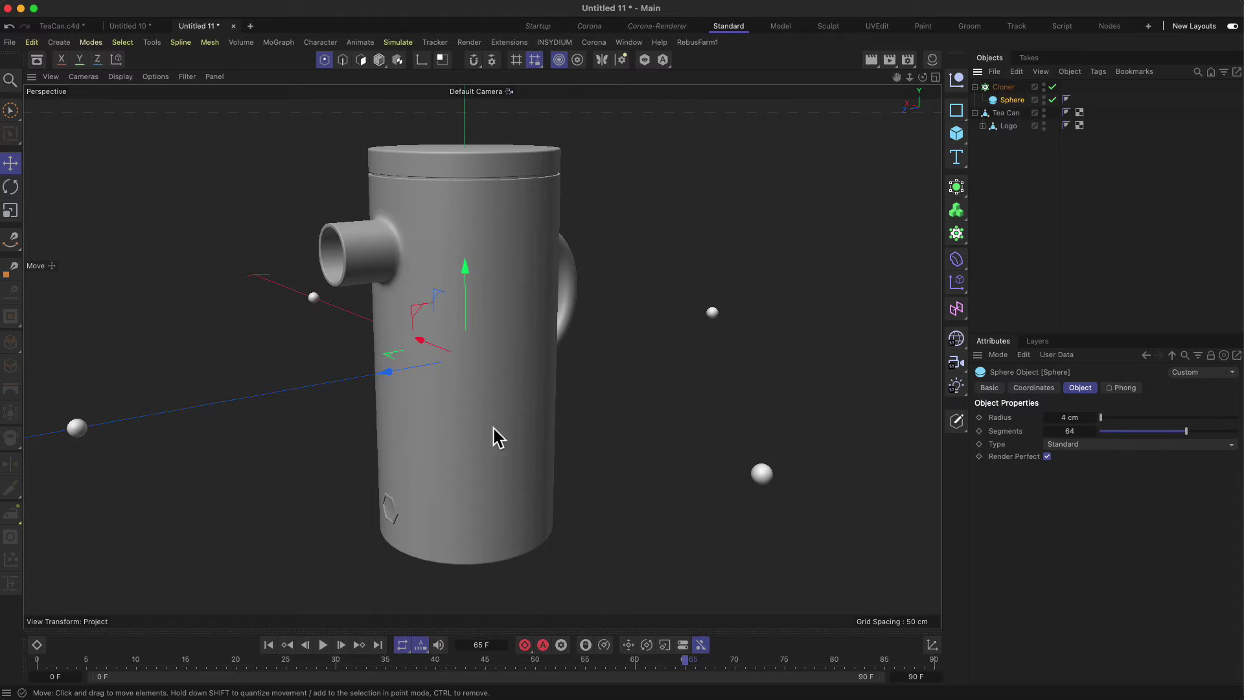
Hide the Tea Can object to leave only the cloned spheres in the viewport.
{"action": "left_click_drag", "start_coordinate": [495, 407], "coordinate": [516, 467], "text": "alt"}
{"action": "key", "text": "1"}
{"action": "right_click_drag", "start_coordinate": [517, 466], "coordinate": [515, 577]}
{"action": "left_click_drag", "start_coordinate": [518, 444], "coordinate": [488, 417]}
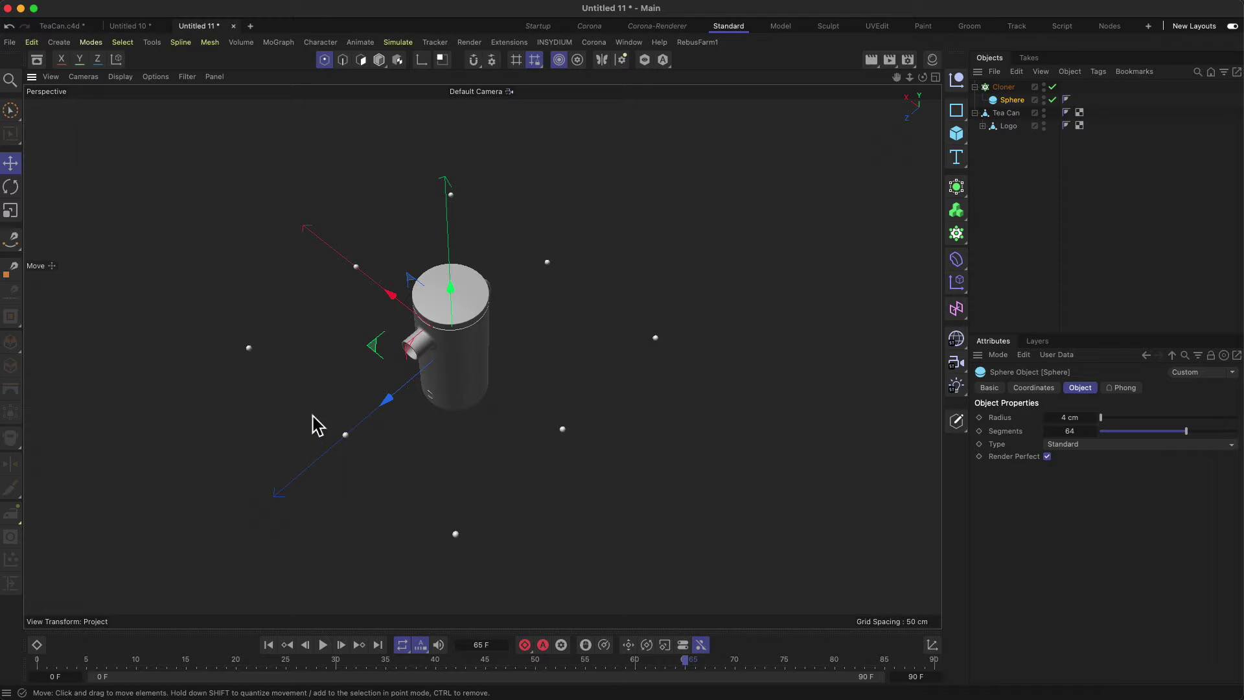
{"action": "left_click", "coordinate": [1043, 112]}
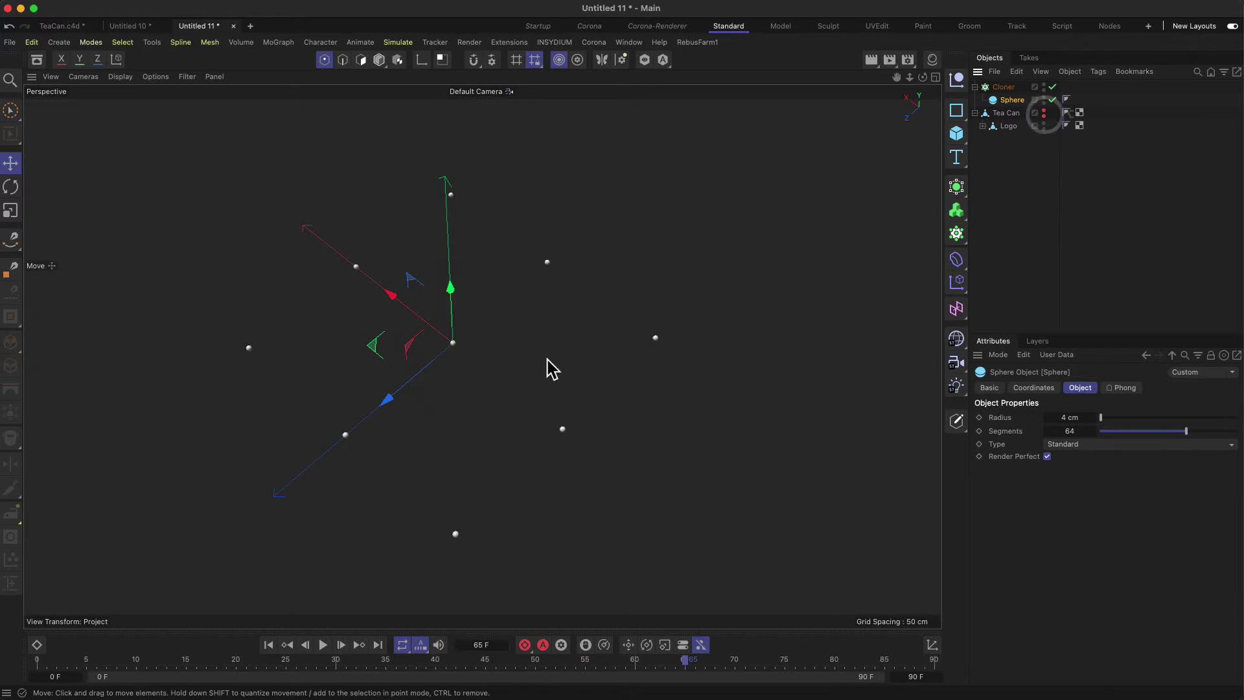
{"action": "mouse_move", "coordinate": [551, 369]}
{"action": "left_mouse_down", "text": "alt"}
{"action": "mouse_move", "coordinate": [593, 297]}
{"action": "mouse_move", "coordinate": [551, 324]}
{"action": "left_mouse_up", "text": "alt"}
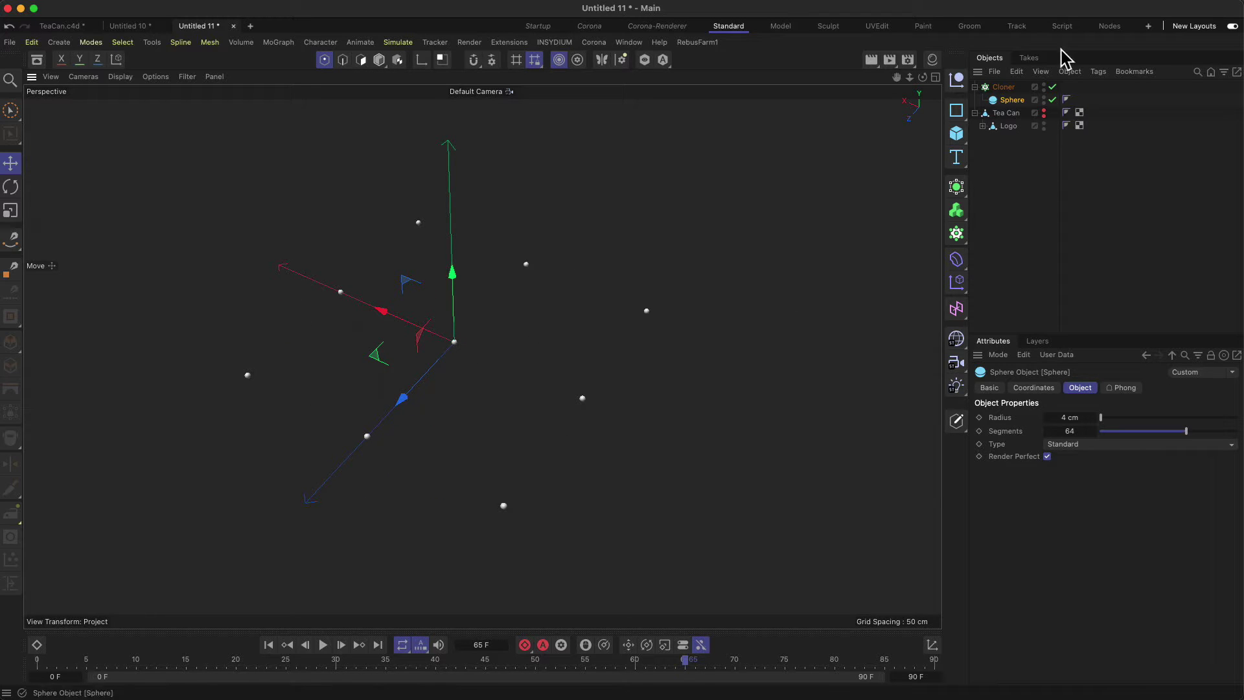
Try the Honeycomb mode on the Cloner and inspect the clone pattern from several distances and angles.
{"action": "left_click", "coordinate": [1005, 88]}
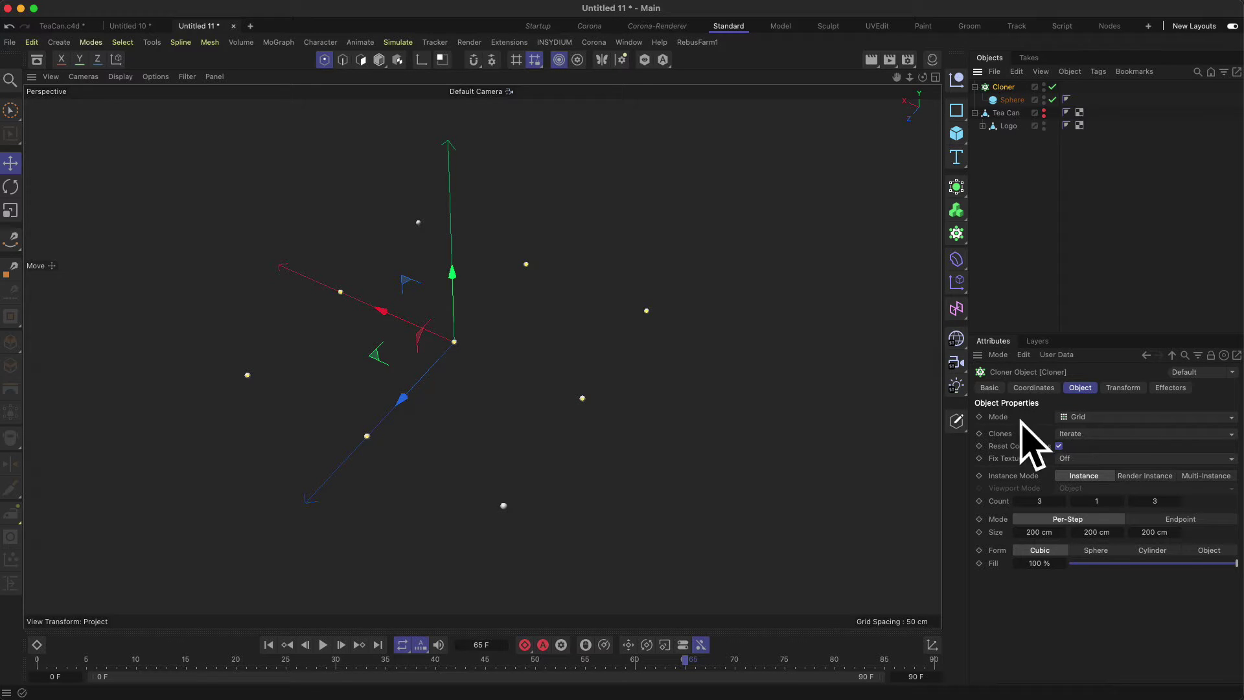
{"action": "left_click", "coordinate": [1082, 417]}
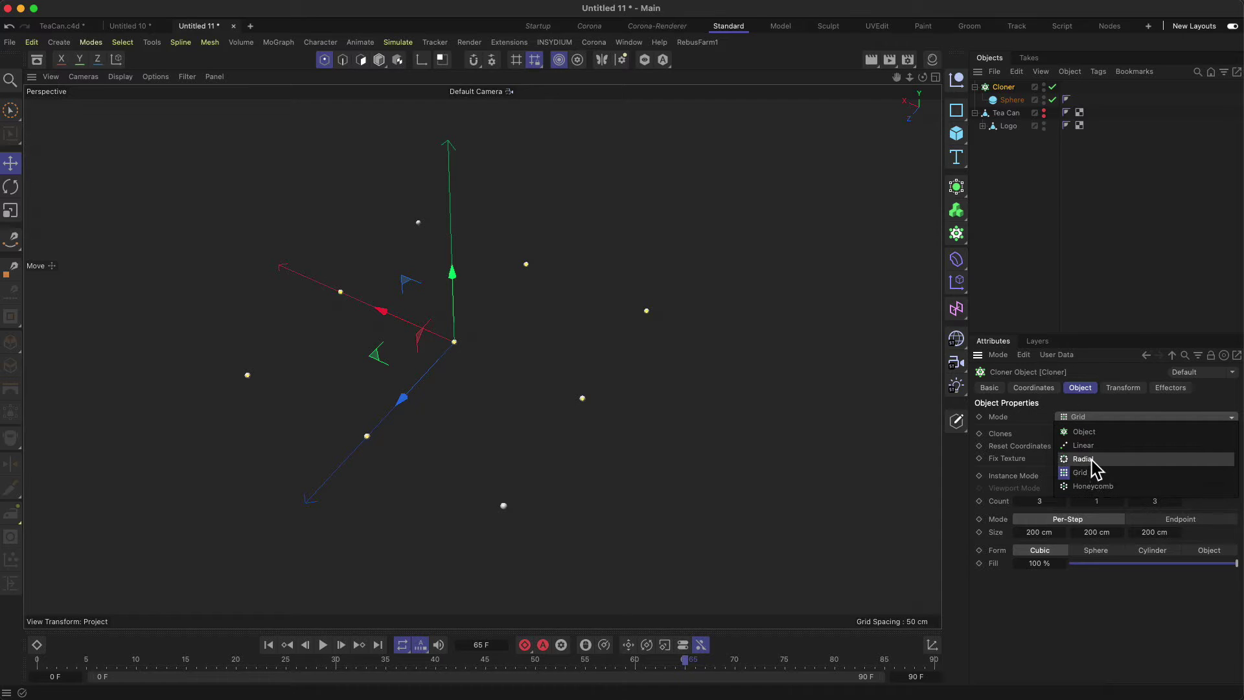
{"action": "left_click", "coordinate": [1113, 487]}
{"action": "key", "text": "2"}
{"action": "left_click_drag", "start_coordinate": [551, 343], "coordinate": [520, 576]}
{"action": "mouse_move", "coordinate": [594, 395]}
{"action": "left_mouse_down", "text": "alt"}
{"action": "mouse_move", "coordinate": [577, 418]}
{"action": "mouse_move", "coordinate": [611, 365]}
{"action": "left_mouse_up", "text": "alt"}
{"action": "key", "text": "2"}
{"action": "left_click_drag", "start_coordinate": [547, 459], "coordinate": [517, 562]}
{"action": "key", "text": "1"}
{"action": "left_click_drag", "start_coordinate": [526, 494], "coordinate": [628, 206]}
{"action": "key", "text": "2"}
{"action": "left_click_drag", "start_coordinate": [580, 291], "coordinate": [550, 387]}
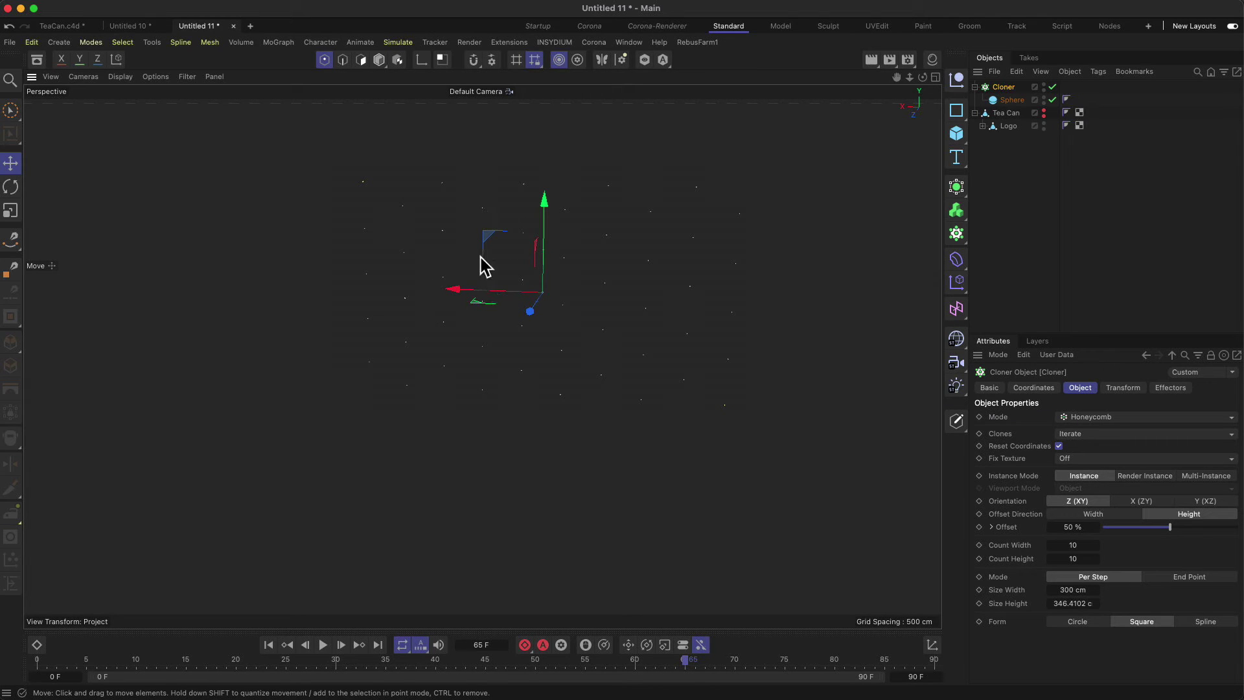
Set the Cloner's mode to Object.
{"action": "left_click", "coordinate": [1108, 418]}
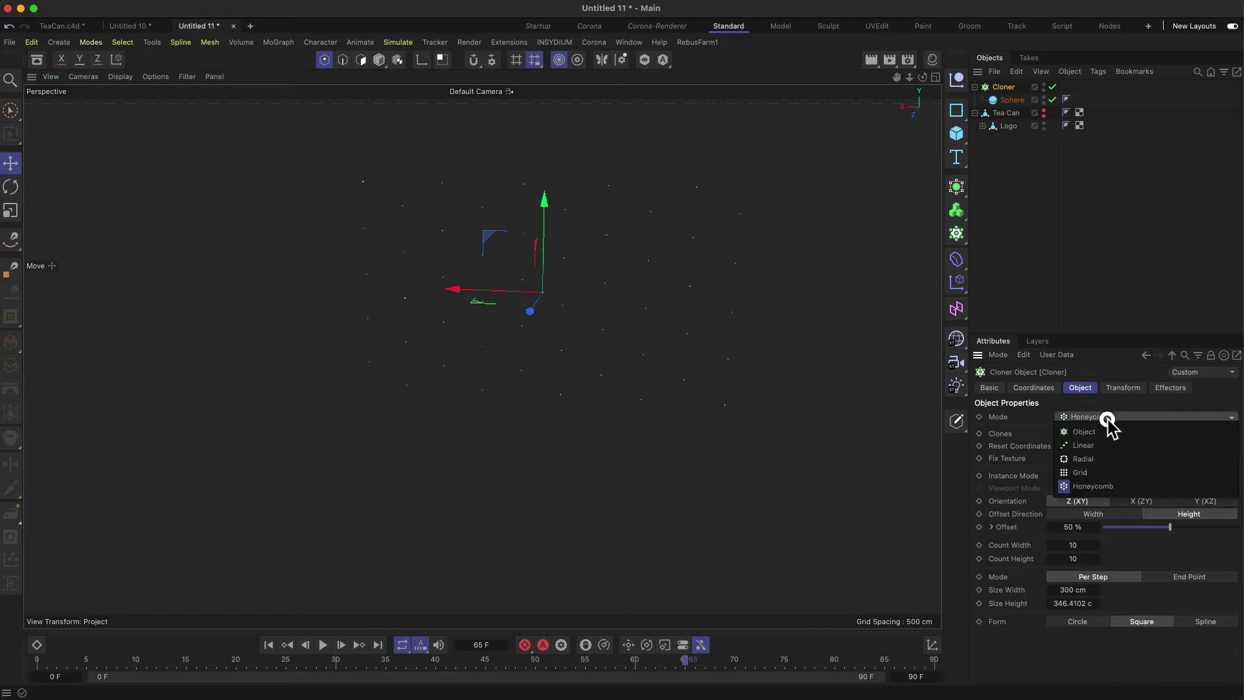
{"action": "left_click", "coordinate": [1107, 433]}
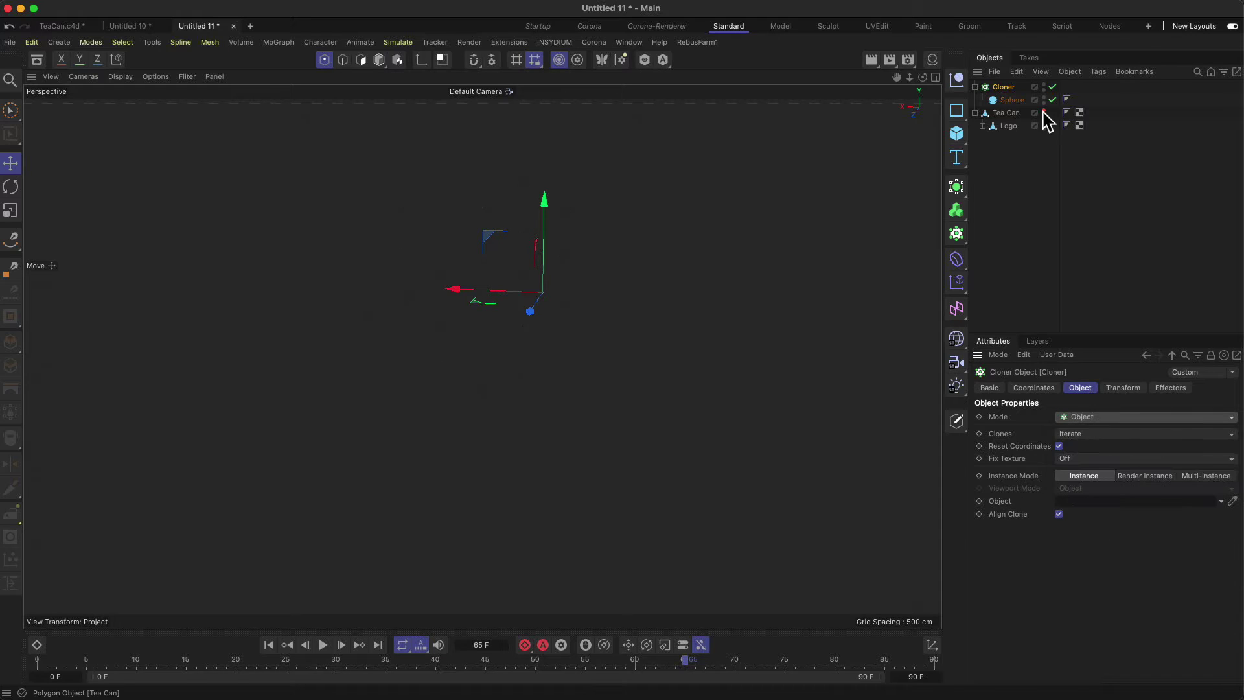
Show the Tea Can again, assign it as the Cloner's target object, and inspect the sphere distribution around it.
{"action": "key", "text": "2"}
{"action": "left_click_drag", "start_coordinate": [745, 211], "coordinate": [767, 186]}
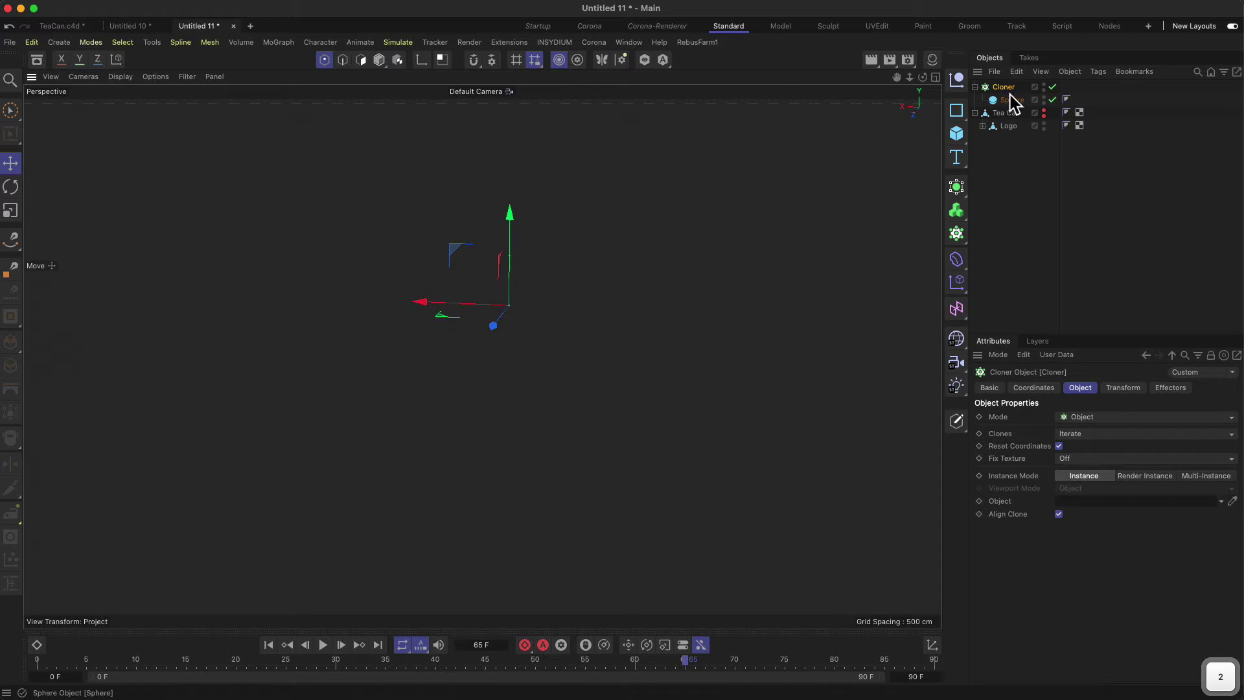
{"action": "left_click", "coordinate": [1044, 111]}
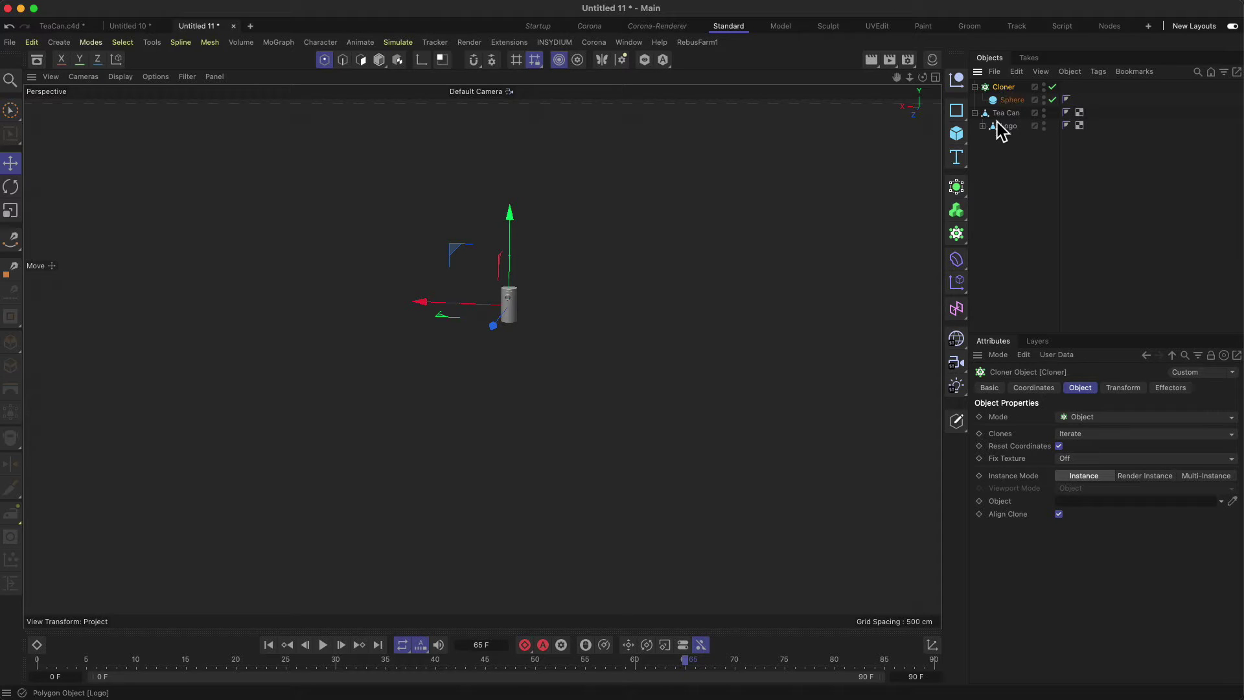
{"action": "left_click_drag", "start_coordinate": [1001, 115], "coordinate": [1098, 501]}
{"action": "key", "text": "2"}
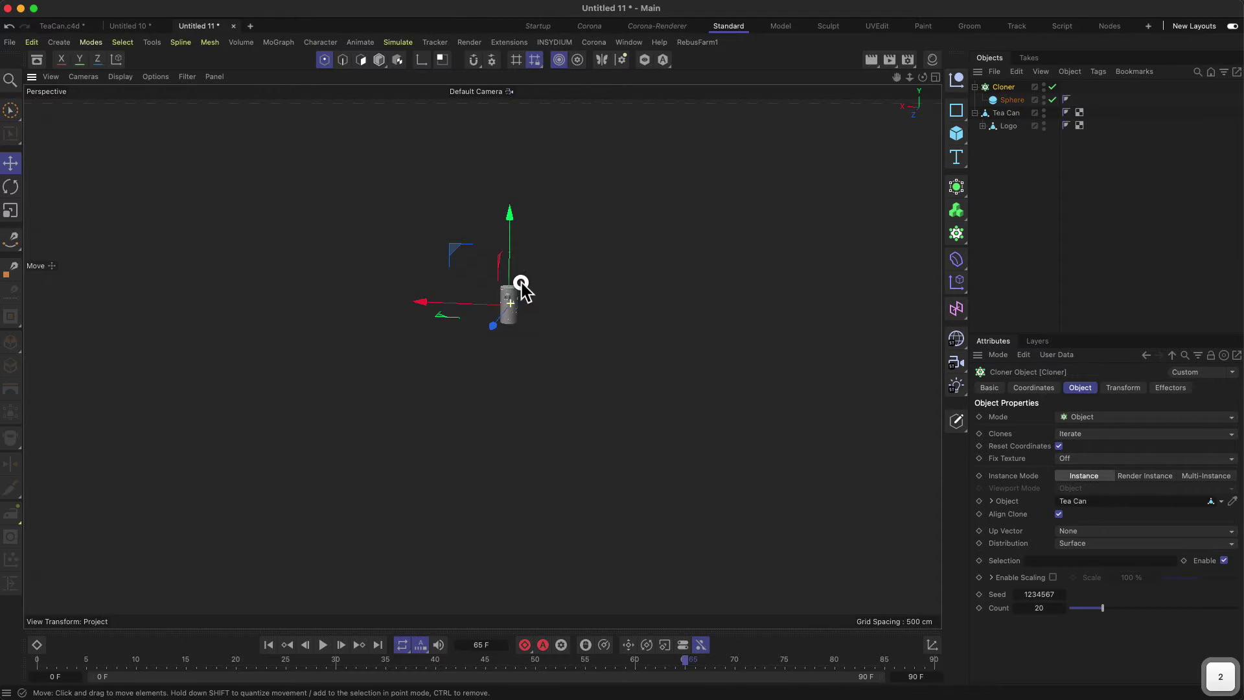
{"action": "left_click_drag", "start_coordinate": [521, 283], "coordinate": [686, 91]}
{"action": "left_click_drag", "start_coordinate": [566, 280], "coordinate": [473, 310], "text": "alt"}
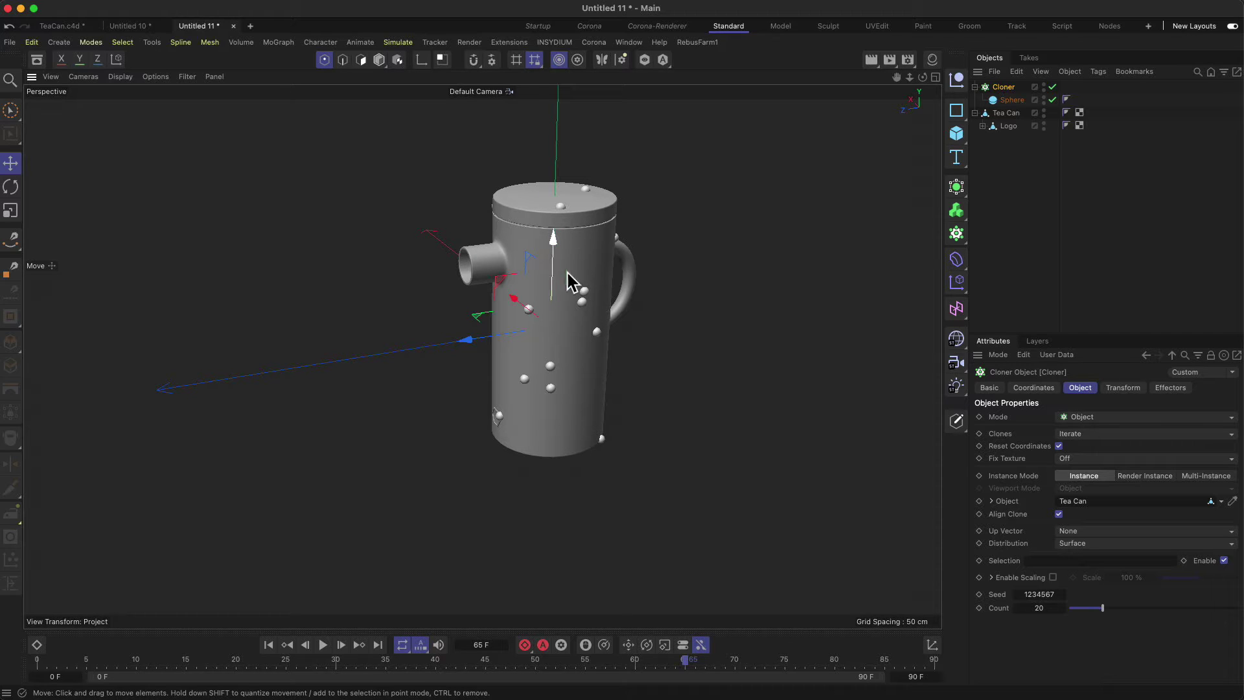
{"action": "mouse_move", "coordinate": [558, 333]}
{"action": "left_mouse_down", "text": "alt"}
{"action": "mouse_move", "coordinate": [652, 322]}
{"action": "mouse_move", "coordinate": [582, 327]}
{"action": "left_mouse_up", "text": "alt"}
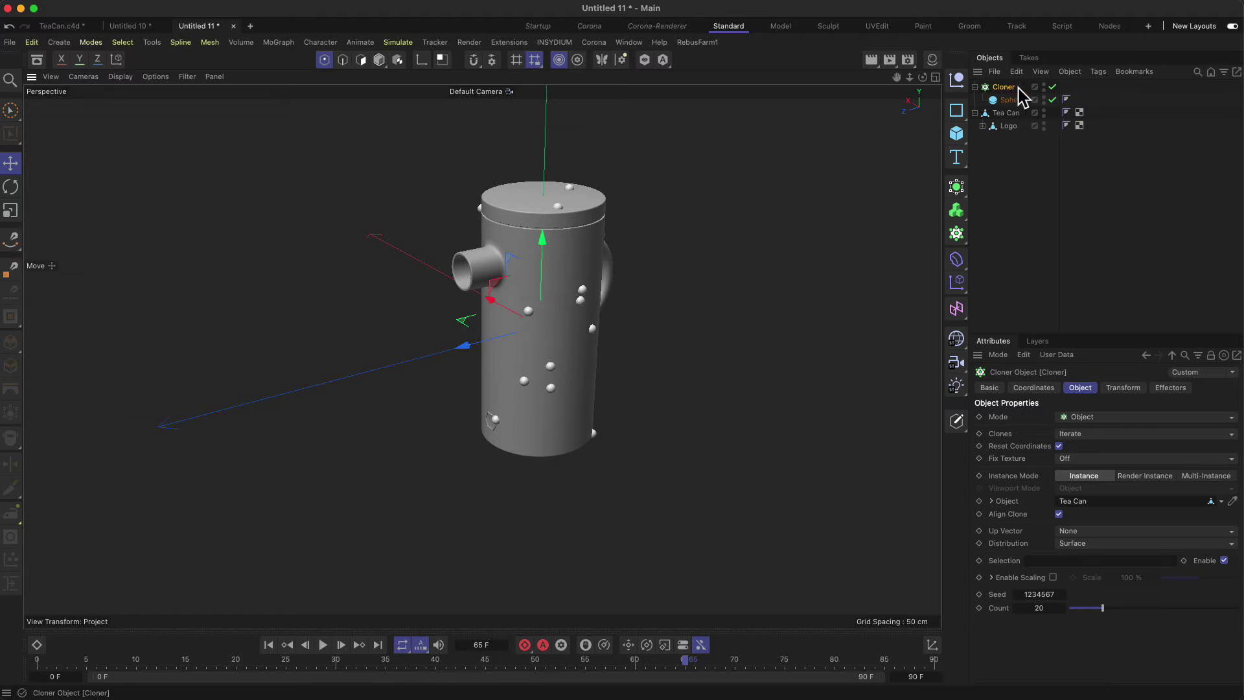
Try the Cloner's Linear mode with the Tea Can hidden to examine the clone arrangement.
{"action": "left_click", "coordinate": [1112, 424]}
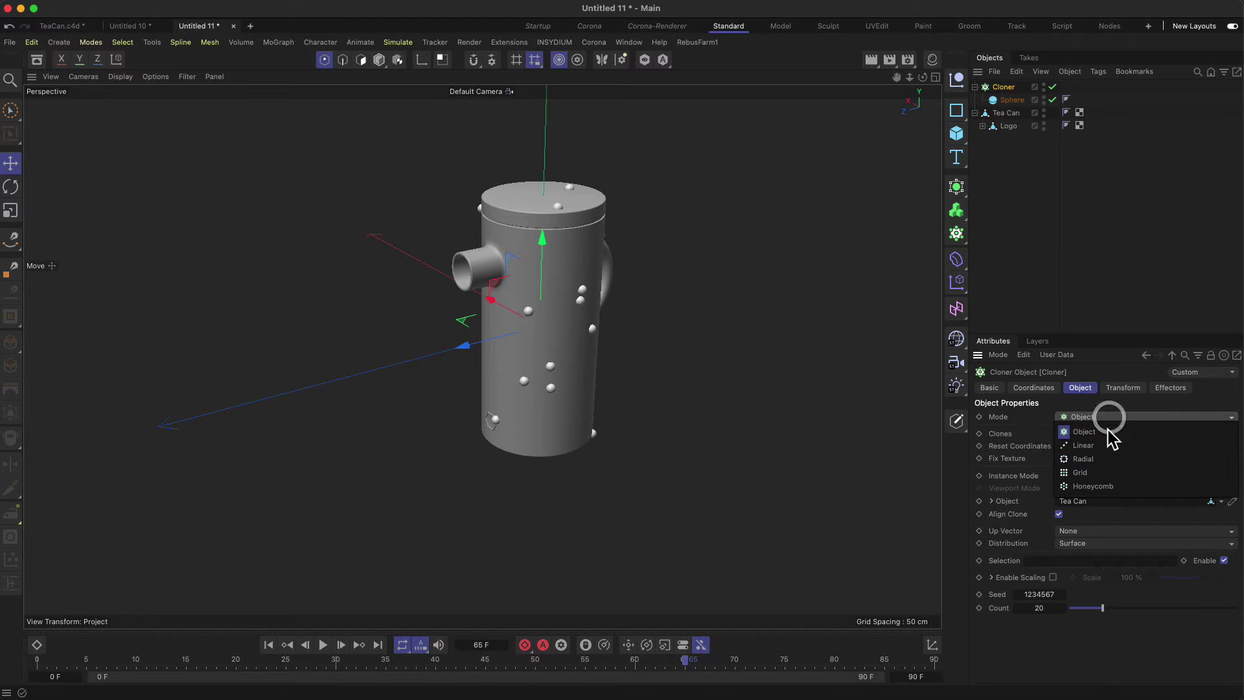
{"action": "left_click", "coordinate": [1107, 447]}
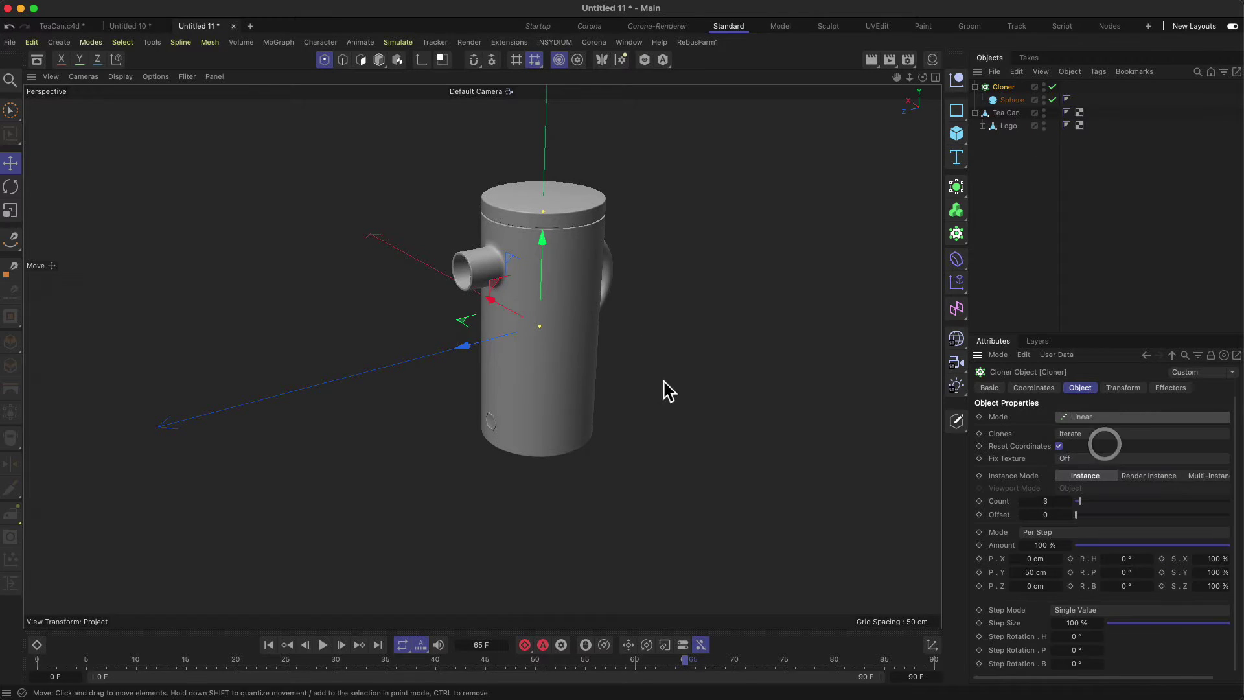
{"action": "left_click", "coordinate": [1045, 114], "text": "alt"}
{"action": "left_click", "coordinate": [1044, 114], "text": "alt"}
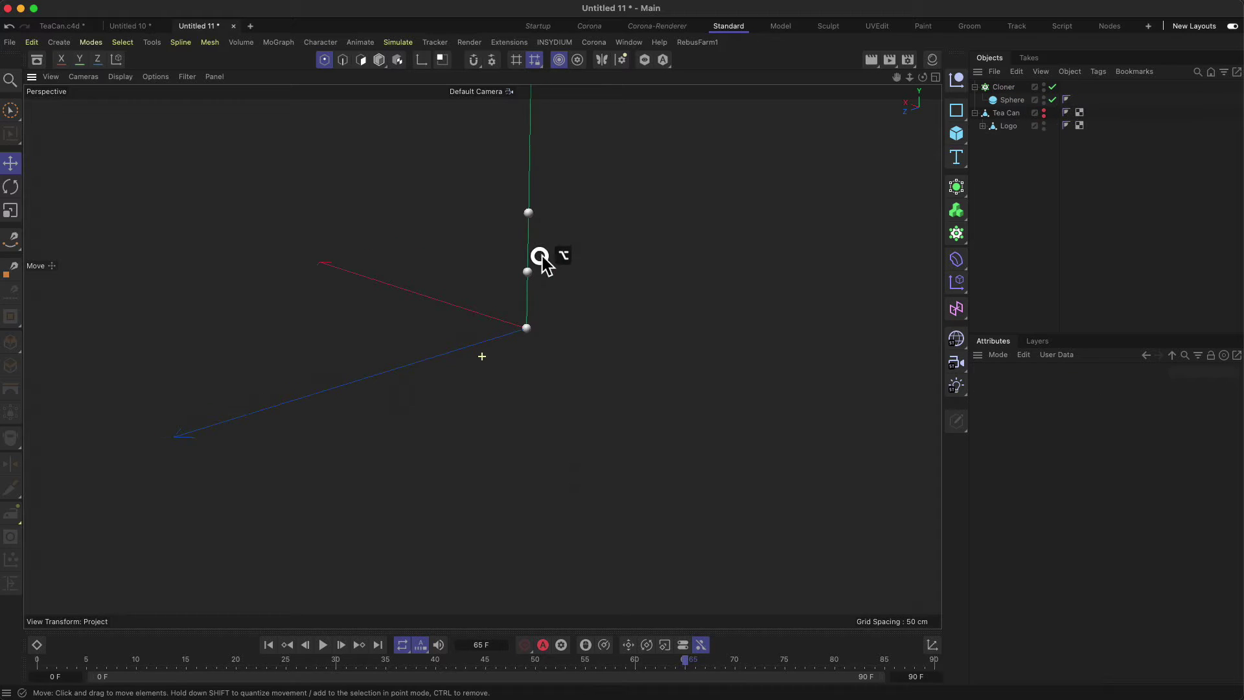
{"action": "middle_click_drag", "start_coordinate": [537, 259], "coordinate": [534, 353]}
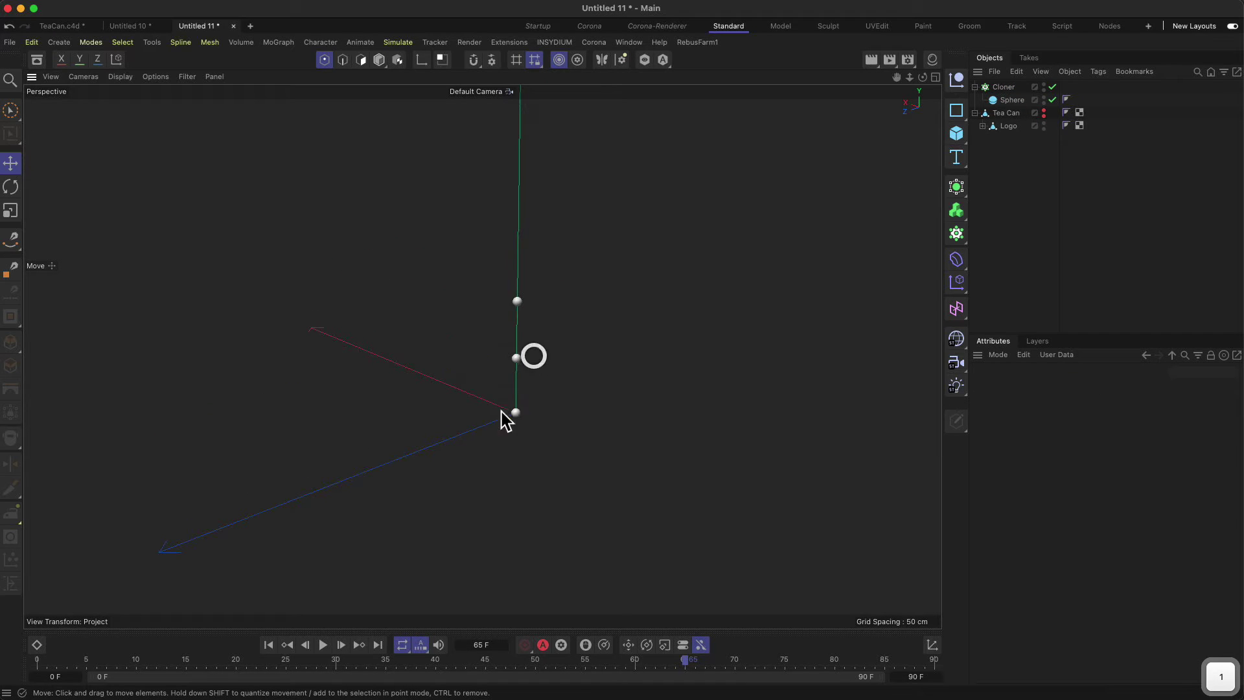
Set the Cloner's mode to Radial and make the Tea Can visible again.
{"action": "left_click", "coordinate": [1004, 87]}
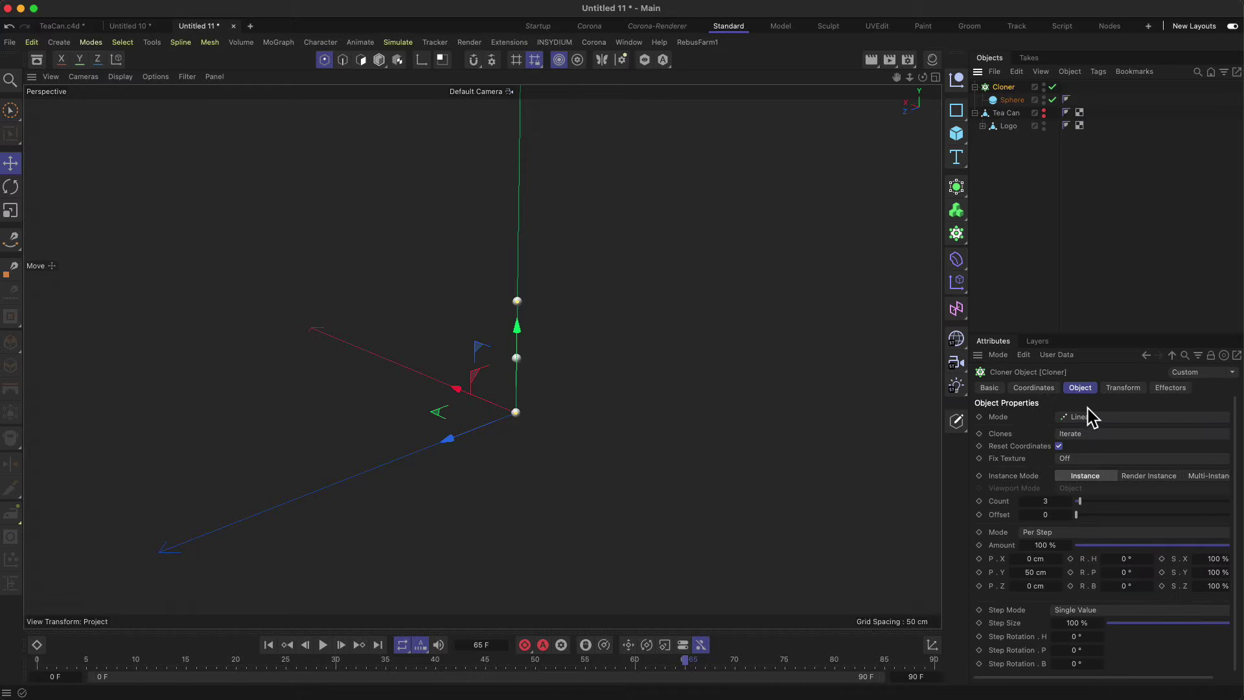
{"action": "left_click", "coordinate": [1091, 417]}
{"action": "left_click", "coordinate": [1081, 458]}
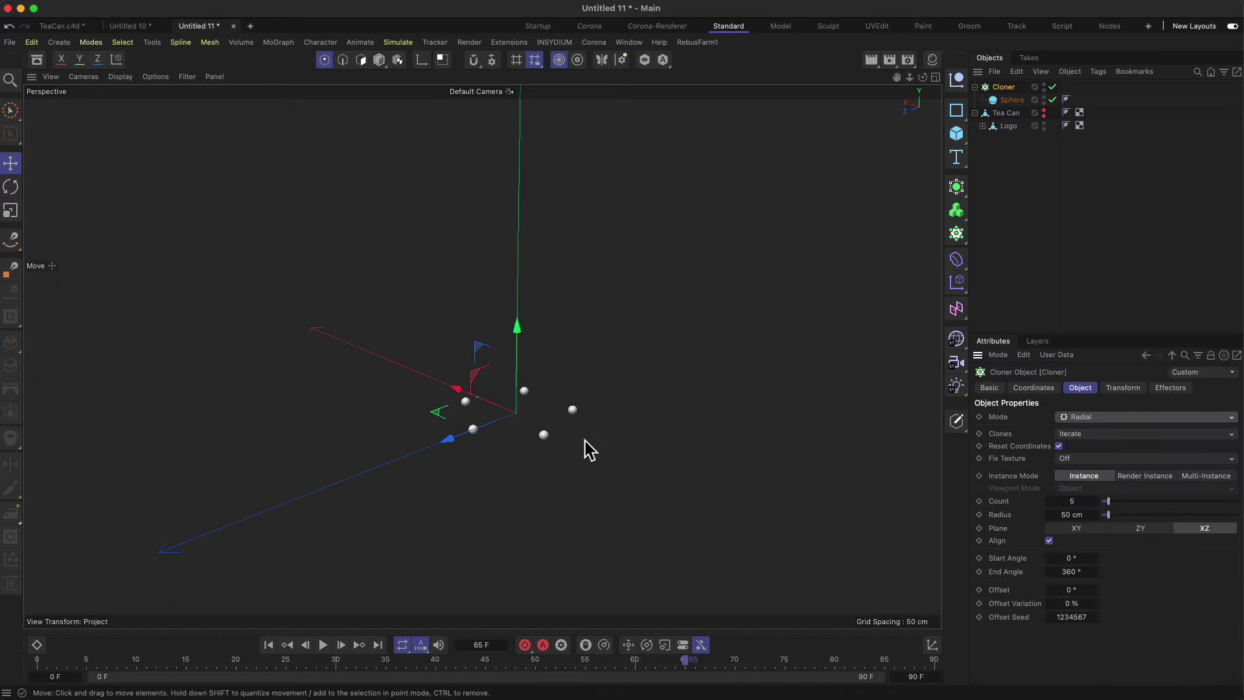
{"action": "left_click_drag", "start_coordinate": [583, 444], "coordinate": [516, 428], "text": "alt"}
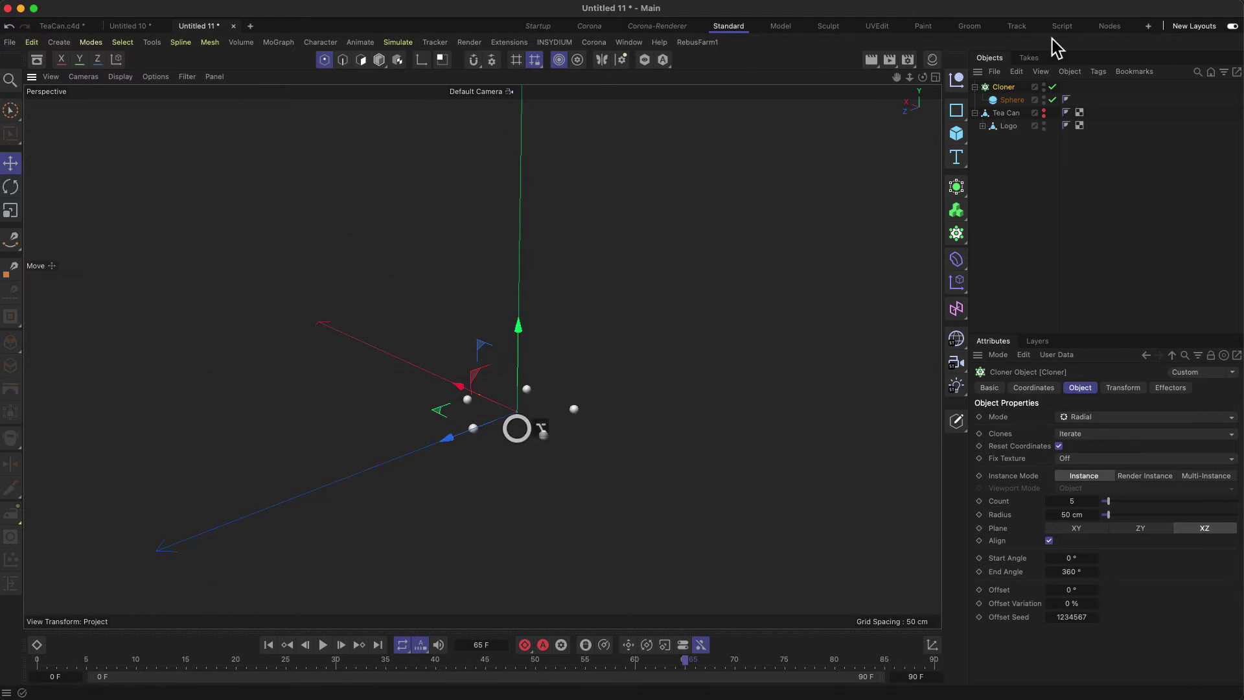
{"action": "left_click", "coordinate": [1043, 111]}
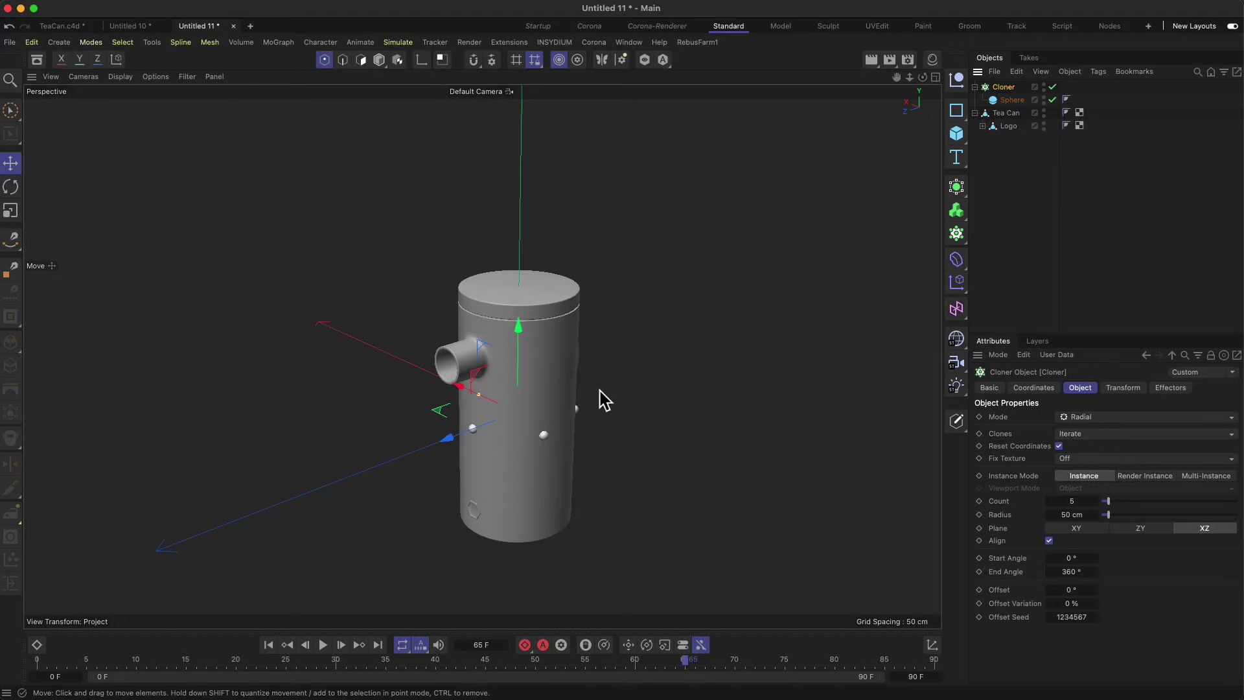
Move the Cloner straight down along its Y axis to the bottom of the tea can.
{"action": "left_click_drag", "start_coordinate": [603, 397], "coordinate": [580, 249], "text": "alt"}
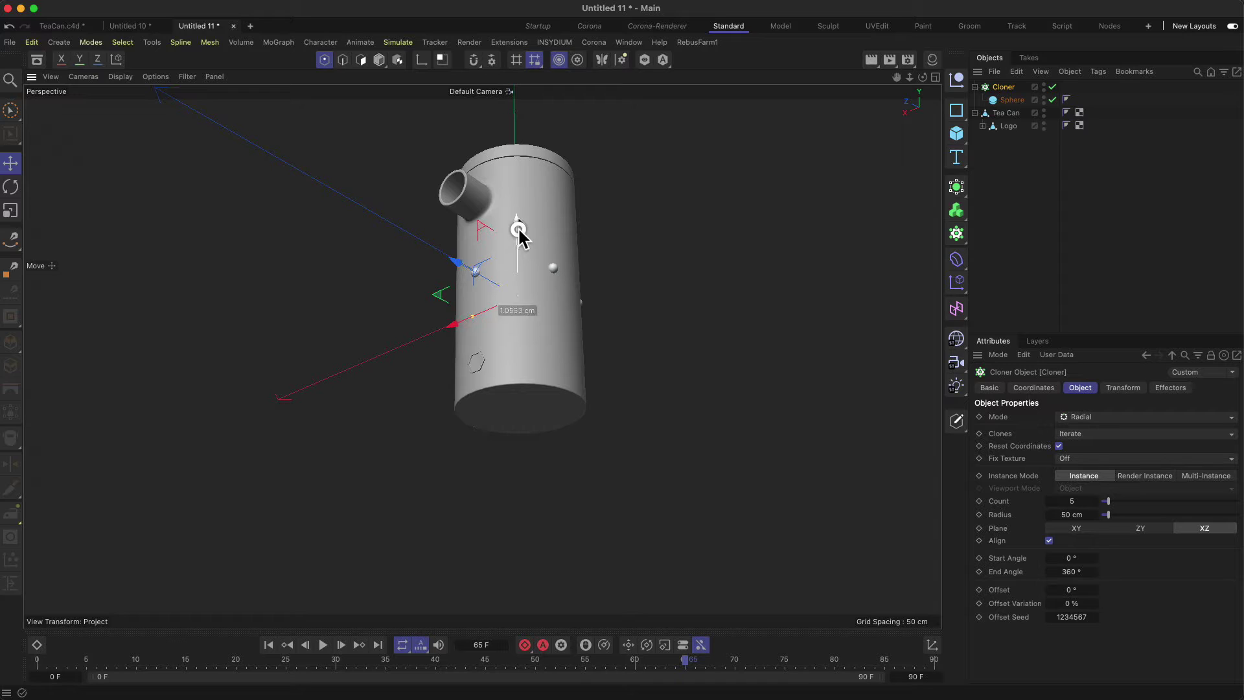
{"action": "left_click_drag", "start_coordinate": [516, 218], "coordinate": [519, 333]}
{"action": "key", "text": "2"}
{"action": "scroll", "coordinate": [545, 392], "scroll_direction": "up", "scroll_amount": 3}
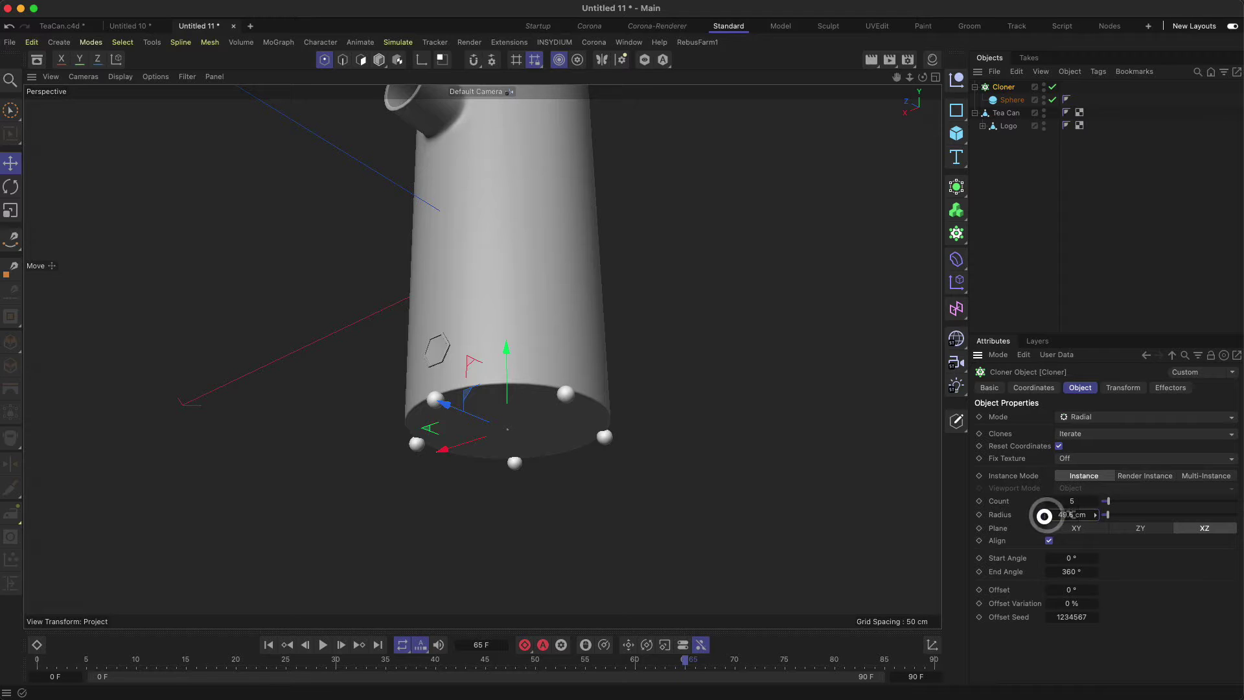
Set the Cloner's radius to 37.7 cm and raise it about 1 cm to embed the spheres partly in the base.
{"action": "left_click_drag", "start_coordinate": [1044, 516], "coordinate": [1044, 515]}
{"action": "left_click_drag", "start_coordinate": [536, 473], "coordinate": [464, 465], "text": "alt"}
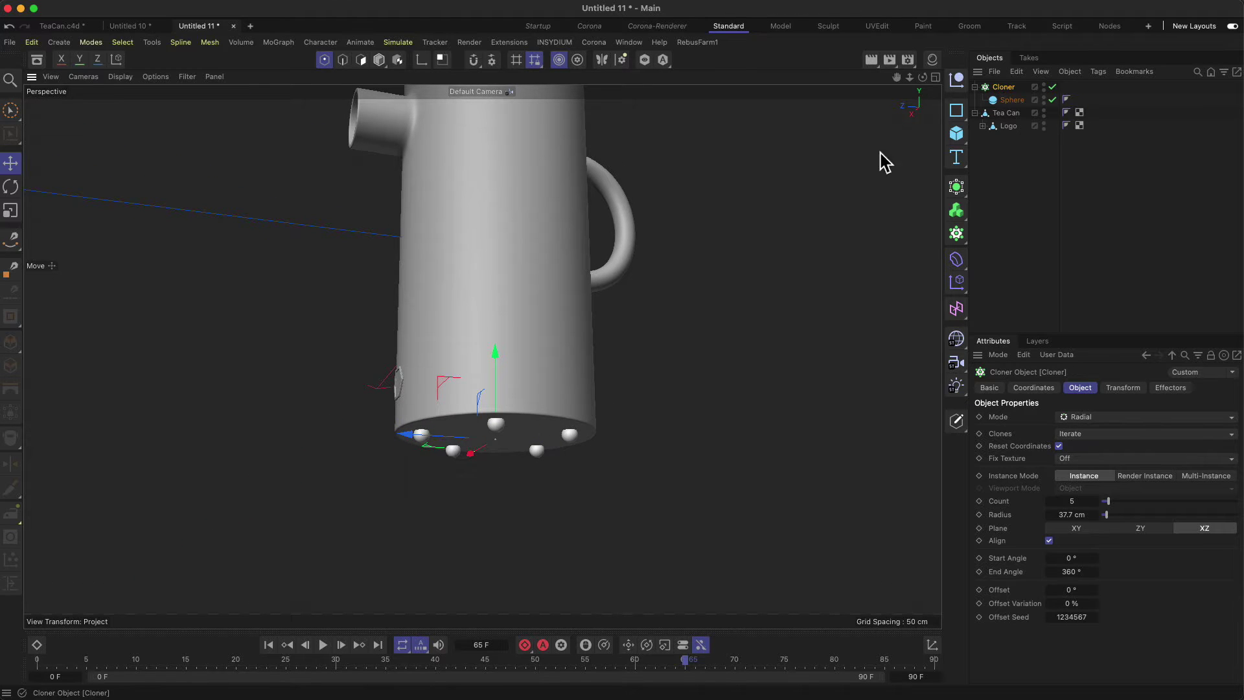
{"action": "left_click_drag", "start_coordinate": [492, 368], "coordinate": [494, 364]}
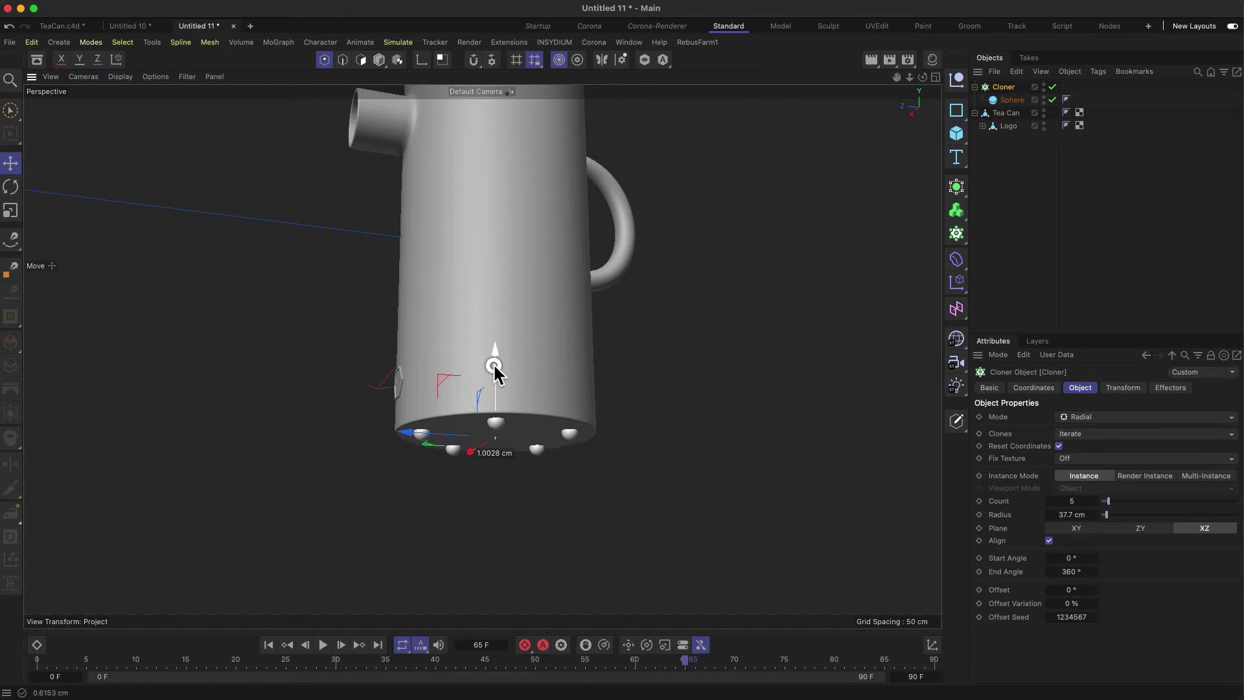
Examine the sphere feet on the can's bottom from several distances and angles.
{"action": "key", "text": "2"}
{"action": "left_click_drag", "start_coordinate": [505, 443], "coordinate": [564, 441]}
{"action": "key", "text": "1"}
{"action": "left_click_drag", "start_coordinate": [563, 441], "coordinate": [566, 358], "text": "alt"}
{"action": "key", "text": "2"}
{"action": "left_click_drag", "start_coordinate": [578, 419], "coordinate": [577, 499]}
{"action": "key", "text": "1"}
{"action": "left_click_drag", "start_coordinate": [577, 500], "coordinate": [492, 314]}
{"action": "left_click_drag", "start_coordinate": [609, 373], "coordinate": [533, 390], "text": "alt"}
{"action": "left_click_drag", "start_coordinate": [528, 477], "coordinate": [528, 375], "text": "alt"}
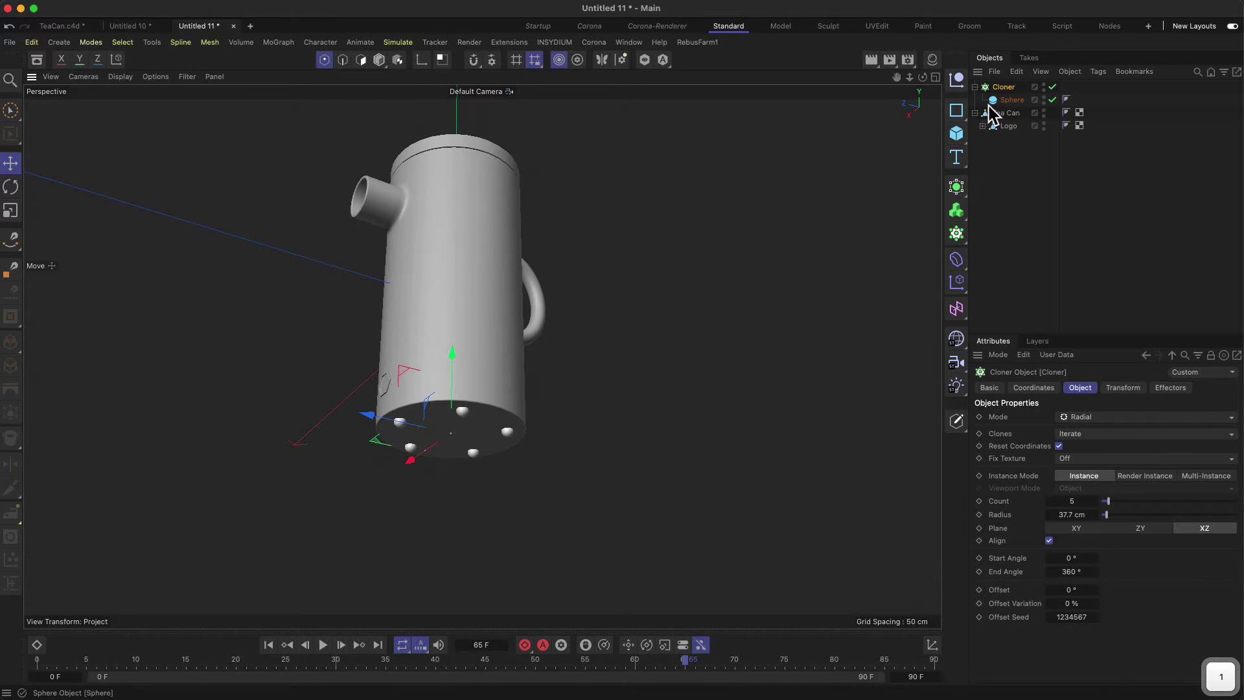
Set the radius of the Cloner's child sphere to 3 cm.
{"action": "left_click", "coordinate": [1010, 100]}
{"action": "key", "text": "Tab"}
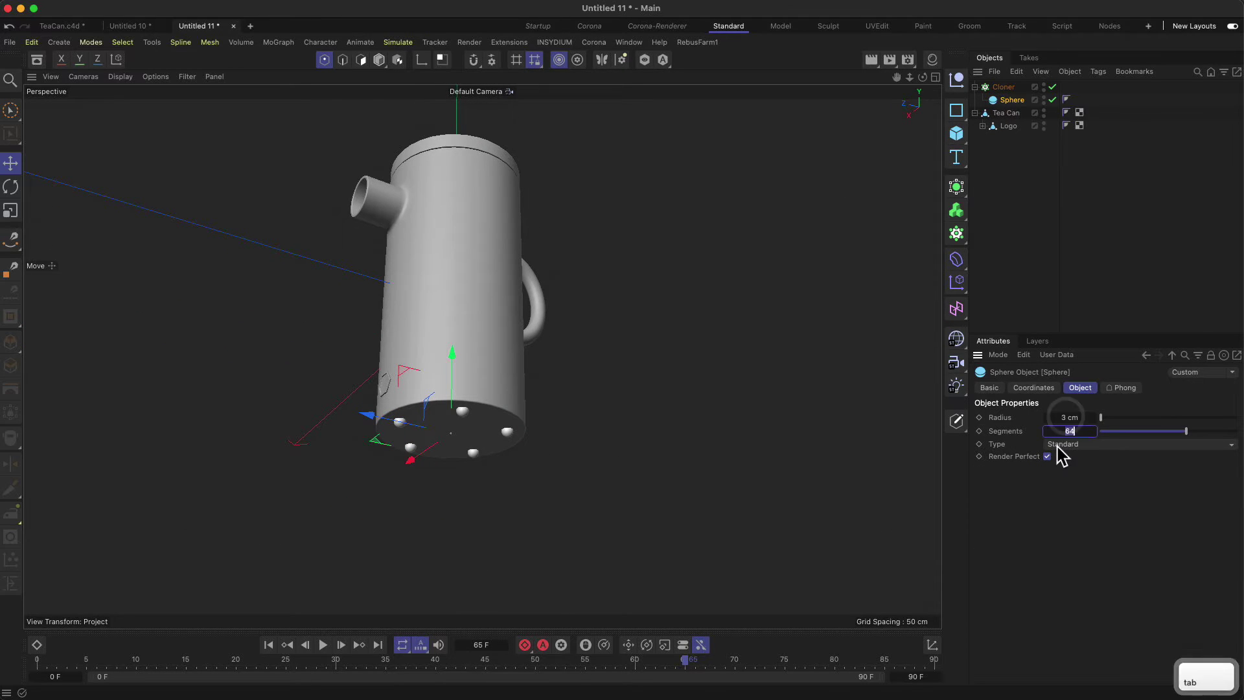
{"action": "key", "text": "2"}
{"action": "left_click_drag", "start_coordinate": [472, 436], "coordinate": [517, 355]}
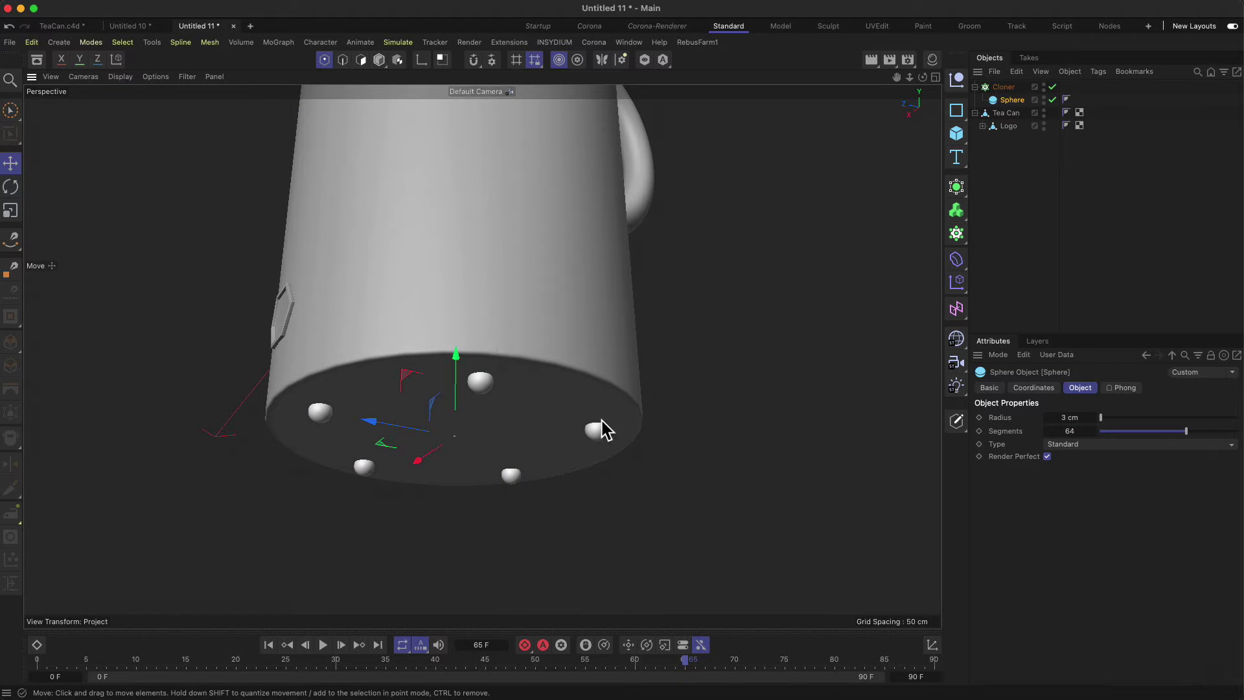
Try a count of 3 on the Cloner and inspect the foot spacing from different angles.
{"action": "left_click", "coordinate": [1008, 86]}
{"action": "left_click_drag", "start_coordinate": [1050, 502], "coordinate": [1044, 503]}
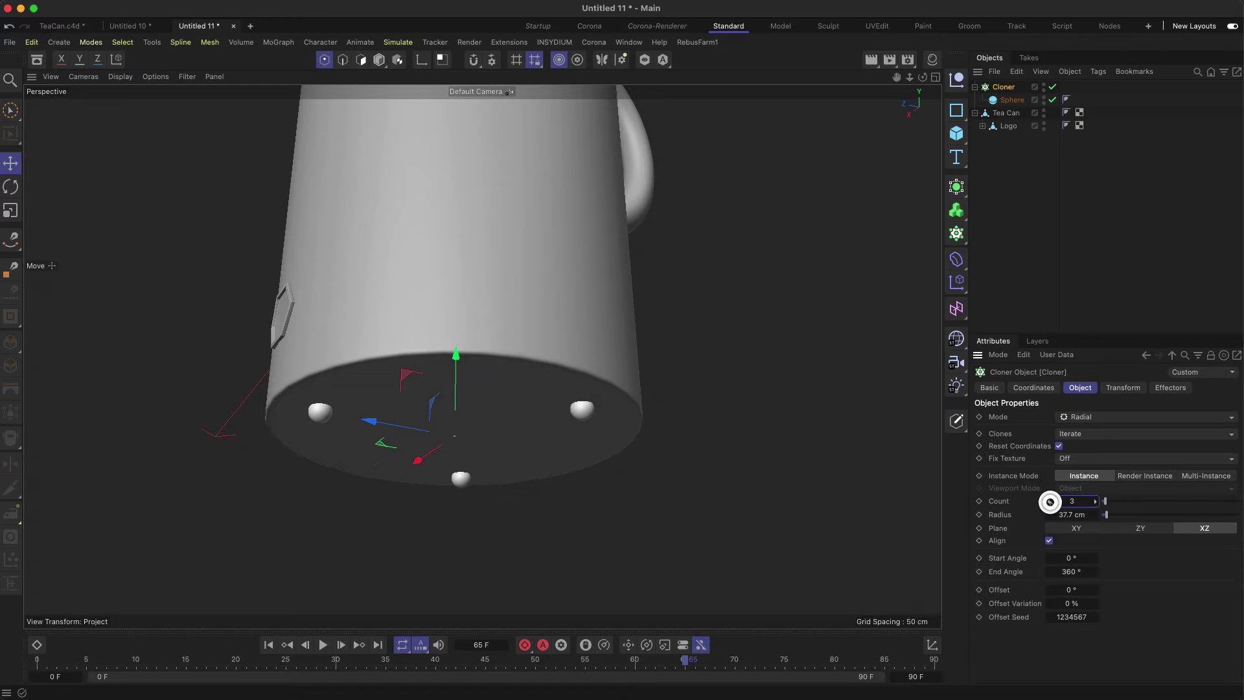
{"action": "left_click_drag", "start_coordinate": [533, 416], "coordinate": [686, 350], "text": "alt"}
{"action": "key", "text": "1"}
{"action": "right_click_drag", "start_coordinate": [711, 338], "coordinate": [617, 583]}
{"action": "left_click_drag", "start_coordinate": [686, 397], "coordinate": [806, 234]}
{"action": "left_click_drag", "start_coordinate": [643, 416], "coordinate": [522, 484], "text": "alt"}
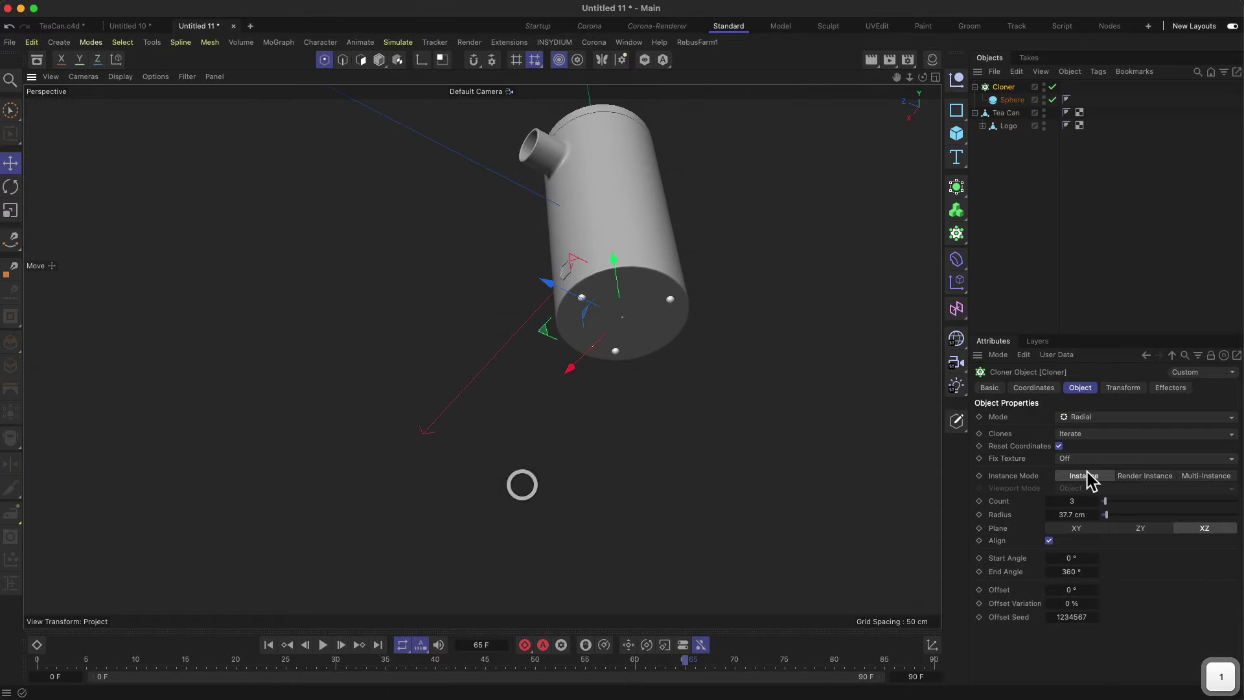
Try Cloner counts of 1 and 6 and check the foot spacing on the can's bottom.
{"action": "left_click_drag", "start_coordinate": [1092, 502], "coordinate": [1091, 501]}
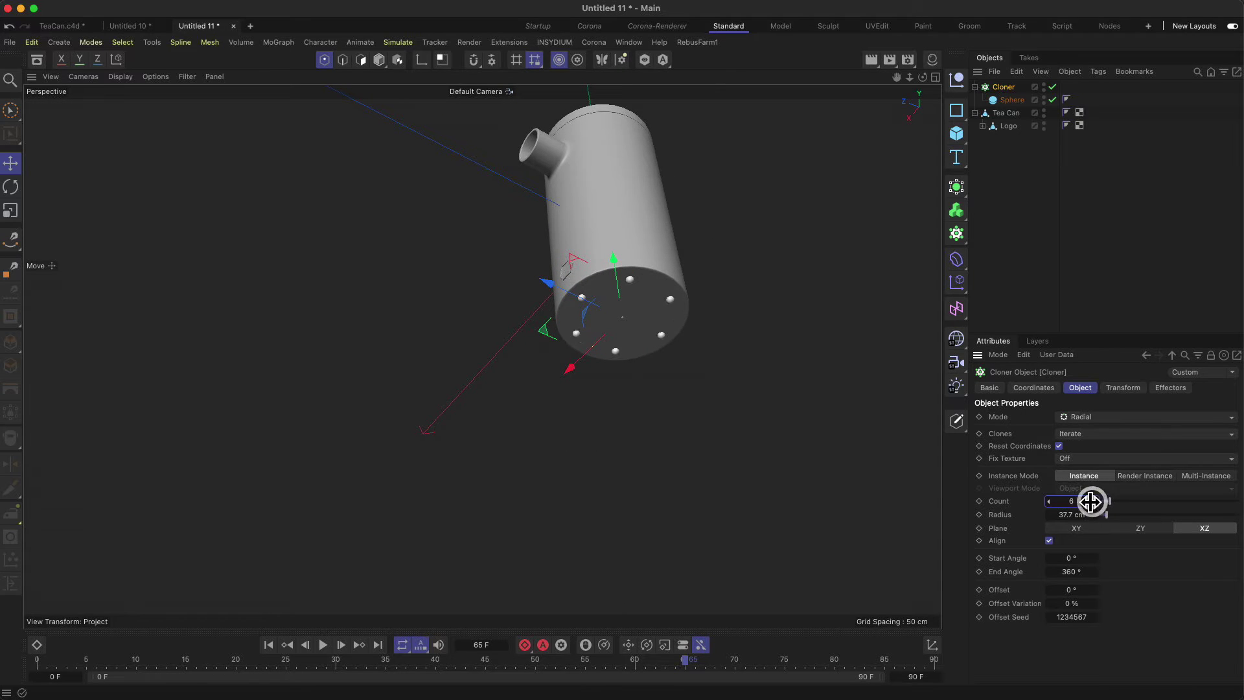
{"action": "type", "text": "1"}
{"action": "left_click_drag", "start_coordinate": [695, 322], "coordinate": [677, 339]}
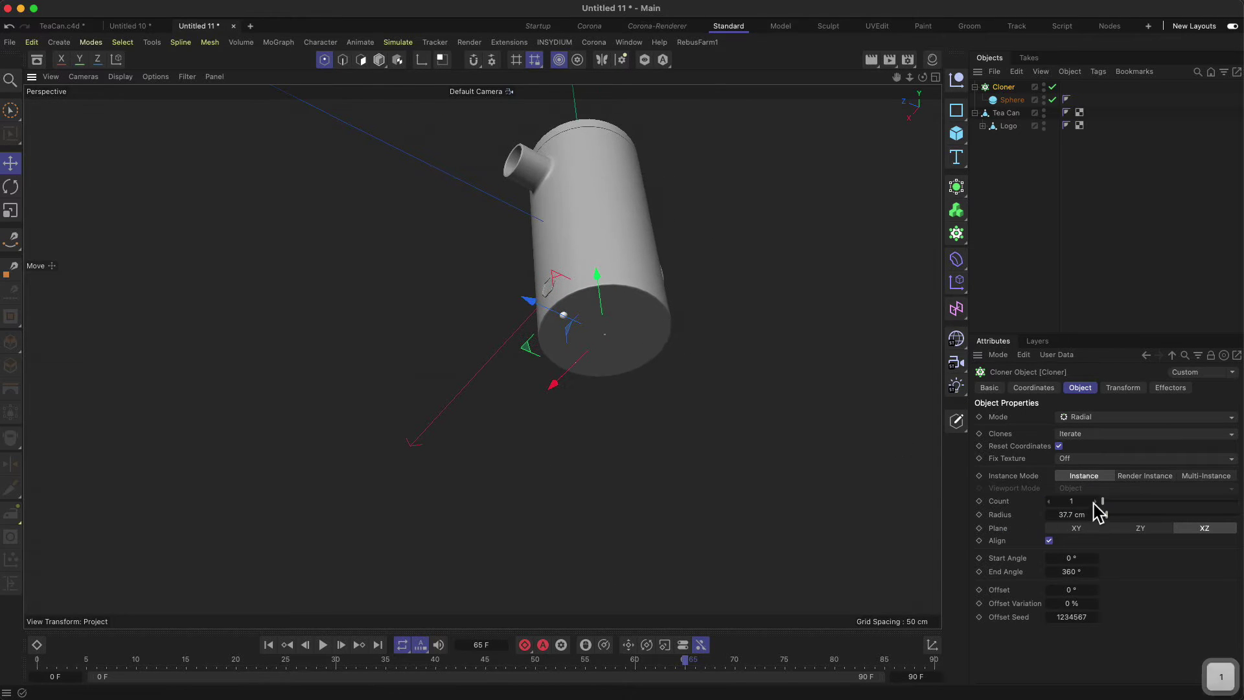
{"action": "left_click", "coordinate": [1093, 502]}
{"action": "left_click", "coordinate": [1093, 502]}
{"action": "left_click", "coordinate": [1093, 502]}
{"action": "left_click_drag", "start_coordinate": [1094, 505], "coordinate": [1095, 500]}
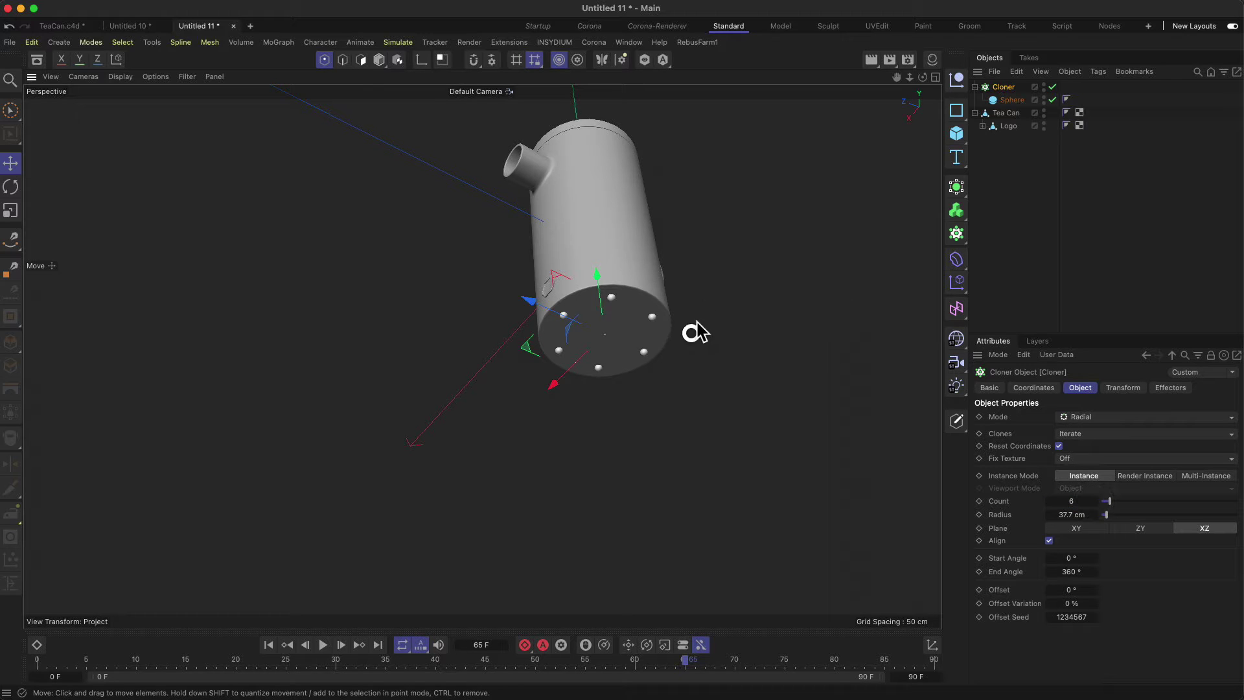
{"action": "left_click_drag", "start_coordinate": [695, 332], "coordinate": [674, 337], "text": "alt"}
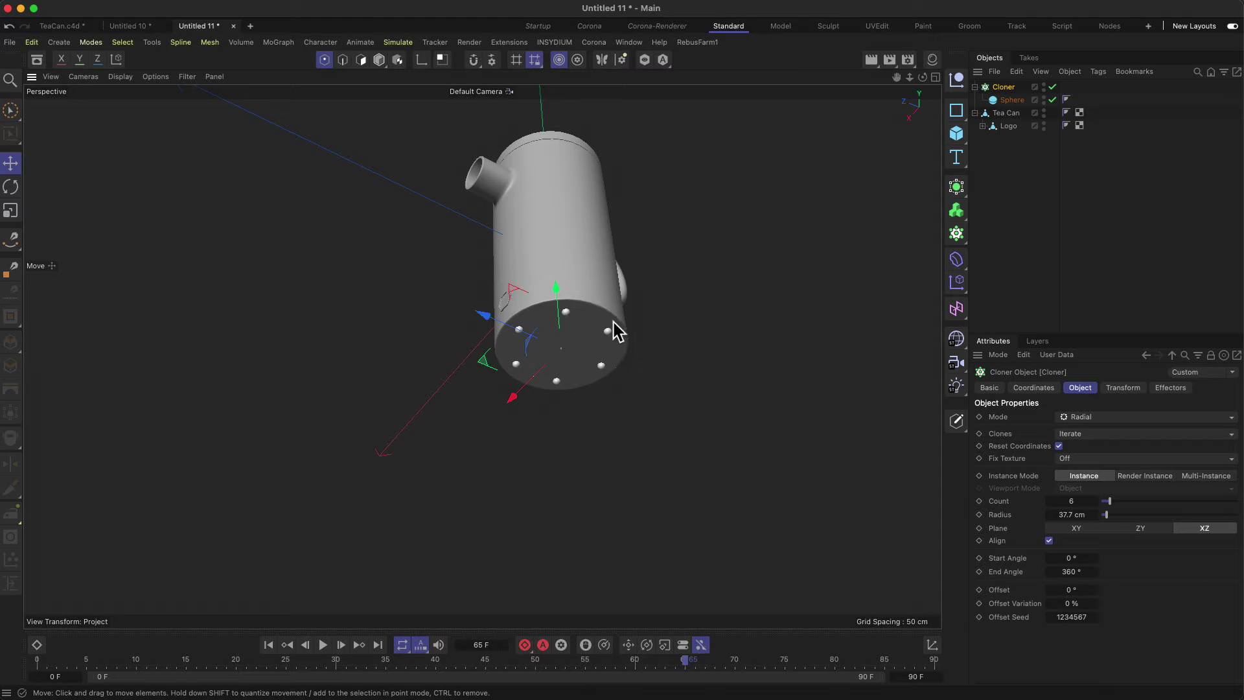
{"action": "mouse_move", "coordinate": [605, 330]}
{"action": "left_mouse_down", "text": "alt"}
{"action": "mouse_move", "coordinate": [669, 269]}
{"action": "mouse_move", "coordinate": [647, 328]}
{"action": "mouse_move", "coordinate": [611, 354]}
{"action": "mouse_move", "coordinate": [624, 333]}
{"action": "left_mouse_up", "text": "alt"}
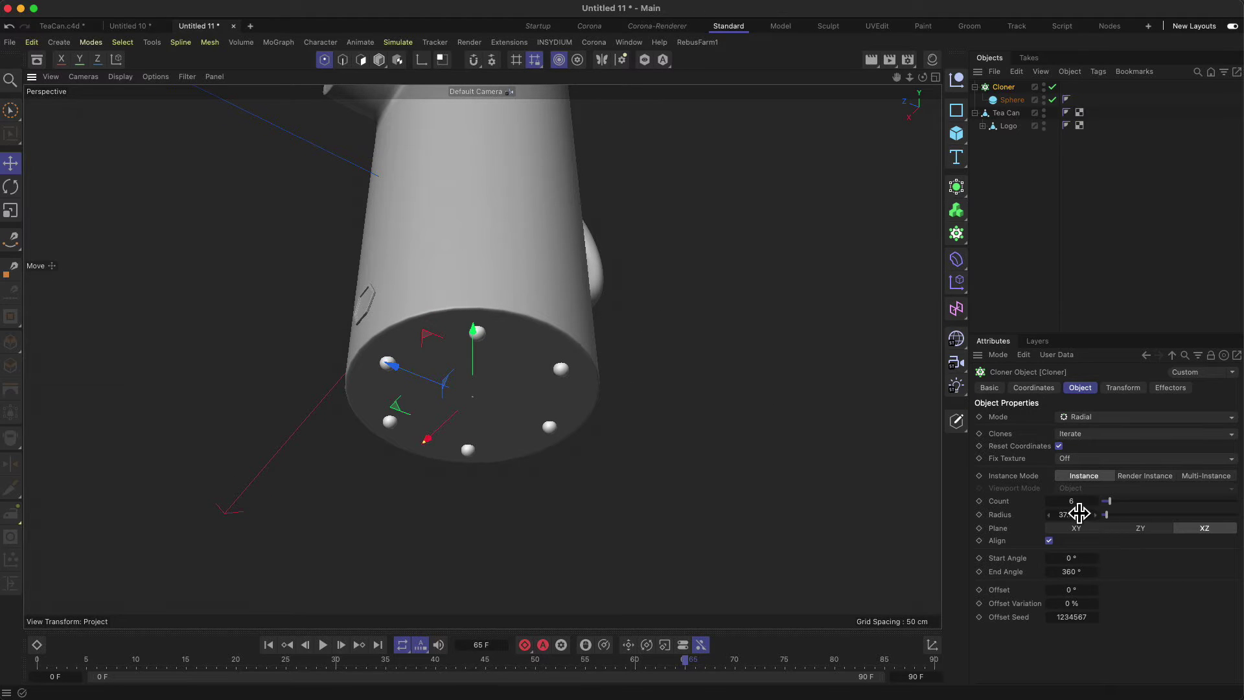
Try a Cloner count of 4, then settle on a count of 5 feet.
{"action": "key", "text": "Return"}
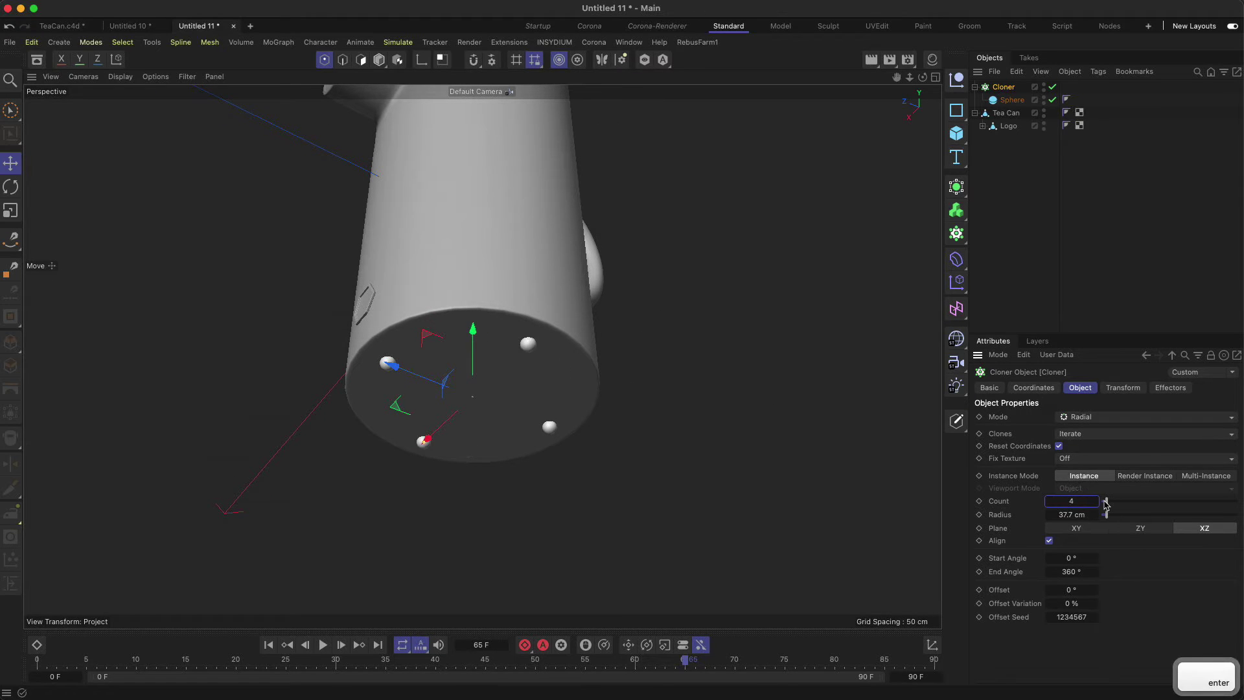
{"action": "left_click", "coordinate": [1104, 501]}
{"action": "left_click_drag", "start_coordinate": [1096, 498], "coordinate": [1093, 496]}
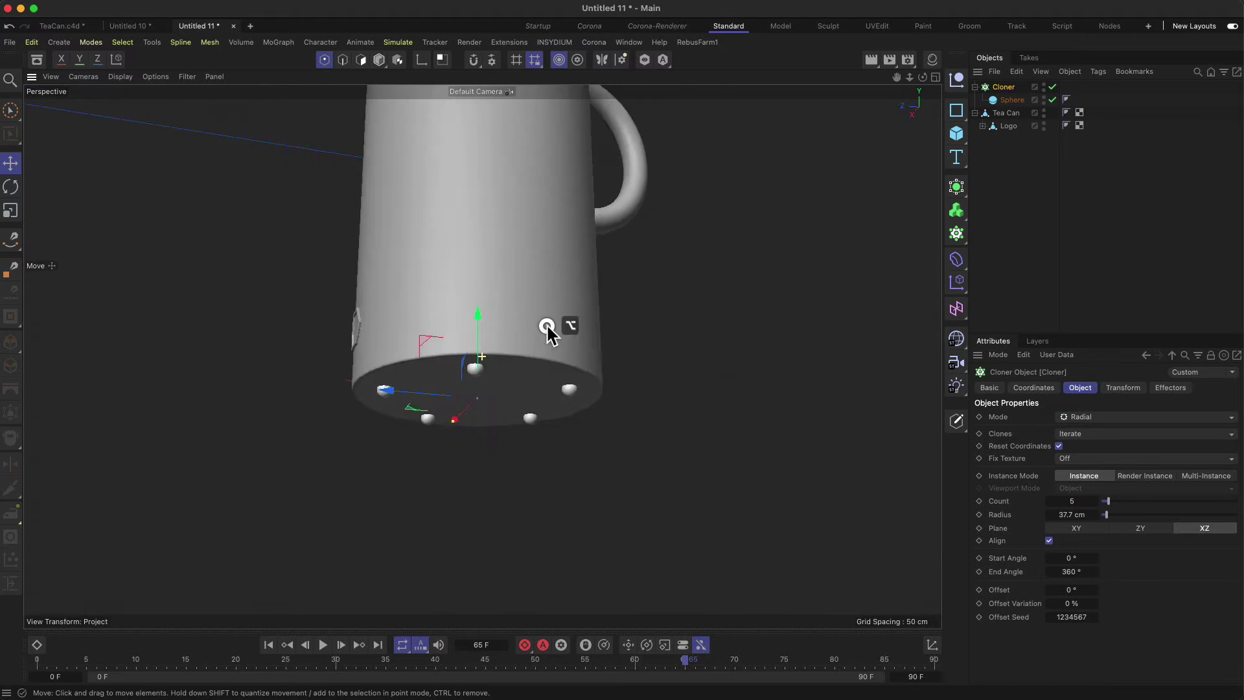
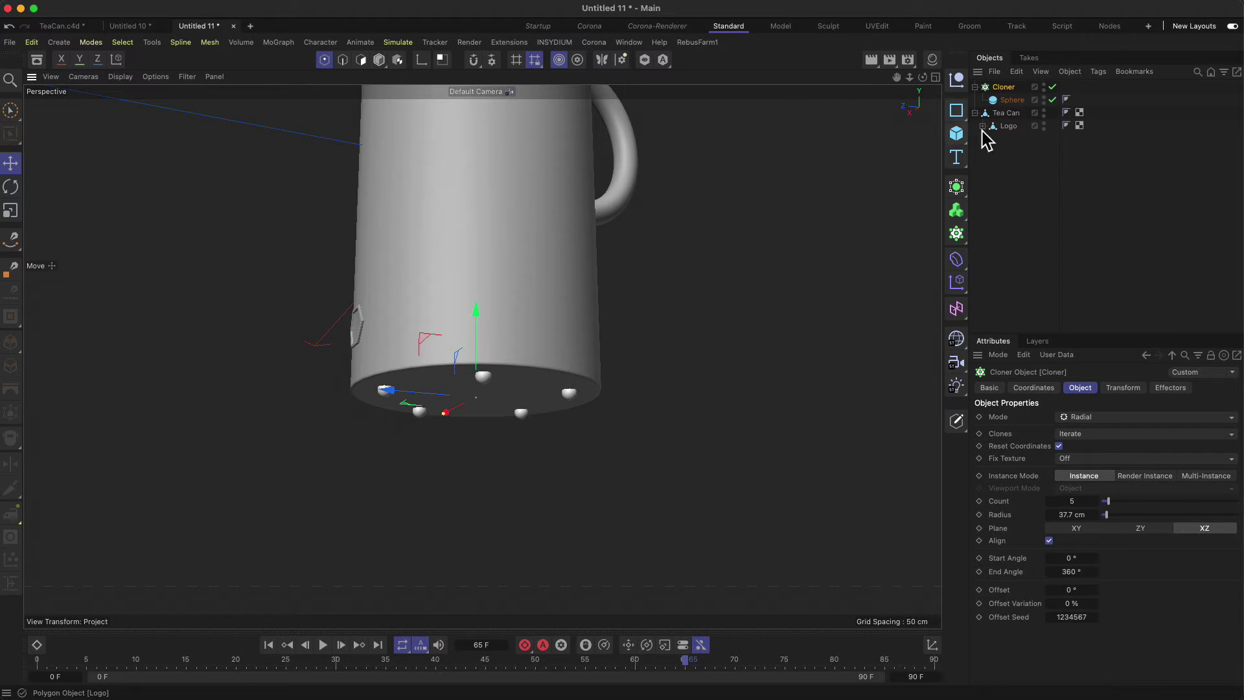
Select the Sphere inside the Cloner and convert it to an editable polygon object.
{"action": "left_click", "coordinate": [1001, 101]}
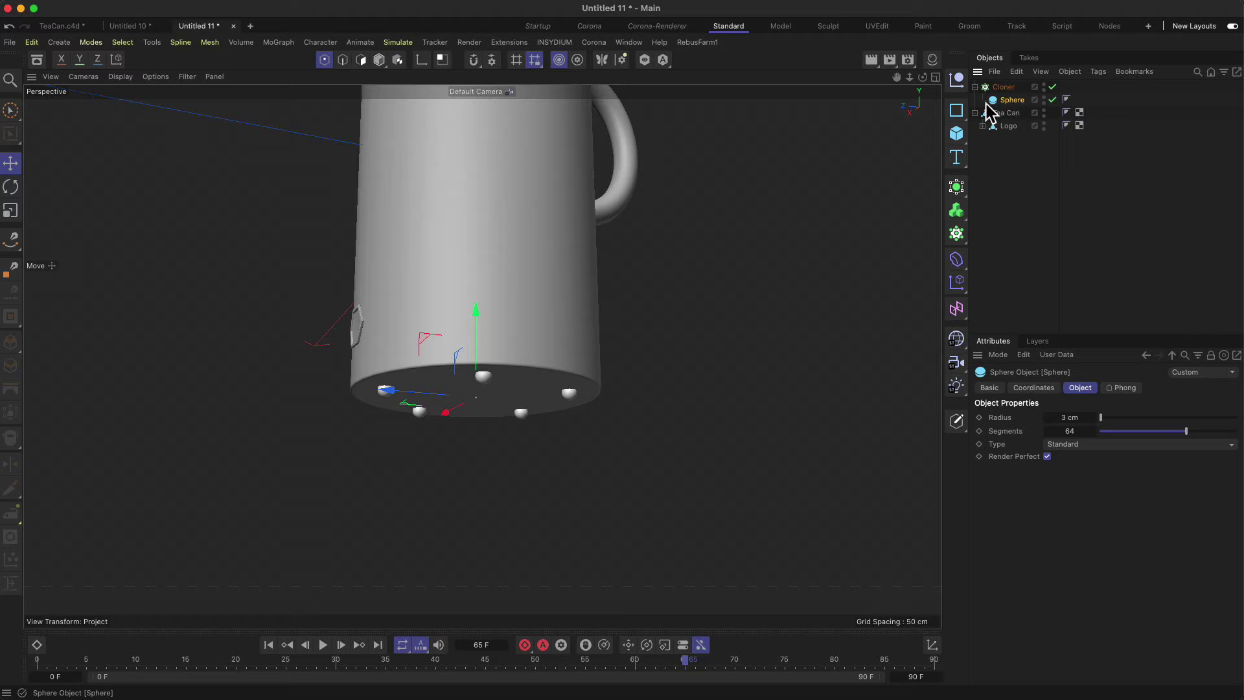
{"action": "key", "text": "2"}
{"action": "left_click_drag", "start_coordinate": [475, 406], "coordinate": [492, 338]}
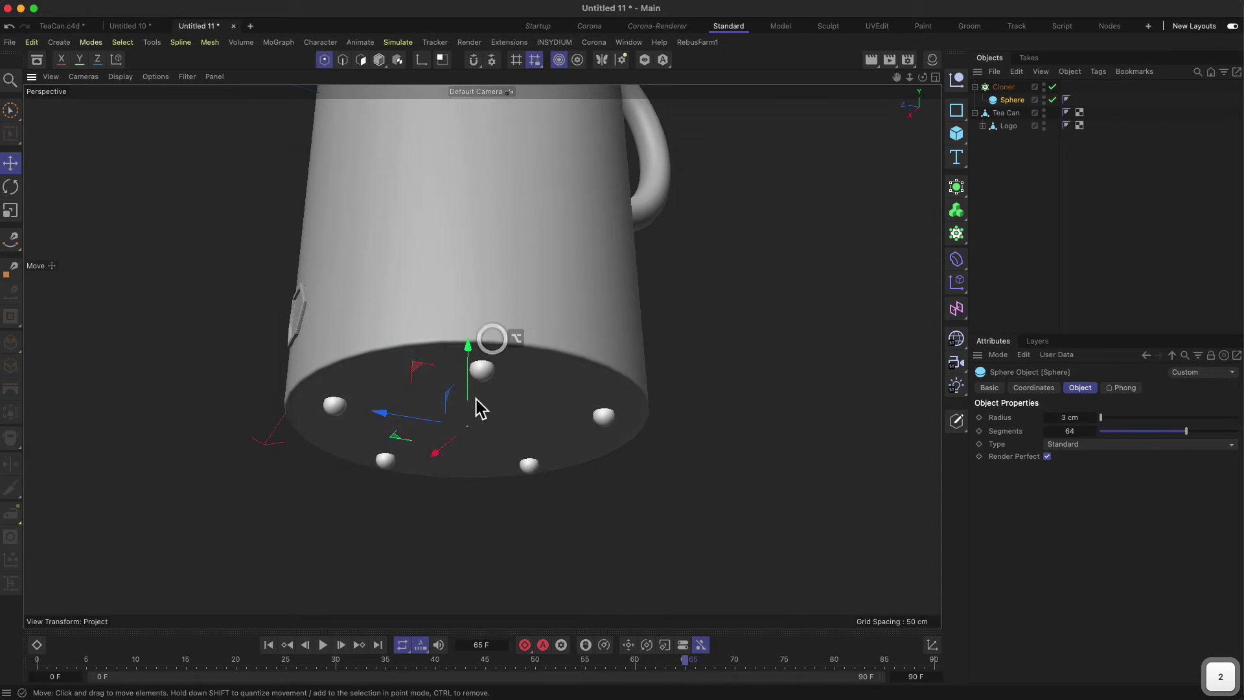
{"action": "left_click", "coordinate": [1019, 101]}
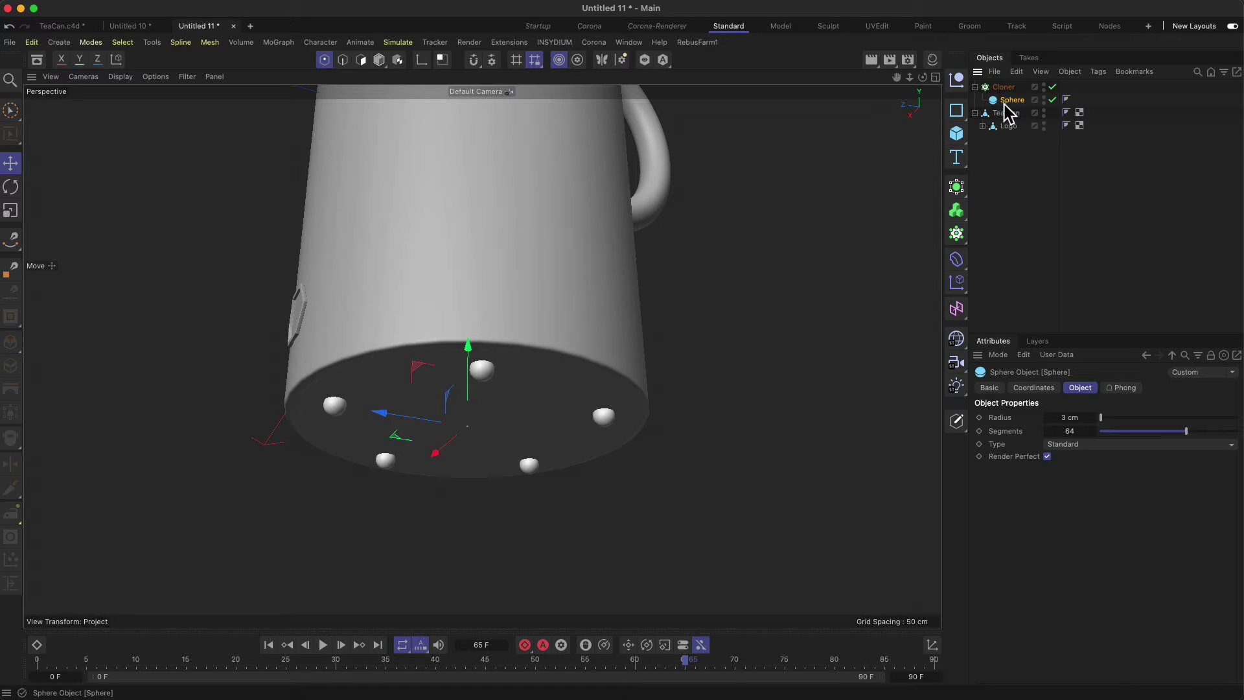
{"action": "left_click", "coordinate": [957, 425]}
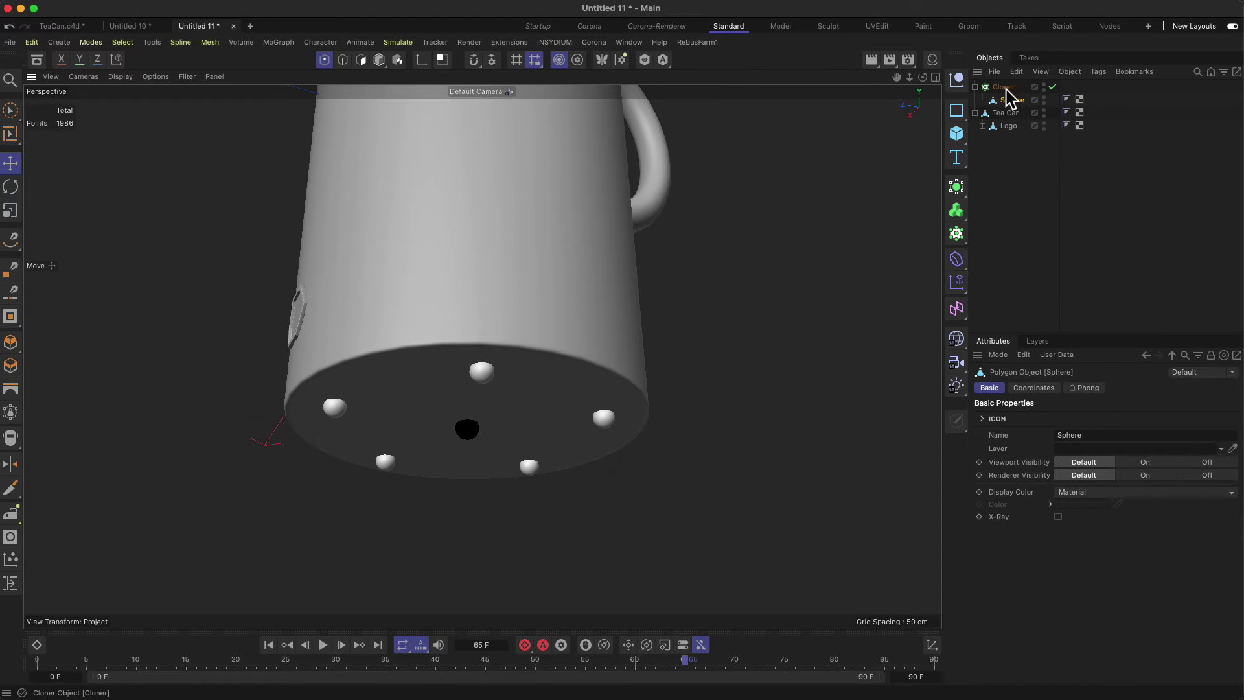
Disable the Cloner, hide the Tea Can, and frame the remaining single sphere in the viewport.
{"action": "left_click", "coordinate": [1052, 87]}
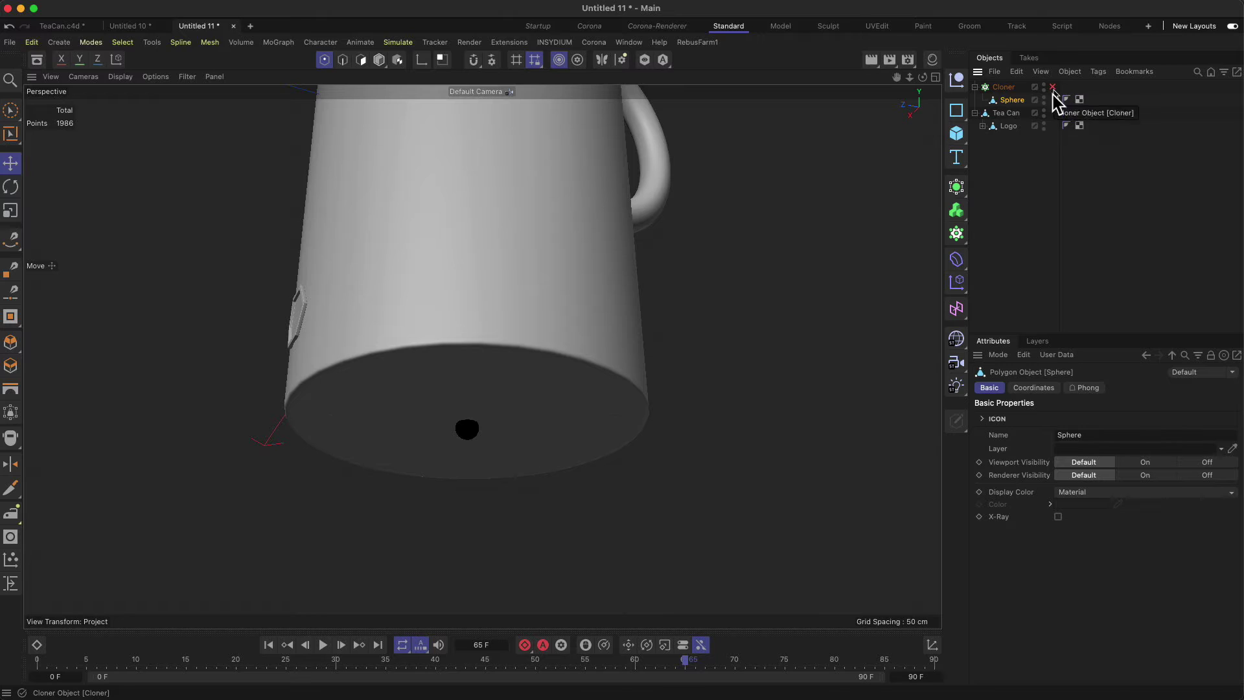
{"action": "left_click", "coordinate": [1044, 113]}
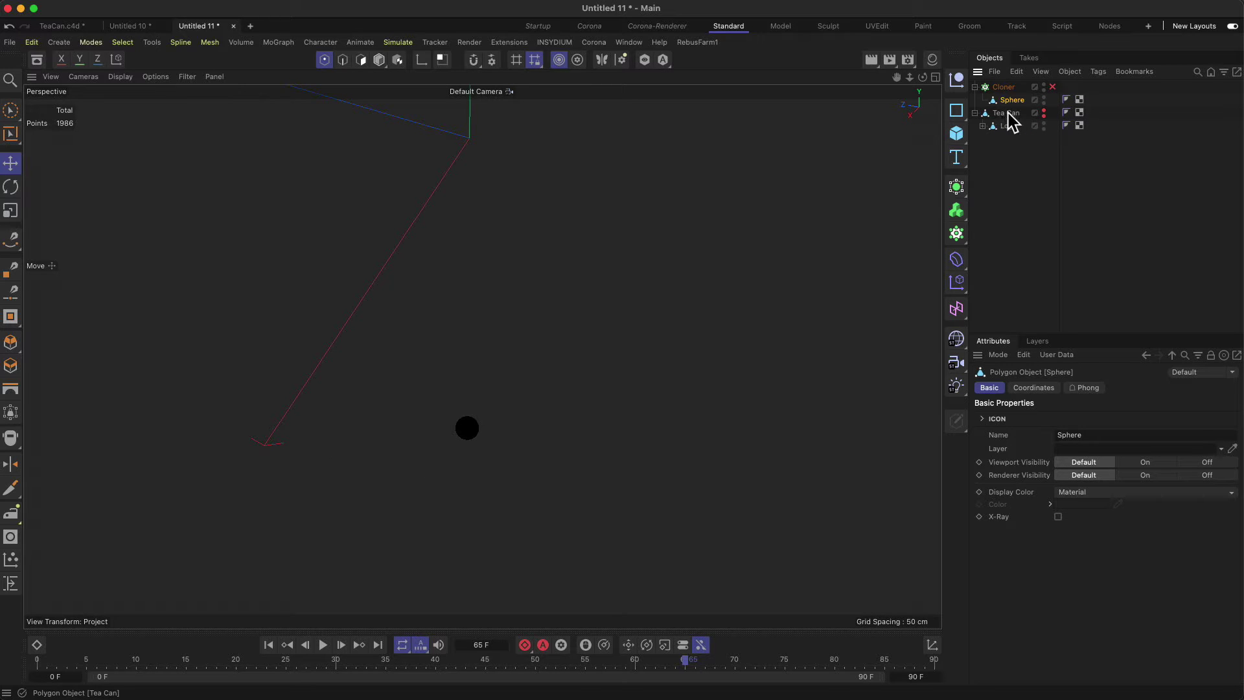
{"action": "left_click_drag", "start_coordinate": [473, 440], "coordinate": [411, 470]}
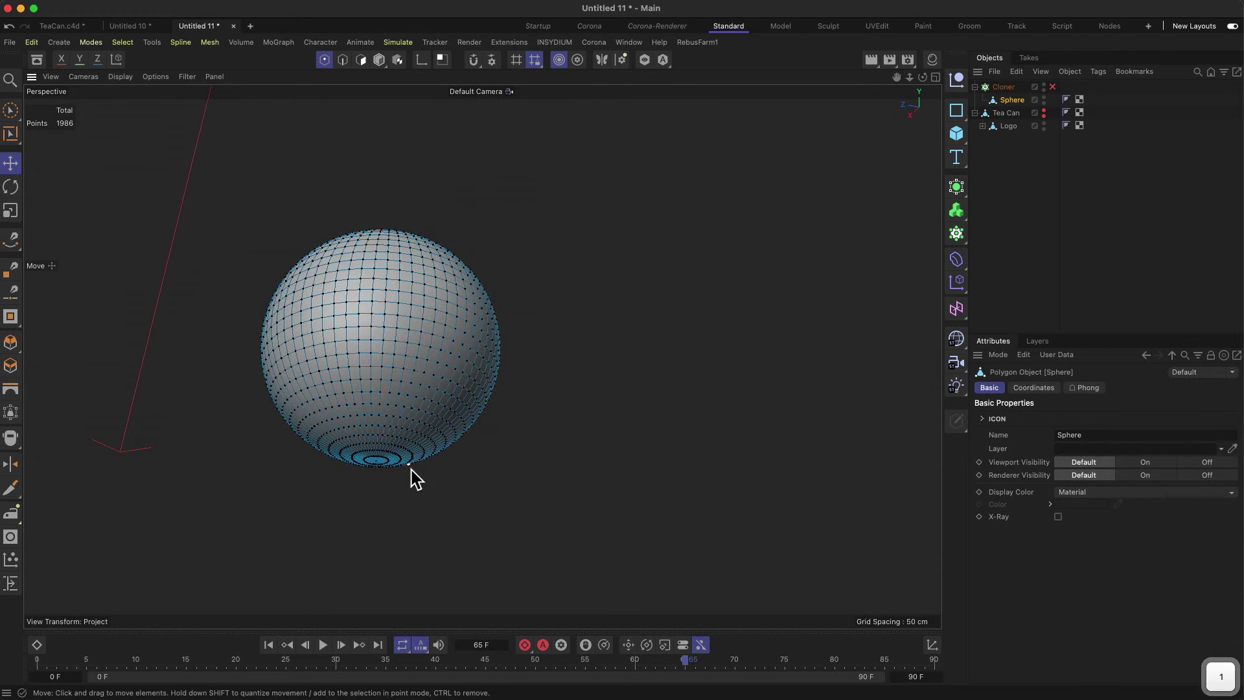
{"action": "left_click_drag", "start_coordinate": [589, 306], "coordinate": [67, 283]}
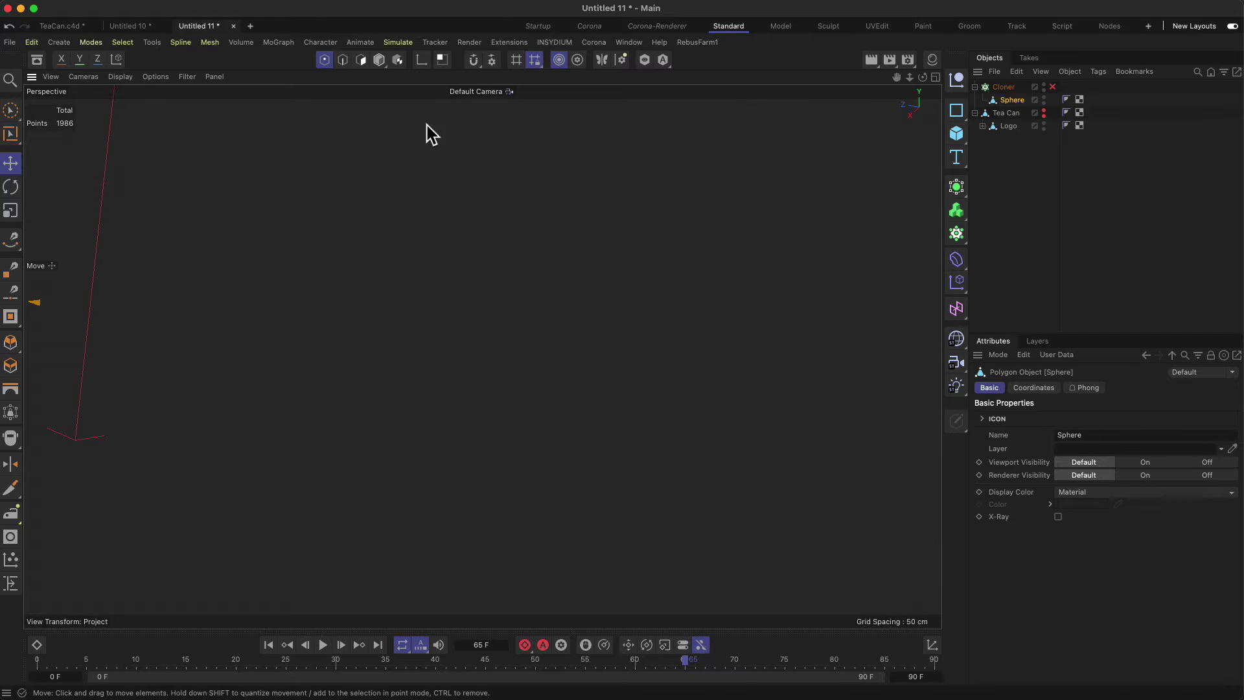
{"action": "key", "text": "s"}
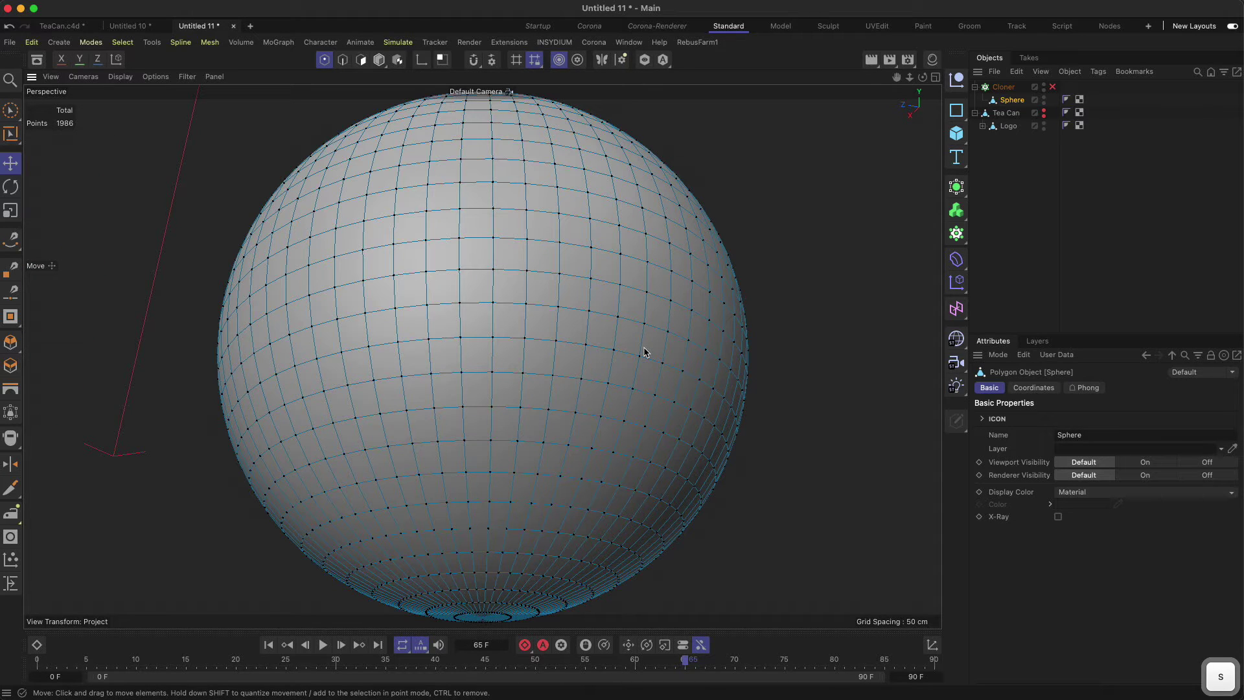
Select the sphere's bottom pole point and turn off soft selection for the Move tool.
{"action": "key", "text": "2"}
{"action": "left_click_drag", "start_coordinate": [479, 364], "coordinate": [551, 379]}
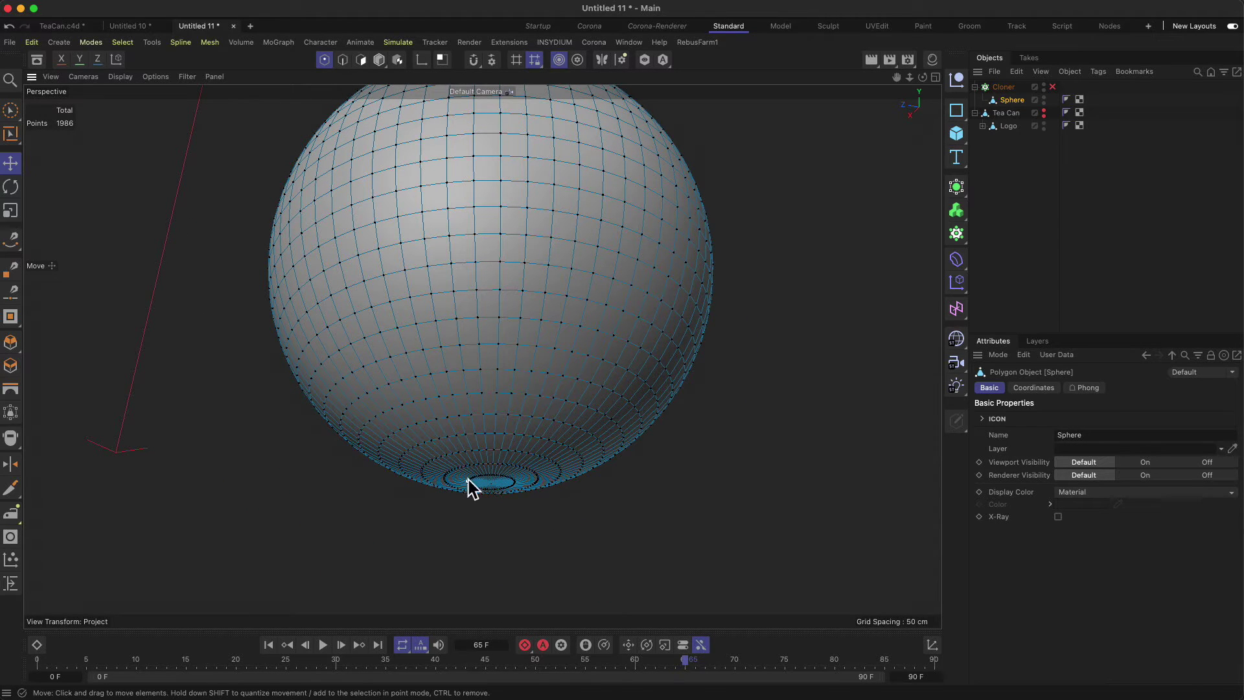
{"action": "left_click", "coordinate": [491, 484]}
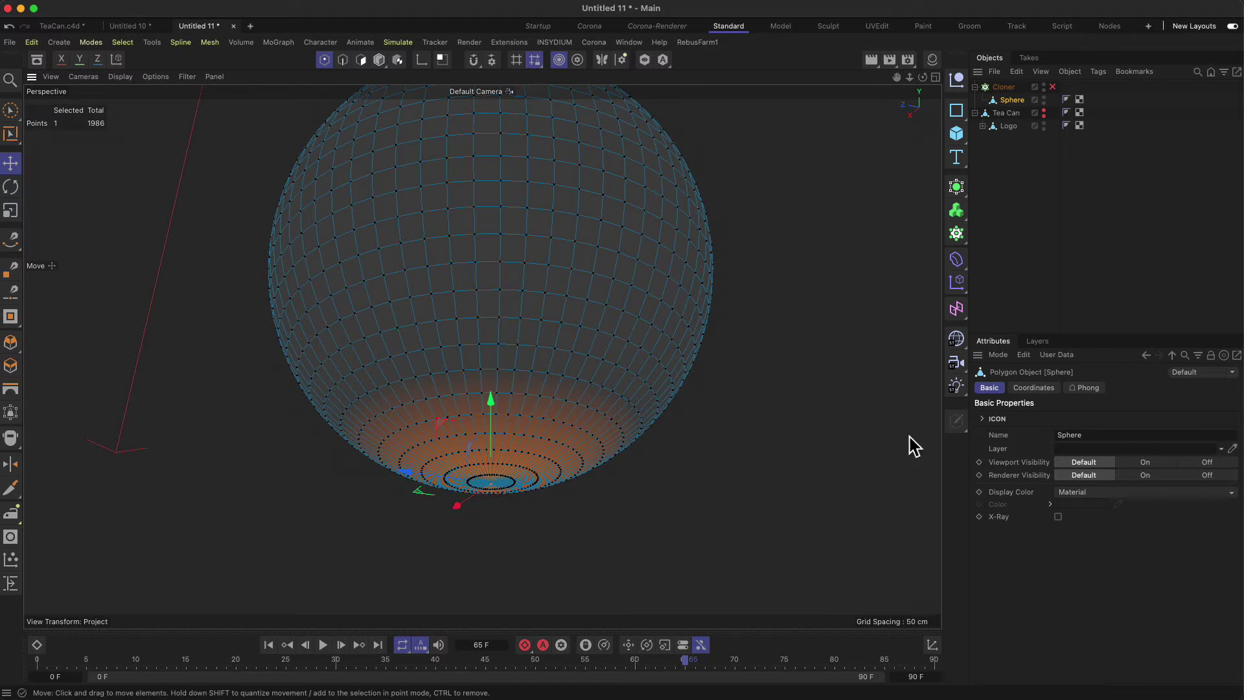
{"action": "left_click", "coordinate": [11, 164]}
{"action": "left_click", "coordinate": [1043, 390]}
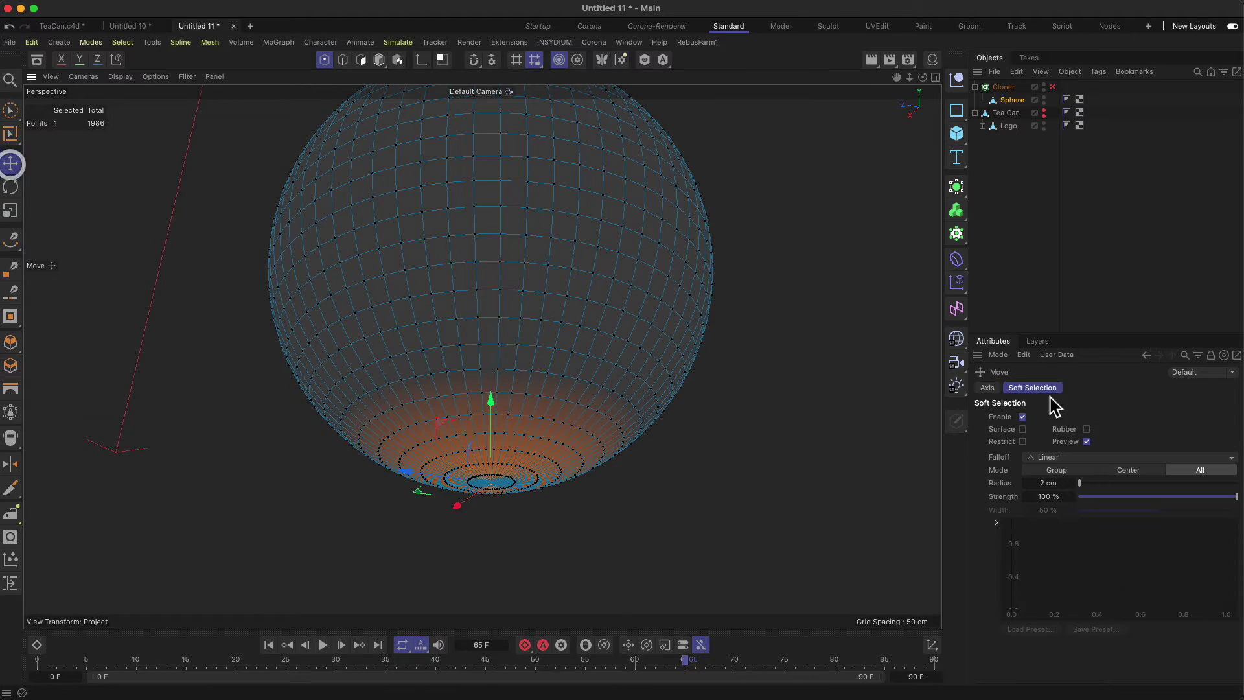
{"action": "left_click", "coordinate": [988, 388]}
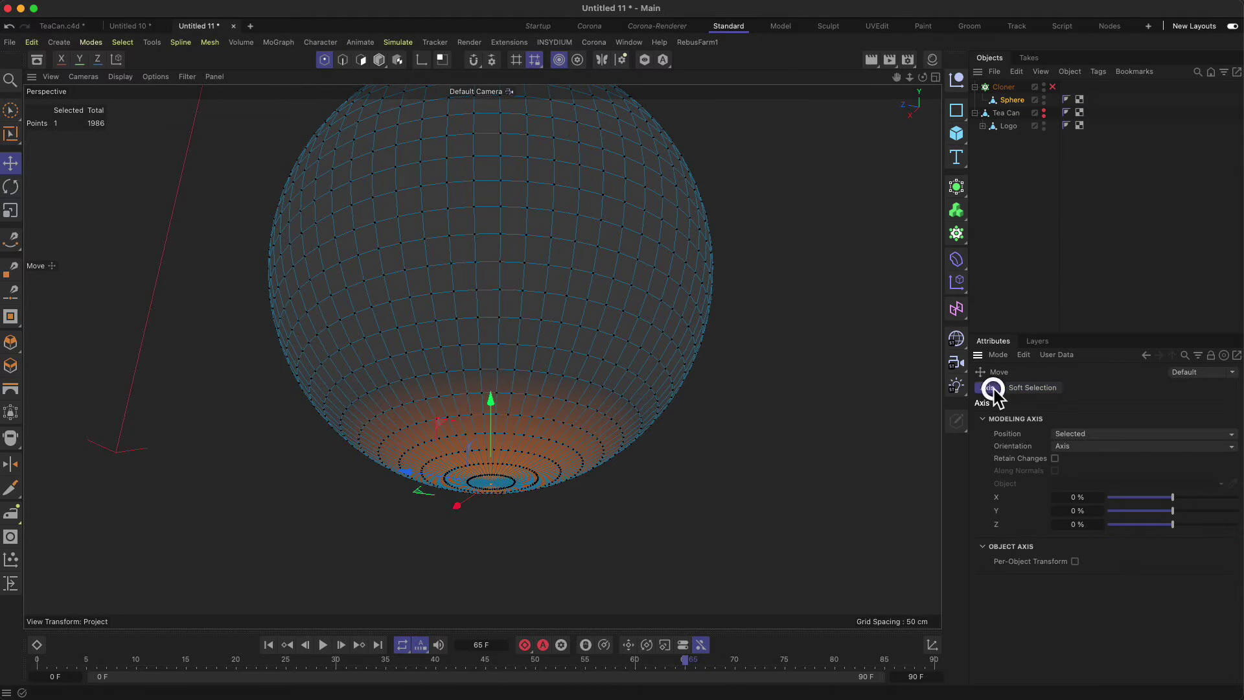
{"action": "left_click", "coordinate": [1036, 387]}
{"action": "left_click", "coordinate": [1022, 417]}
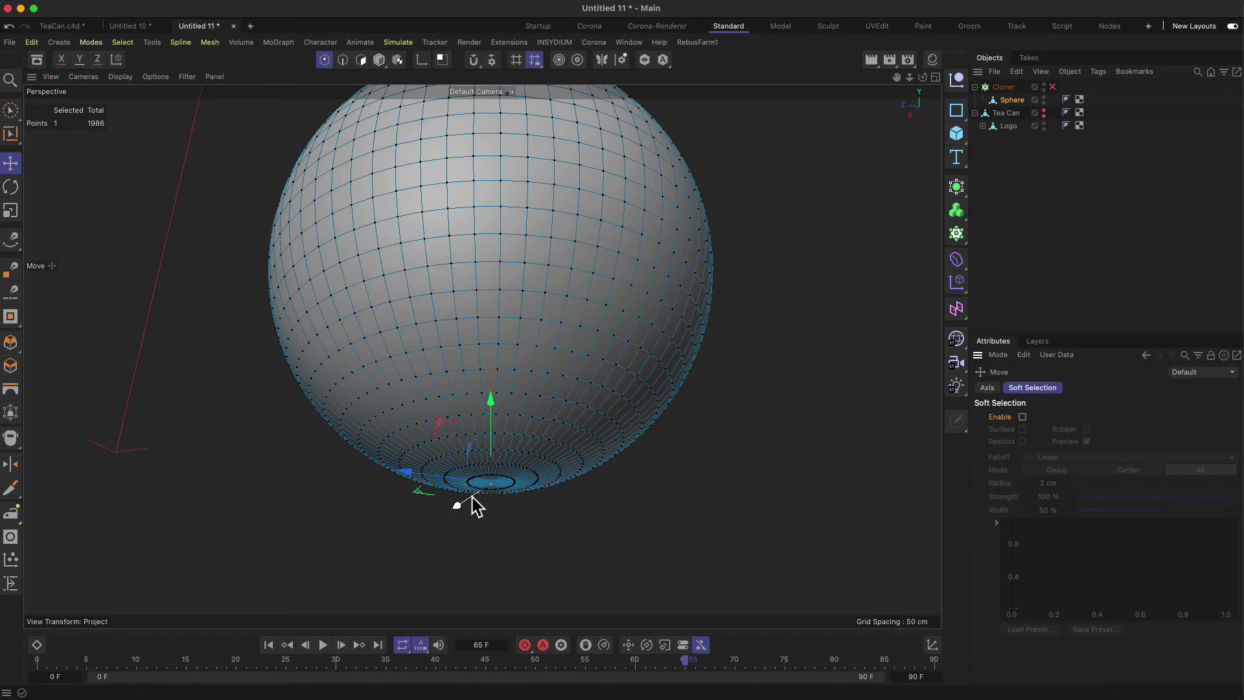
Try moving the bottom pole point upward without soft selection, undoing each attempt.
{"action": "left_click_drag", "start_coordinate": [491, 487], "coordinate": [492, 302]}
{"action": "key", "text": "super+z"}
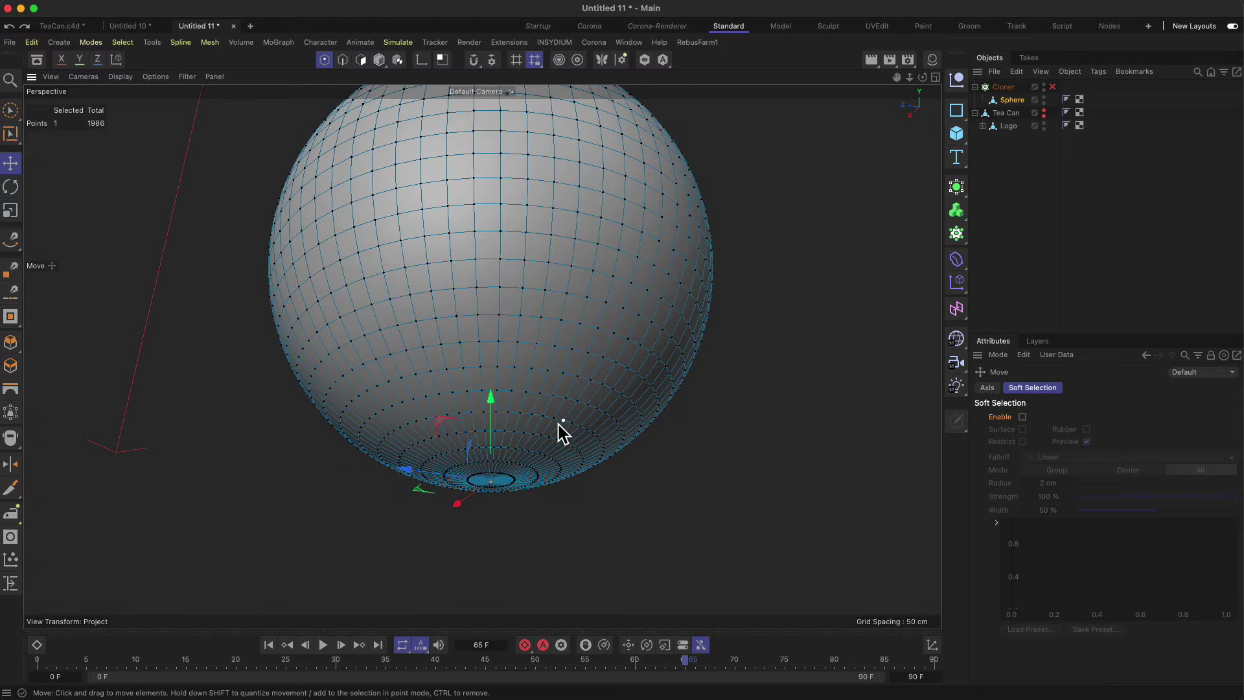
{"action": "middle_click_drag", "start_coordinate": [461, 228], "coordinate": [453, 230], "text": "alt"}
{"action": "left_click_drag", "start_coordinate": [484, 419], "coordinate": [487, 312]}
{"action": "key", "text": "ctrl+z"}
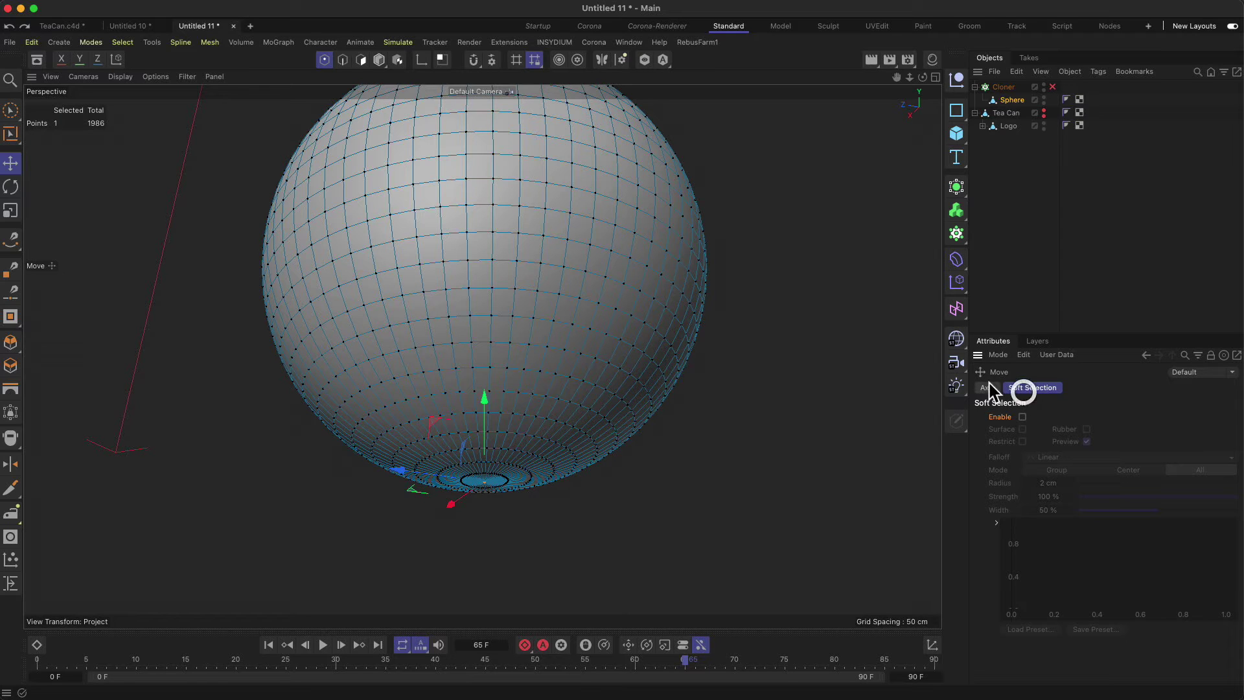
Enable soft selection again, try pulling the bottom point downward with Linear falloff, and undo the move.
{"action": "left_click", "coordinate": [1022, 417]}
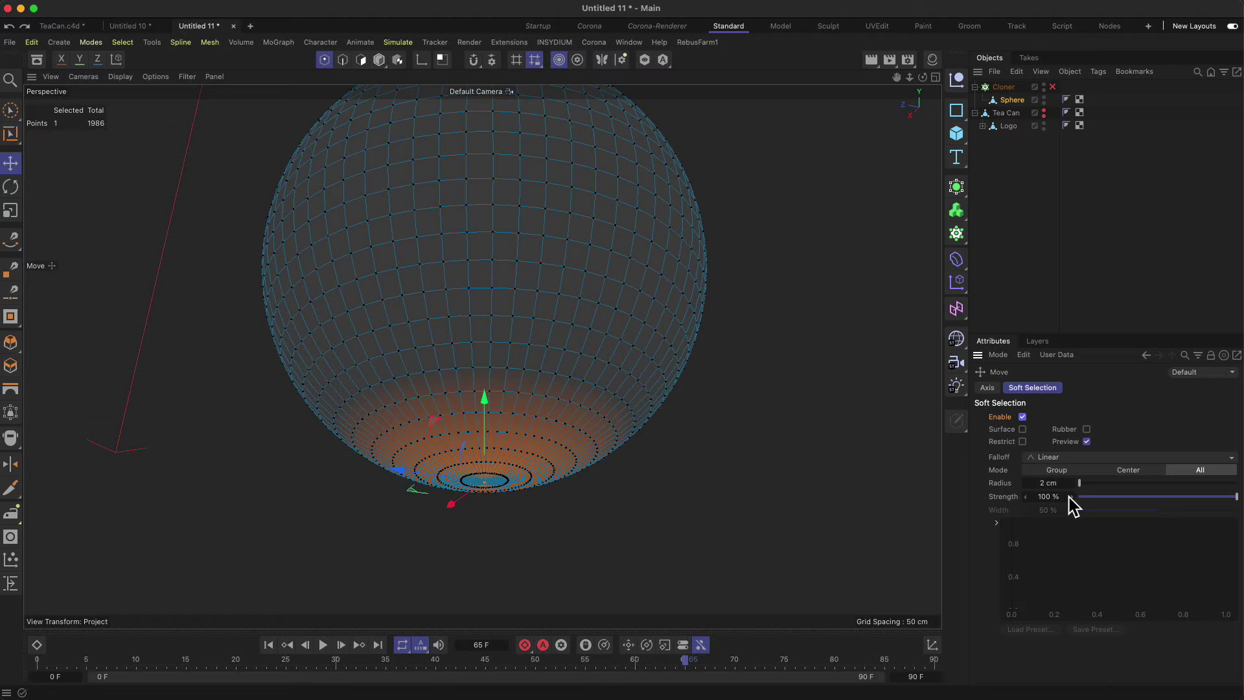
{"action": "left_click_drag", "start_coordinate": [490, 400], "coordinate": [512, 479]}
{"action": "scroll", "coordinate": [522, 461], "scroll_direction": "down", "scroll_amount": 4}
{"action": "key", "text": "super+z"}
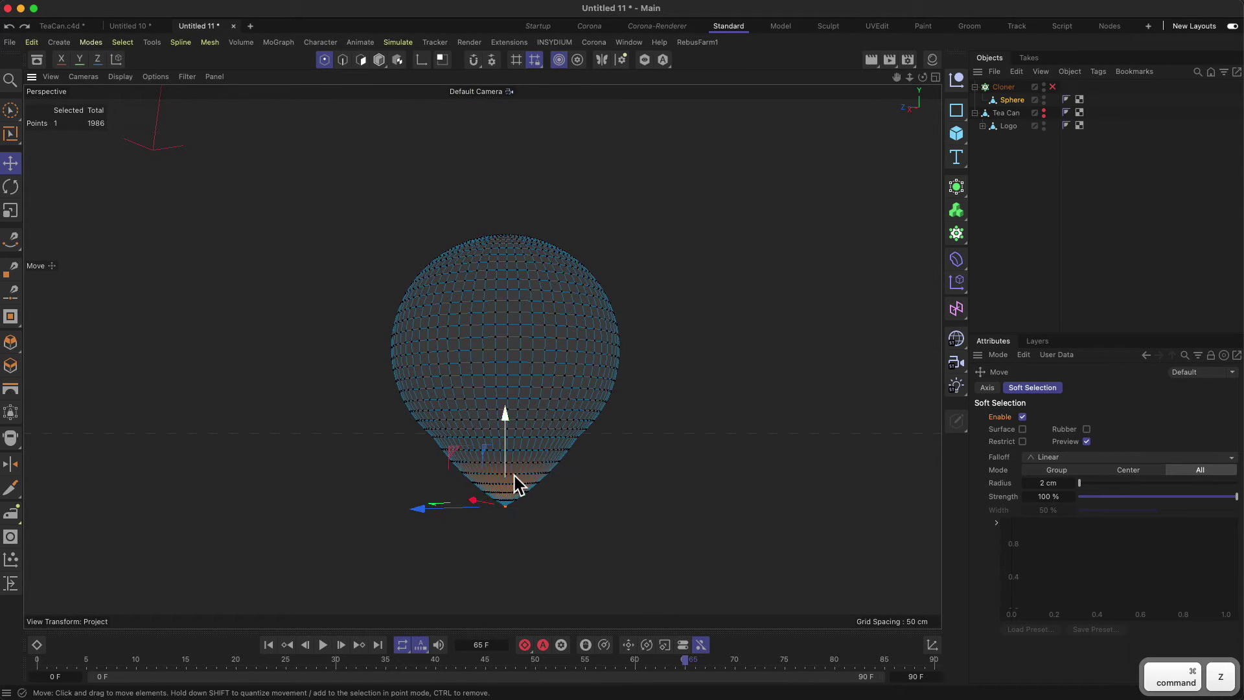
{"action": "key", "text": "super+z"}
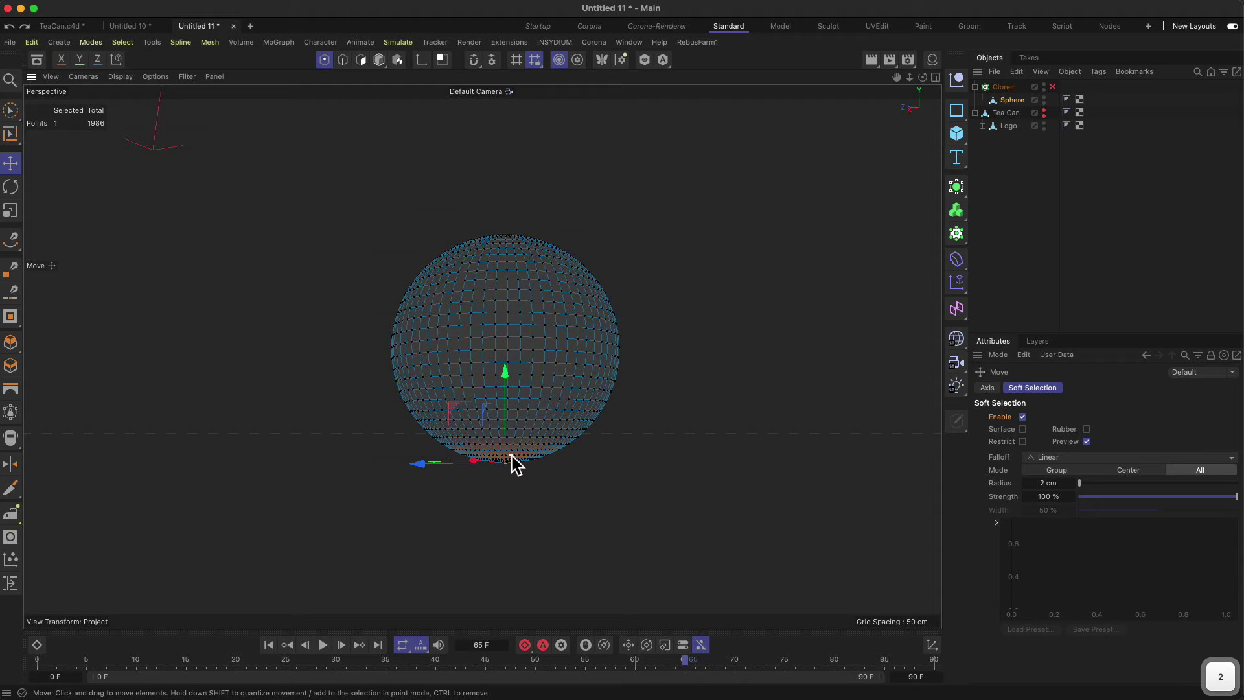
Try pulling the bottom point down with Needle falloff, switch the falloff to Bell, and undo the pull.
{"action": "scroll", "coordinate": [515, 464], "scroll_direction": "up", "scroll_amount": 5}
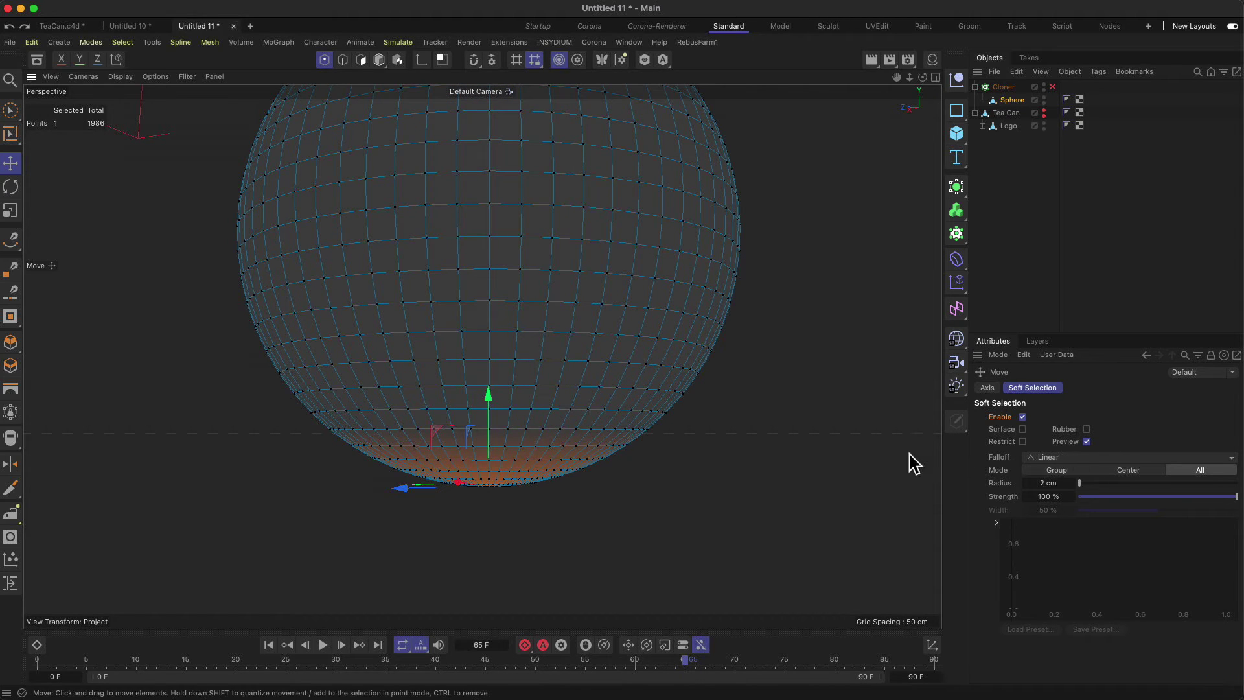
{"action": "left_click", "coordinate": [1071, 457]}
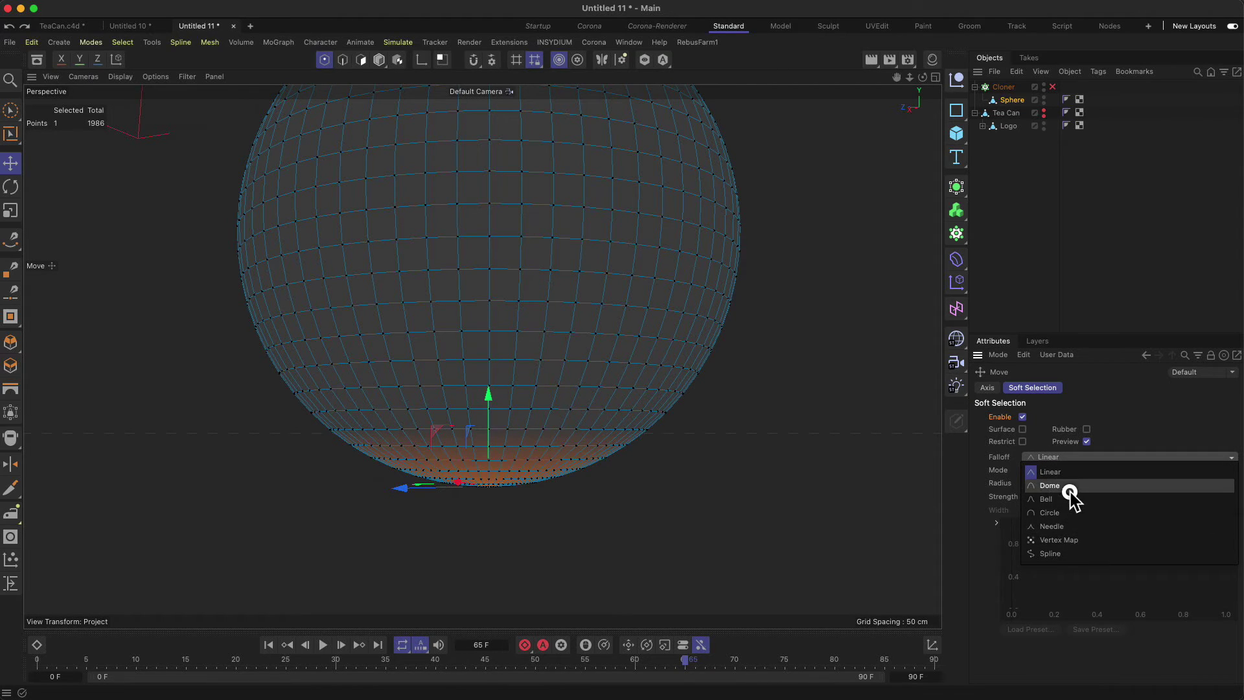
{"action": "left_click", "coordinate": [1064, 526]}
{"action": "left_click_drag", "start_coordinate": [499, 422], "coordinate": [492, 531]}
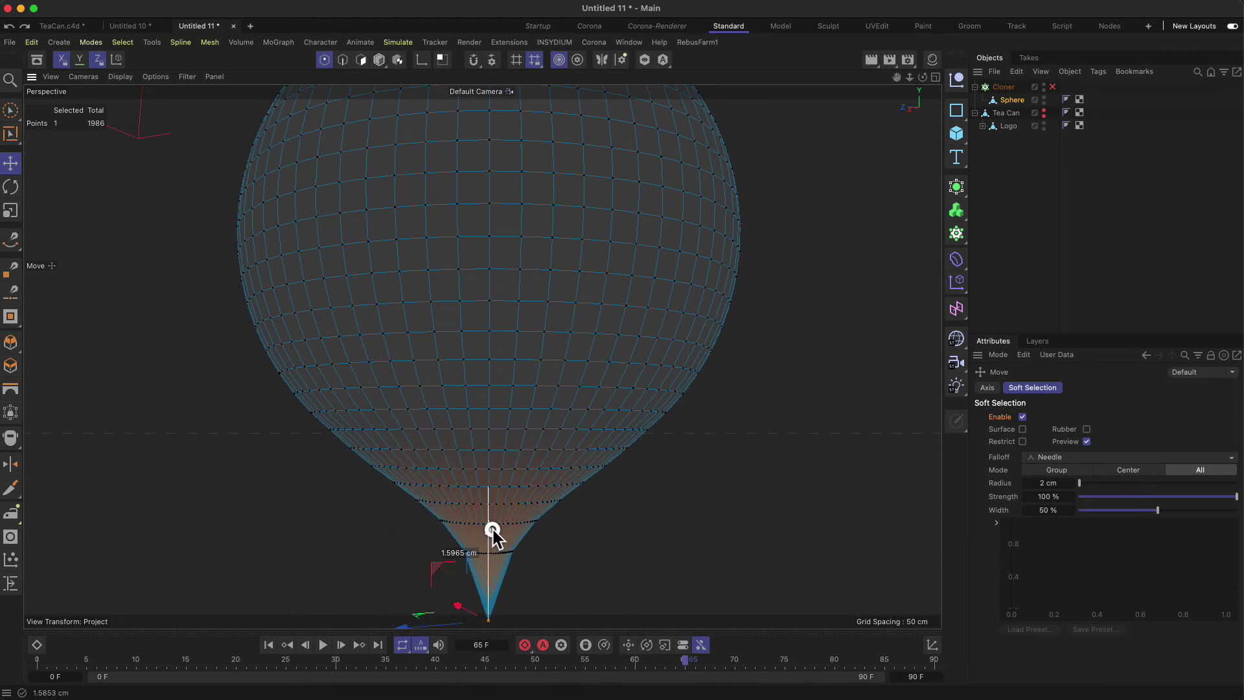
{"action": "left_click", "coordinate": [1073, 457]}
{"action": "left_click", "coordinate": [1074, 498]}
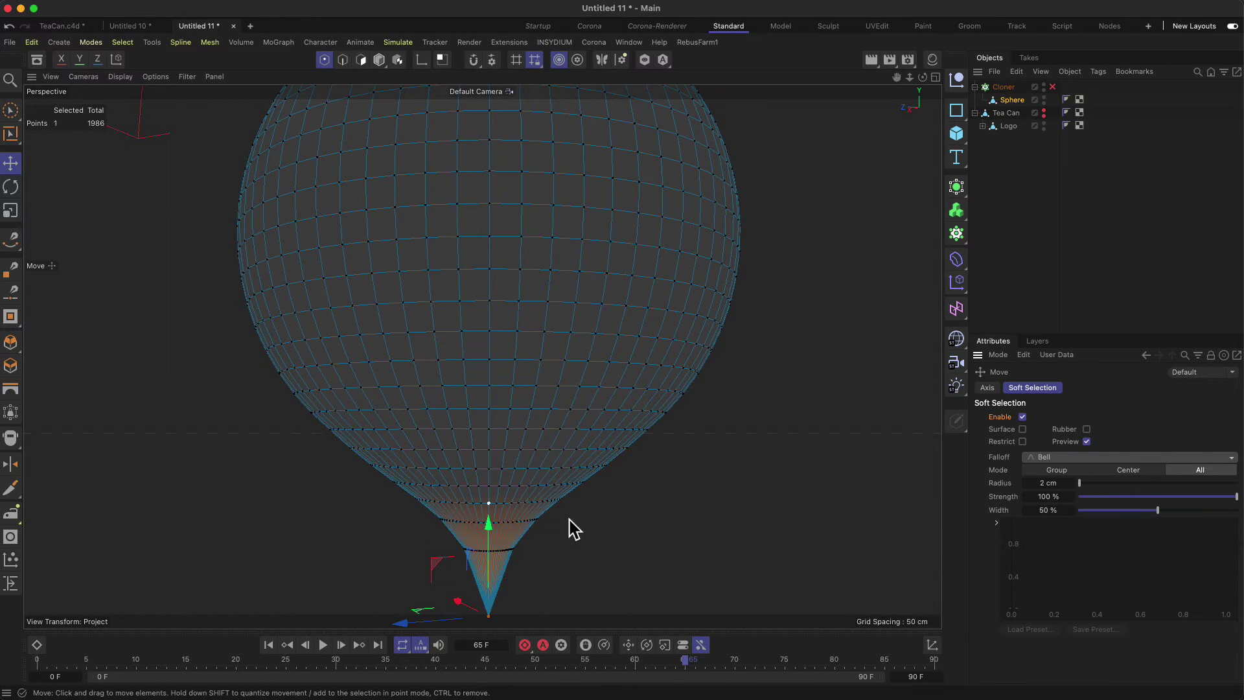
{"action": "key", "text": "2"}
{"action": "left_click_drag", "start_coordinate": [542, 528], "coordinate": [609, 540]}
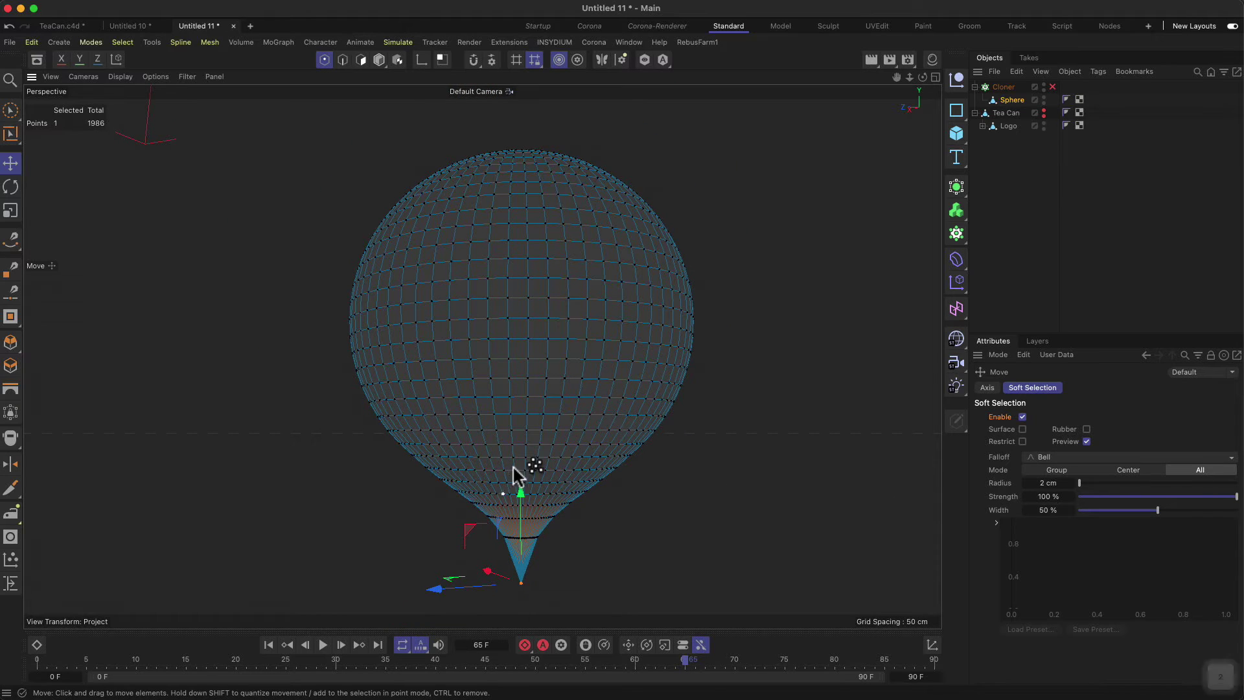
{"action": "key", "text": "super+z"}
{"action": "key", "text": "super+z"}
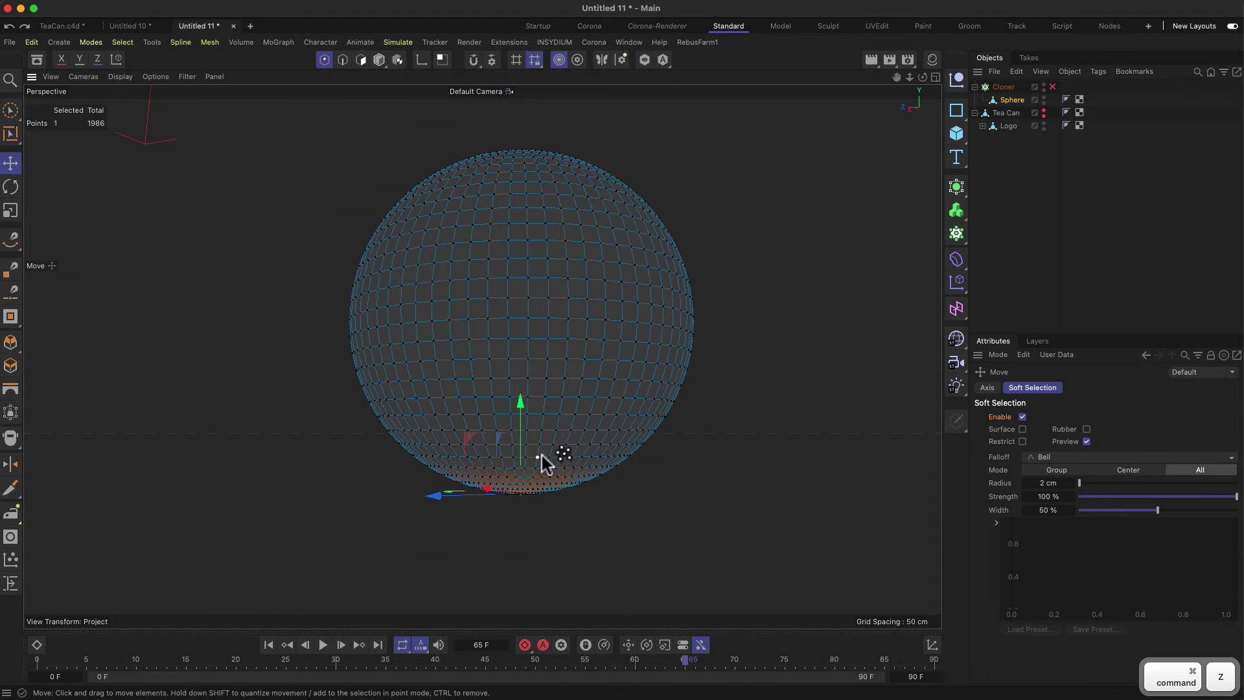
Try moving the bottom point with Dome falloff and undo the move.
{"action": "left_click", "coordinate": [1079, 457]}
{"action": "left_click", "coordinate": [1087, 486]}
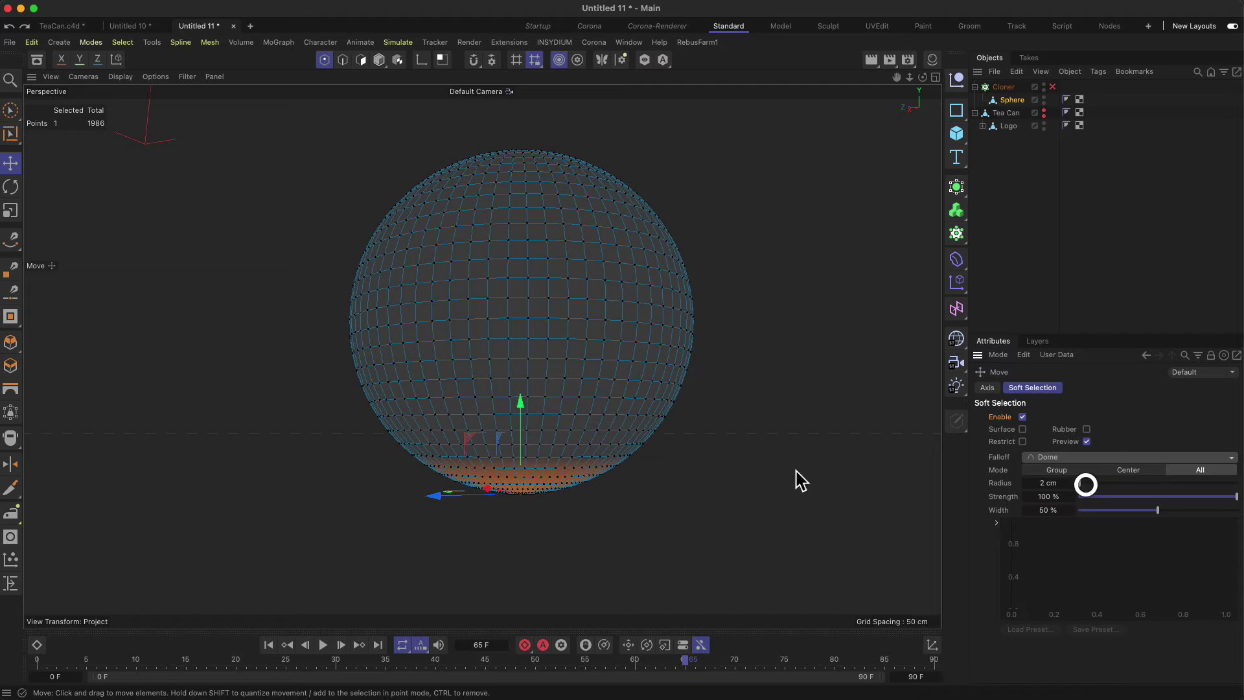
{"action": "left_click_drag", "start_coordinate": [523, 407], "coordinate": [577, 367]}
{"action": "key", "text": "super+z"}
Try Spline falloff with a reshaped curve, push the bottom point up, and inspect the dented underside in model mode.
{"action": "left_click", "coordinate": [1077, 457]}
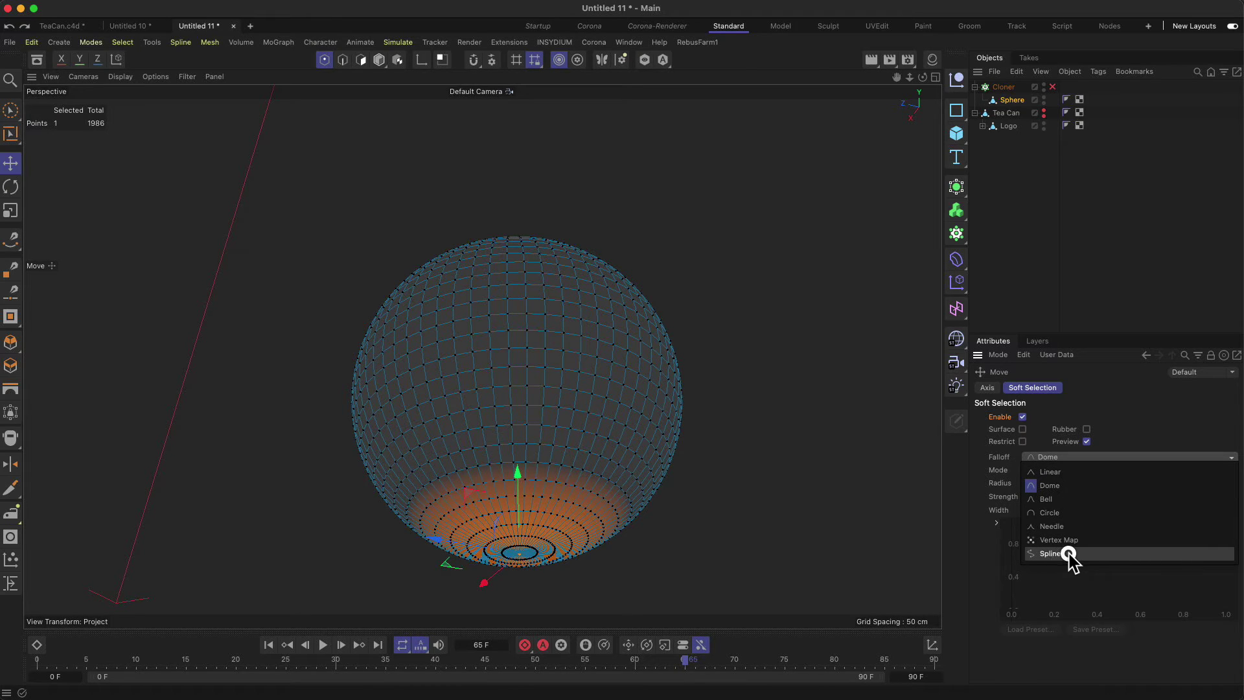
{"action": "left_click", "coordinate": [1060, 555]}
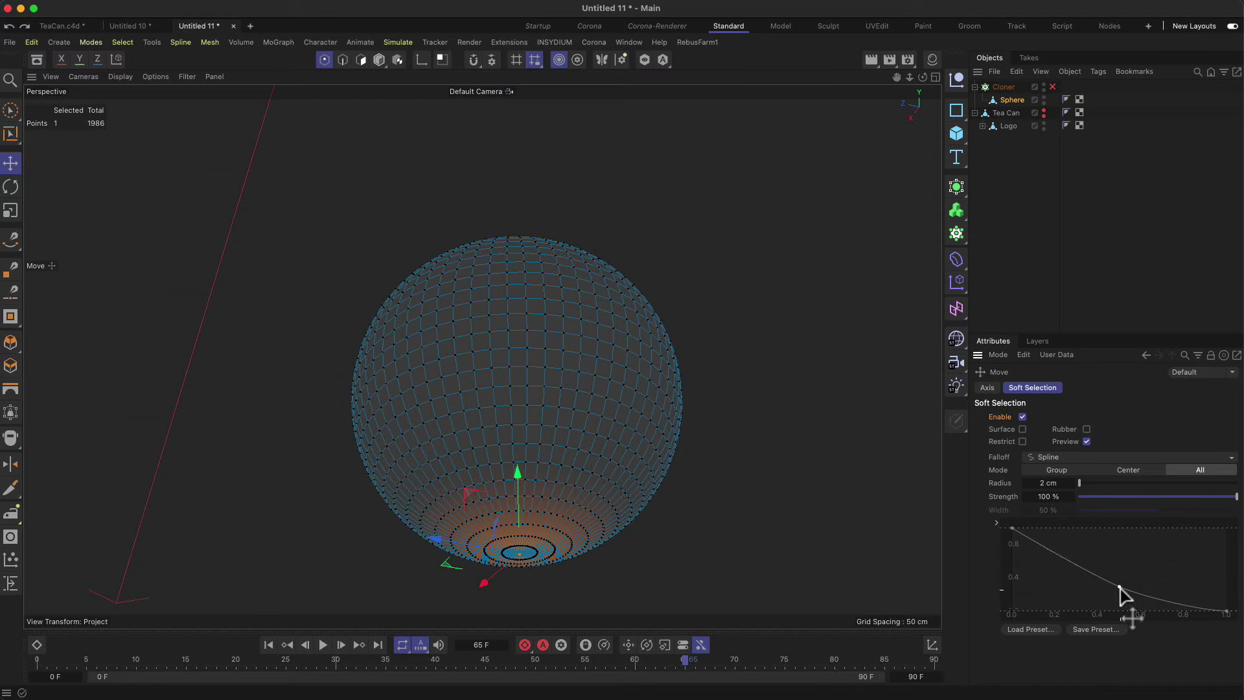
{"action": "left_click_drag", "start_coordinate": [1121, 588], "coordinate": [1133, 565]}
{"action": "left_click_drag", "start_coordinate": [1043, 544], "coordinate": [1053, 578], "text": "super"}
{"action": "mouse_move", "coordinate": [520, 474]}
{"action": "left_mouse_down"}
{"action": "mouse_move", "coordinate": [525, 421]}
{"action": "mouse_move", "coordinate": [521, 464]}
{"action": "left_mouse_up"}
{"action": "left_click_drag", "start_coordinate": [593, 490], "coordinate": [597, 515], "text": "alt"}
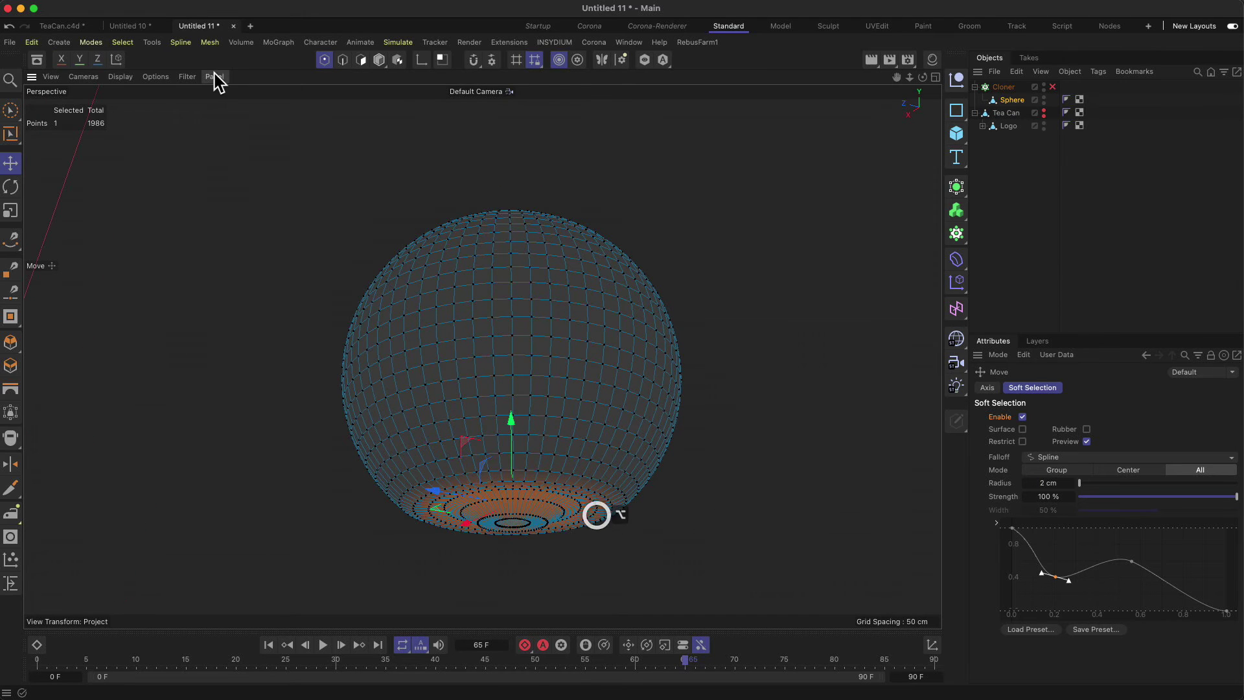
{"action": "left_click", "coordinate": [379, 59]}
{"action": "key", "text": "2"}
{"action": "mouse_move", "coordinate": [551, 408]}
{"action": "left_mouse_down"}
{"action": "mouse_move", "coordinate": [564, 499]}
{"action": "mouse_move", "coordinate": [564, 397]}
{"action": "mouse_move", "coordinate": [525, 339]}
{"action": "mouse_move", "coordinate": [524, 302]}
{"action": "mouse_move", "coordinate": [519, 367]}
{"action": "left_mouse_up"}
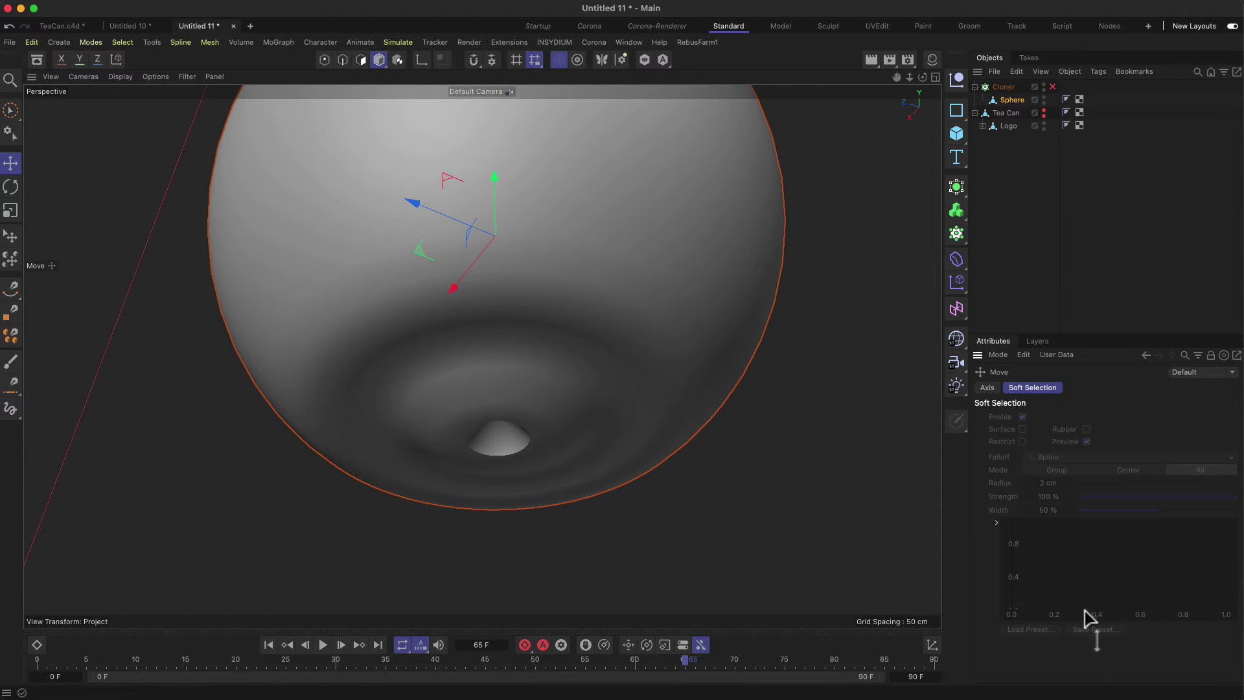
Return to point mode, undo the Spline-falloff push, and set the soft selection falloff back to Linear.
{"action": "left_click", "coordinate": [324, 60]}
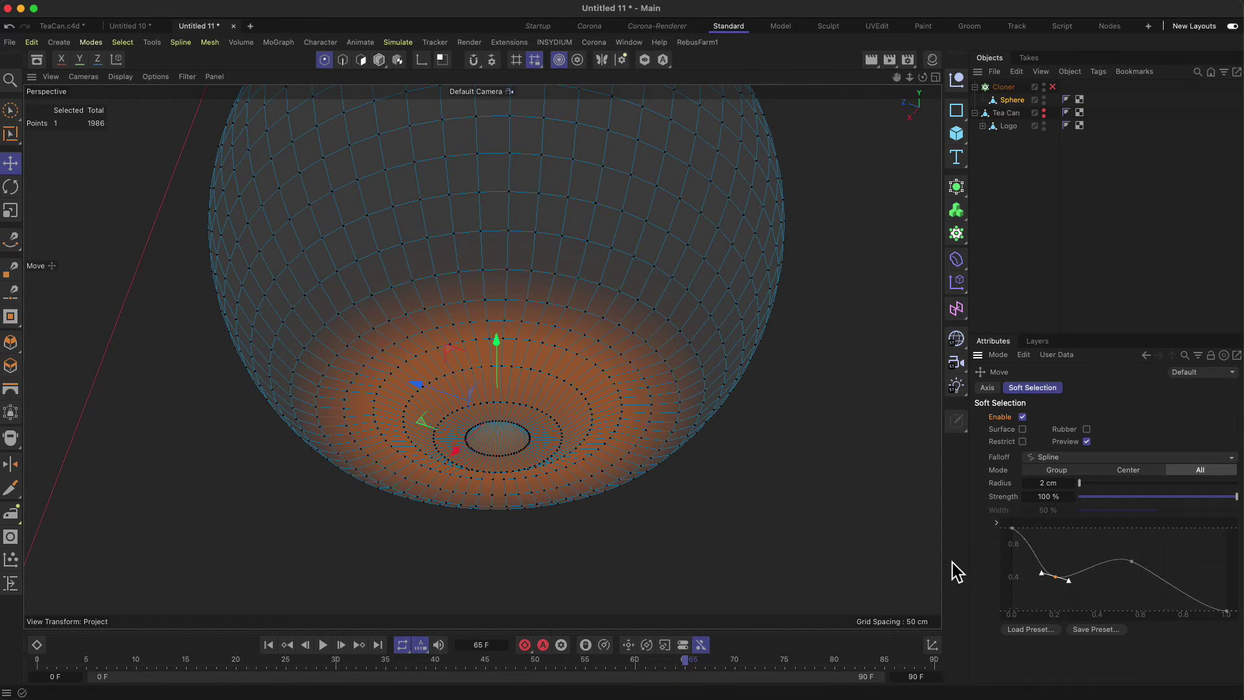
{"action": "key", "text": "super+z"}
{"action": "left_click", "coordinate": [1068, 457]}
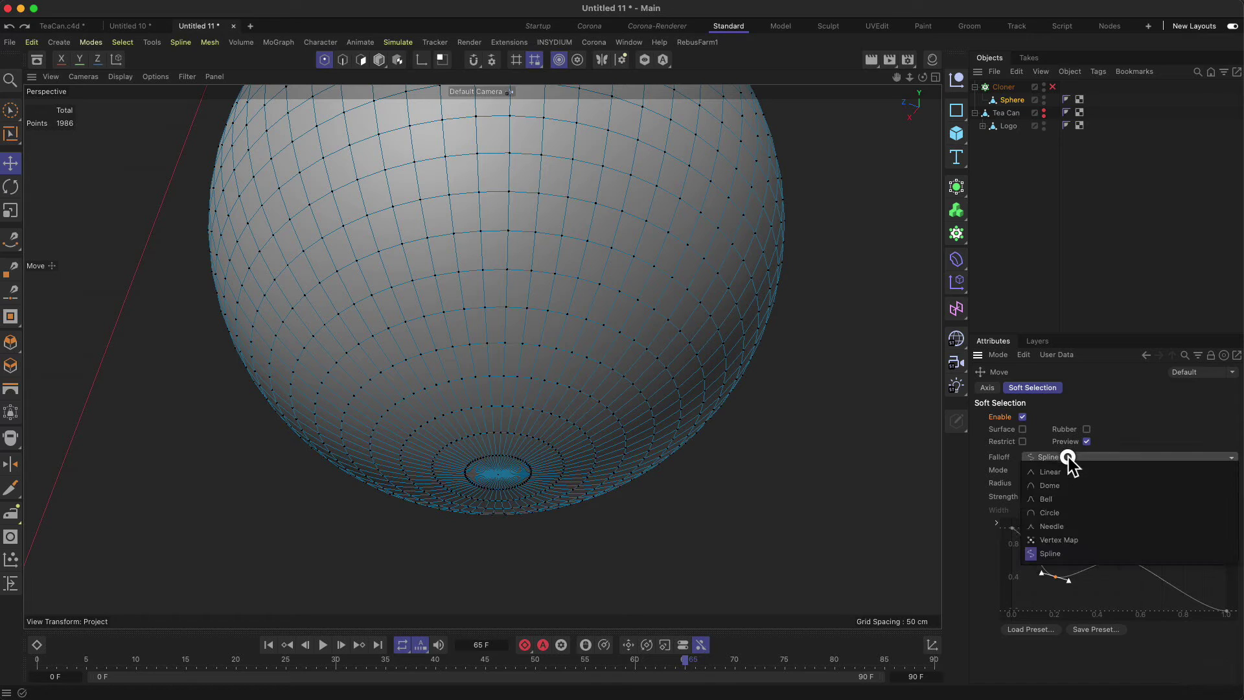
{"action": "left_click", "coordinate": [1063, 471]}
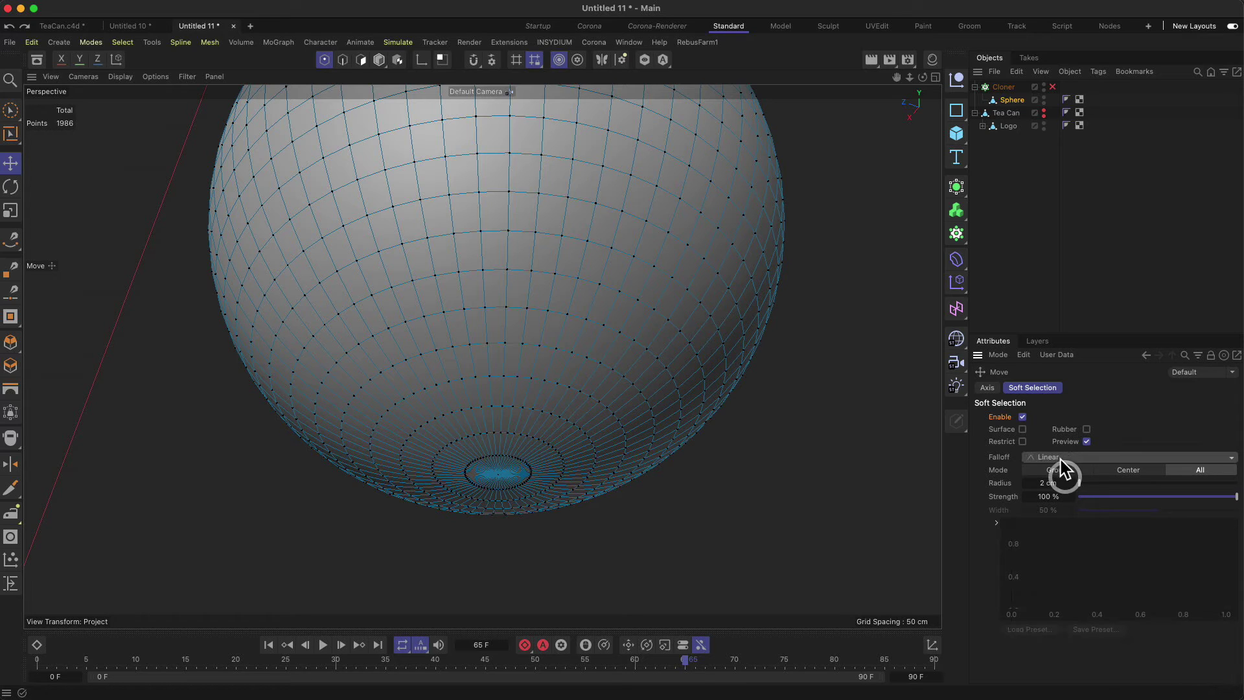
Select the sphere's bottom pole point and push it upward with Linear soft selection to flatten the underside.
{"action": "left_click", "coordinate": [496, 477]}
{"action": "mouse_move", "coordinate": [496, 477]}
{"action": "left_mouse_down"}
{"action": "mouse_move", "coordinate": [500, 384]}
{"action": "mouse_move", "coordinate": [503, 474]}
{"action": "left_mouse_up"}
{"action": "left_click_drag", "start_coordinate": [513, 296], "coordinate": [516, 283]}
{"action": "scroll", "coordinate": [515, 284], "scroll_direction": "down", "scroll_amount": 8}
{"action": "key", "text": "1"}
{"action": "left_click_drag", "start_coordinate": [519, 427], "coordinate": [557, 367]}
{"action": "right_click_drag", "start_coordinate": [558, 367], "coordinate": [556, 367], "text": "alt"}
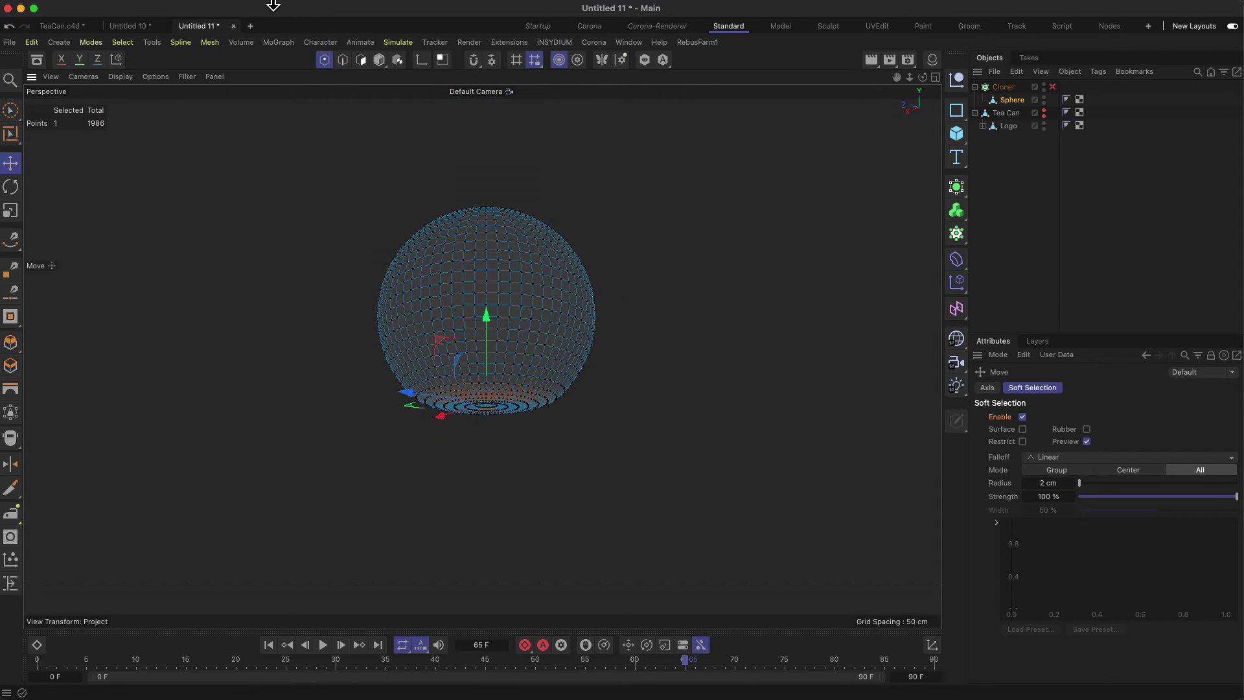
Switch to model mode and scale the whole sphere down along its Y axis to make it flatter.
{"action": "left_click", "coordinate": [371, 59]}
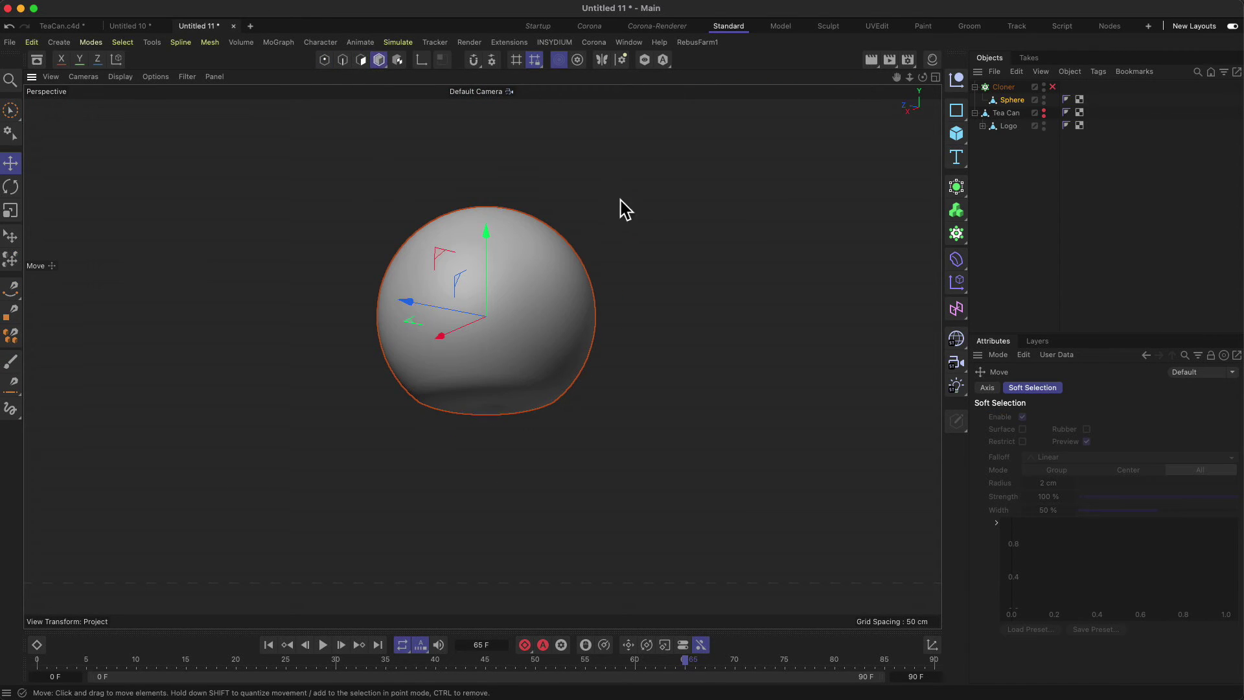
{"action": "left_click", "coordinate": [1010, 100]}
{"action": "key", "text": "t"}
{"action": "left_click_drag", "start_coordinate": [487, 237], "coordinate": [489, 253]}
{"action": "left_click_drag", "start_coordinate": [535, 339], "coordinate": [547, 262], "text": "alt"}
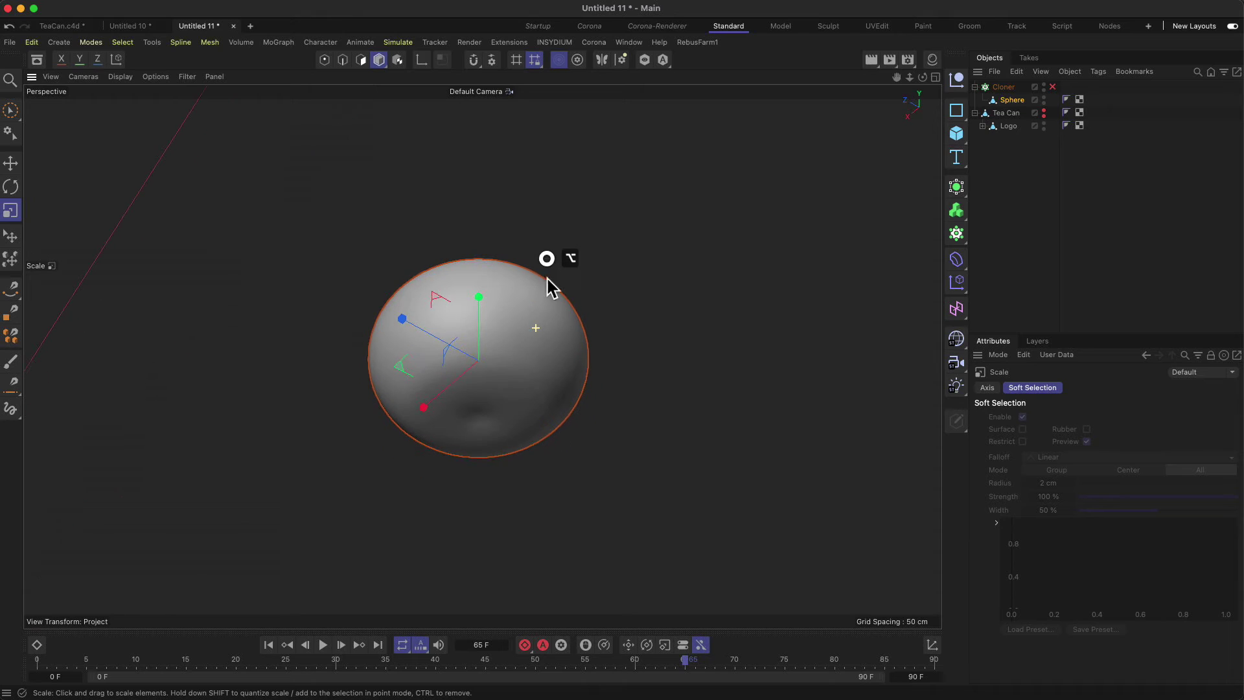
Re-enable the Cloner, make the Tea Can visible again, and frame the can's underside with the cloned feet.
{"action": "left_click", "coordinate": [1053, 87]}
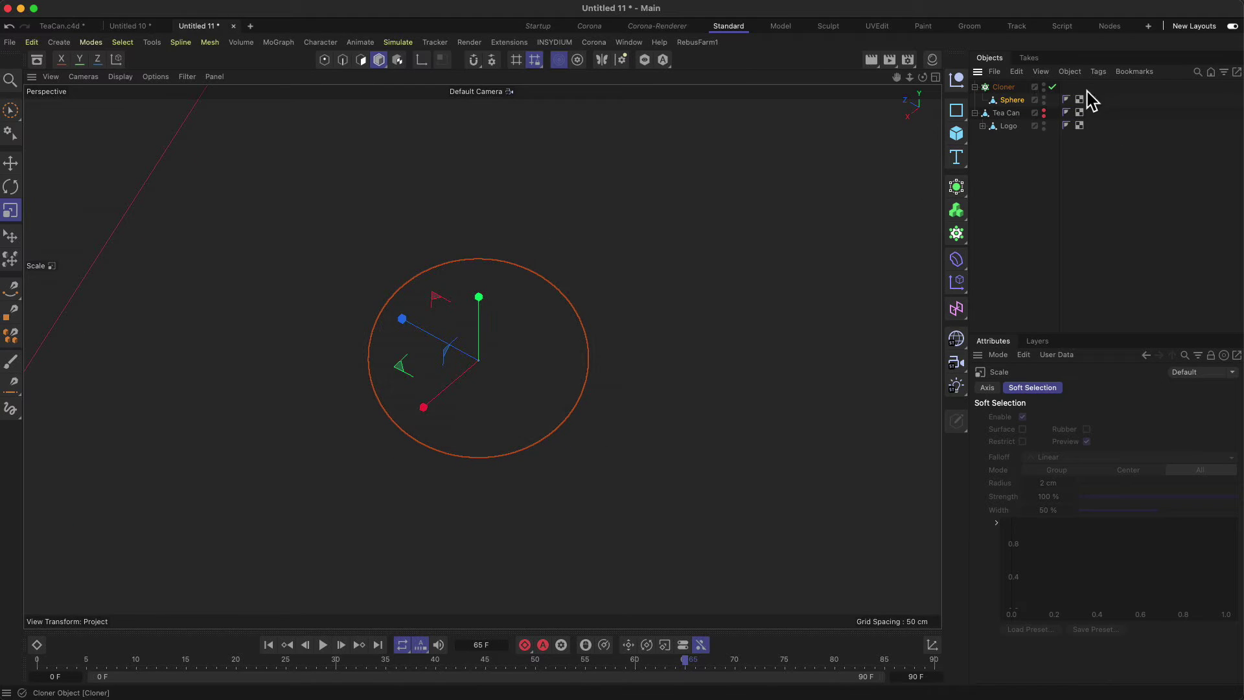
{"action": "key", "text": "s"}
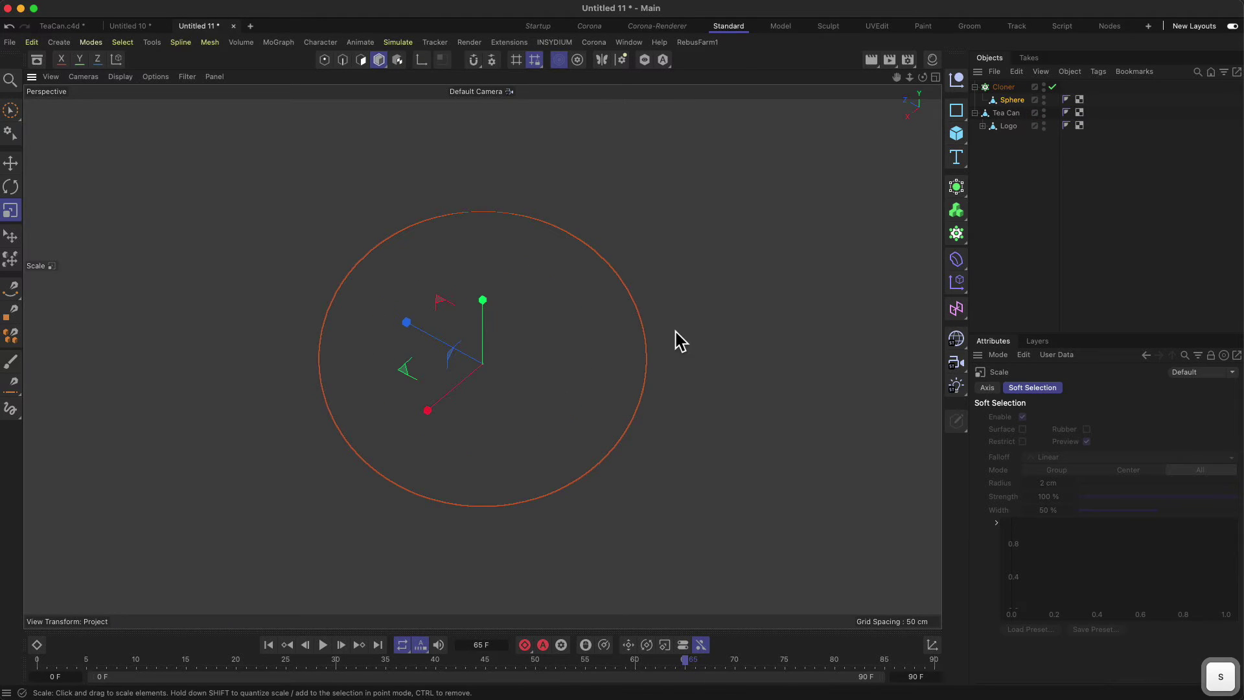
{"action": "left_click", "coordinate": [1004, 115]}
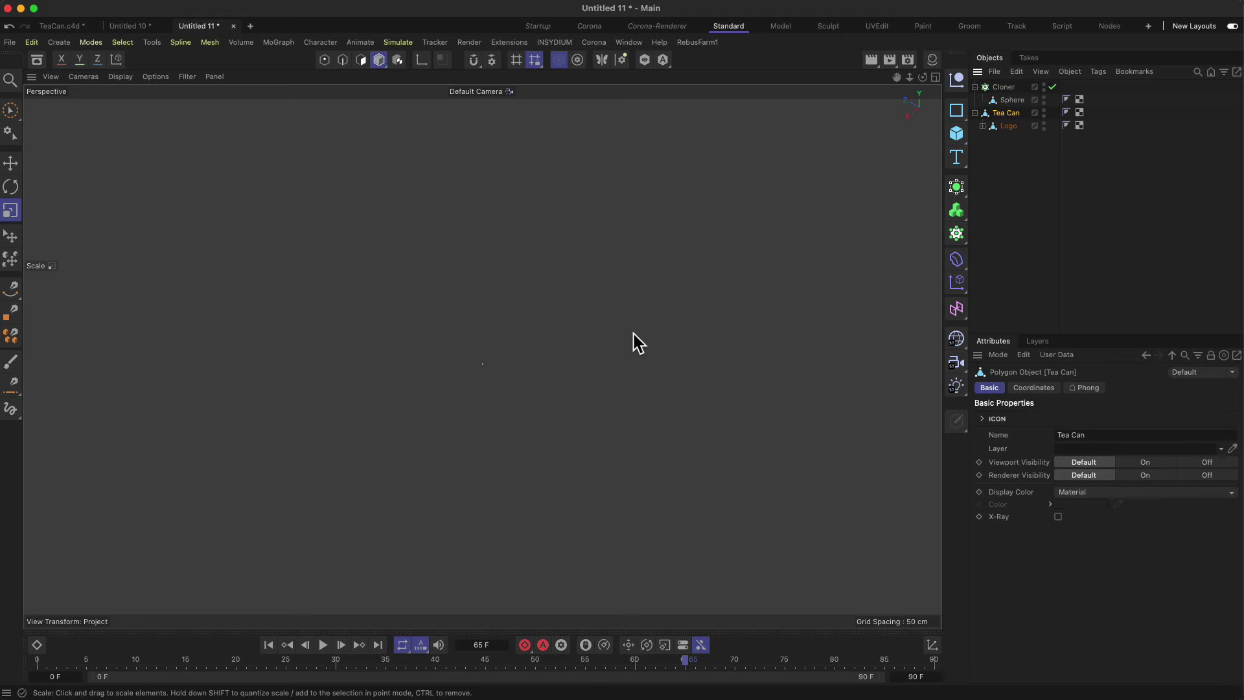
{"action": "key", "text": "s"}
{"action": "left_click_drag", "start_coordinate": [531, 481], "coordinate": [555, 429], "text": "alt"}
{"action": "key", "text": "2"}
{"action": "left_click_drag", "start_coordinate": [550, 464], "coordinate": [591, 453], "text": "alt"}
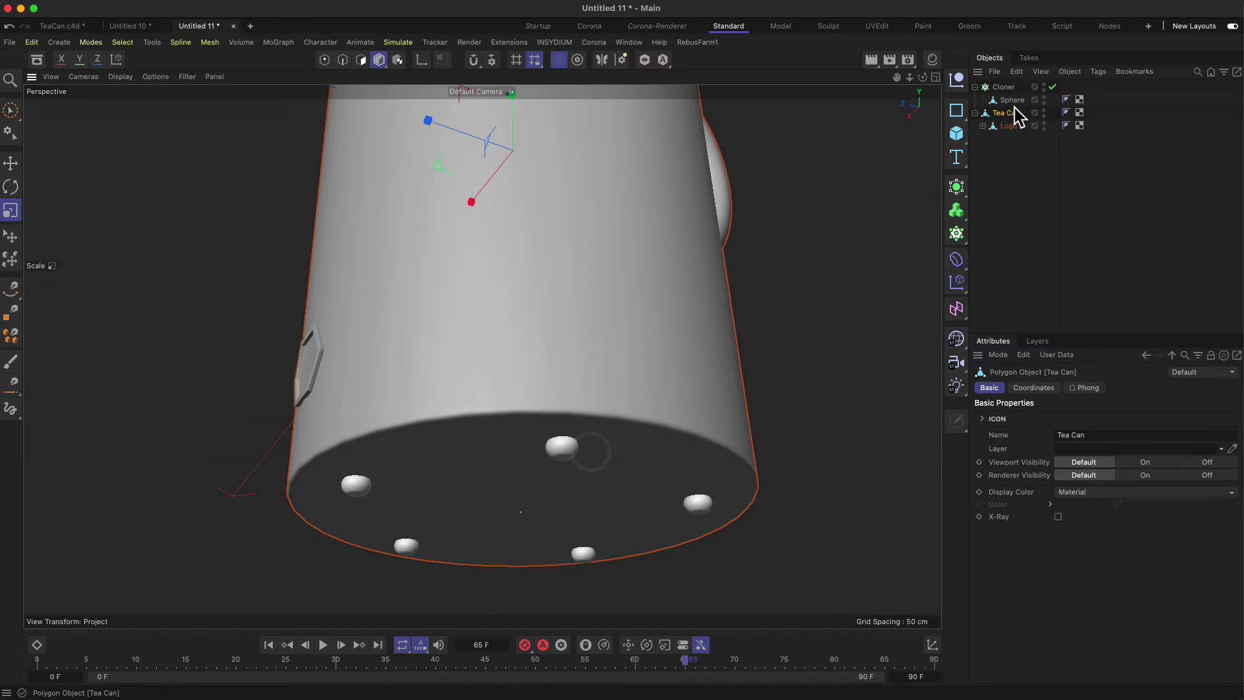
Move the Cloner up along its Y axis so the feet sink partly into the can's bottom.
{"action": "left_click", "coordinate": [1005, 88]}
{"action": "key", "text": "e"}
{"action": "left_click_drag", "start_coordinate": [518, 464], "coordinate": [519, 444]}
{"action": "mouse_move", "coordinate": [856, 397]}
{"action": "left_mouse_down", "text": "alt"}
{"action": "mouse_move", "coordinate": [646, 411]}
{"action": "mouse_move", "coordinate": [699, 435]}
{"action": "mouse_move", "coordinate": [658, 420]}
{"action": "mouse_move", "coordinate": [598, 428]}
{"action": "mouse_move", "coordinate": [573, 465]}
{"action": "mouse_move", "coordinate": [611, 444]}
{"action": "mouse_move", "coordinate": [625, 417]}
{"action": "left_mouse_up", "text": "alt"}
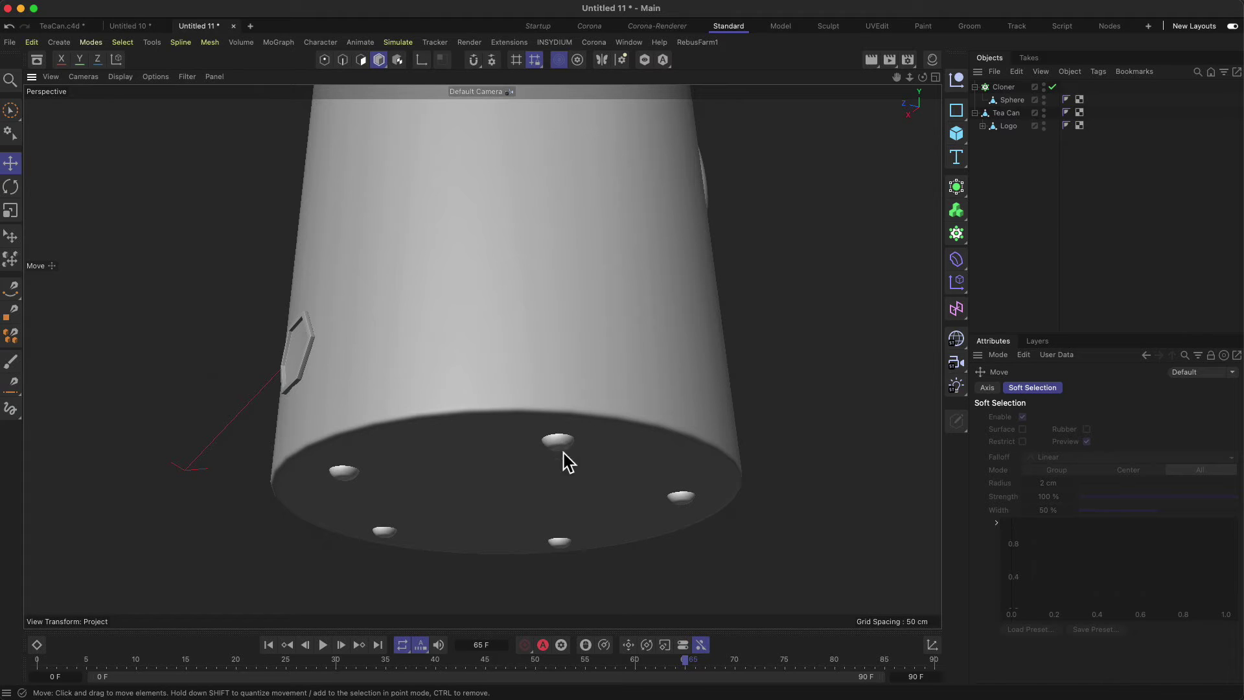
Select the cloned sphere, check the feet from a lower side angle, and disable the Cloner.
{"action": "left_click", "coordinate": [1010, 101]}
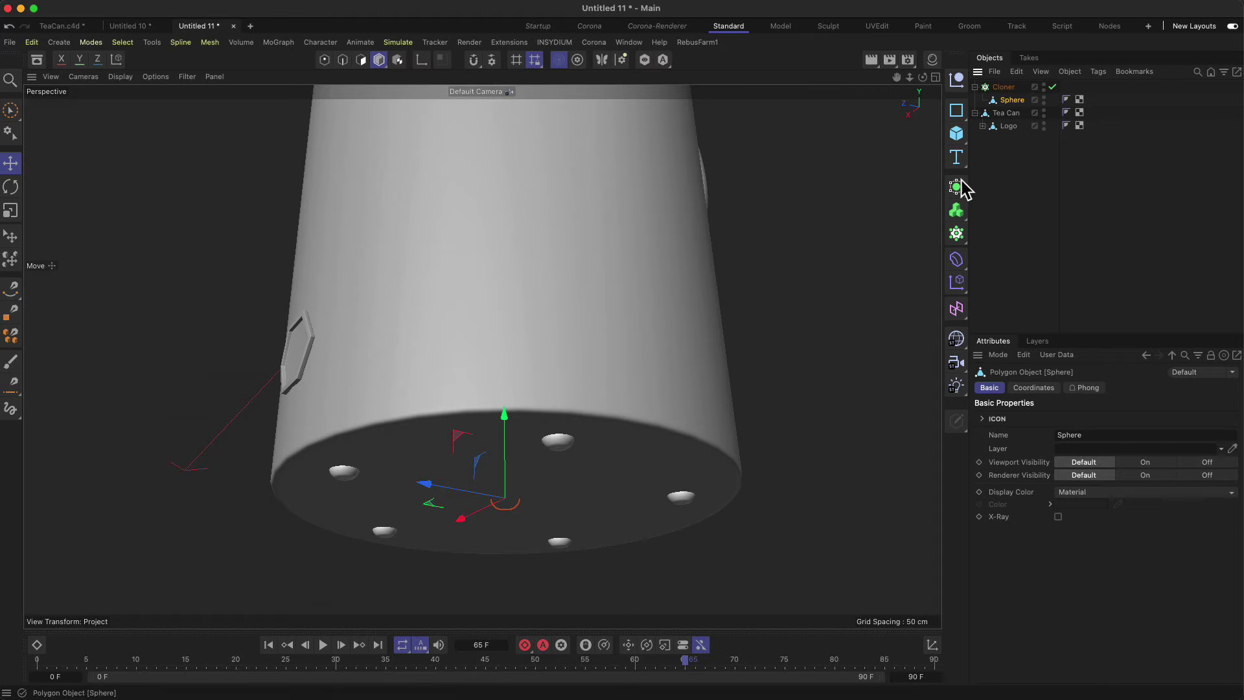
{"action": "mouse_move", "coordinate": [533, 517]}
{"action": "left_mouse_down", "text": "alt"}
{"action": "mouse_move", "coordinate": [526, 556]}
{"action": "mouse_move", "coordinate": [527, 527]}
{"action": "mouse_move", "coordinate": [541, 524]}
{"action": "left_mouse_up", "text": "alt"}
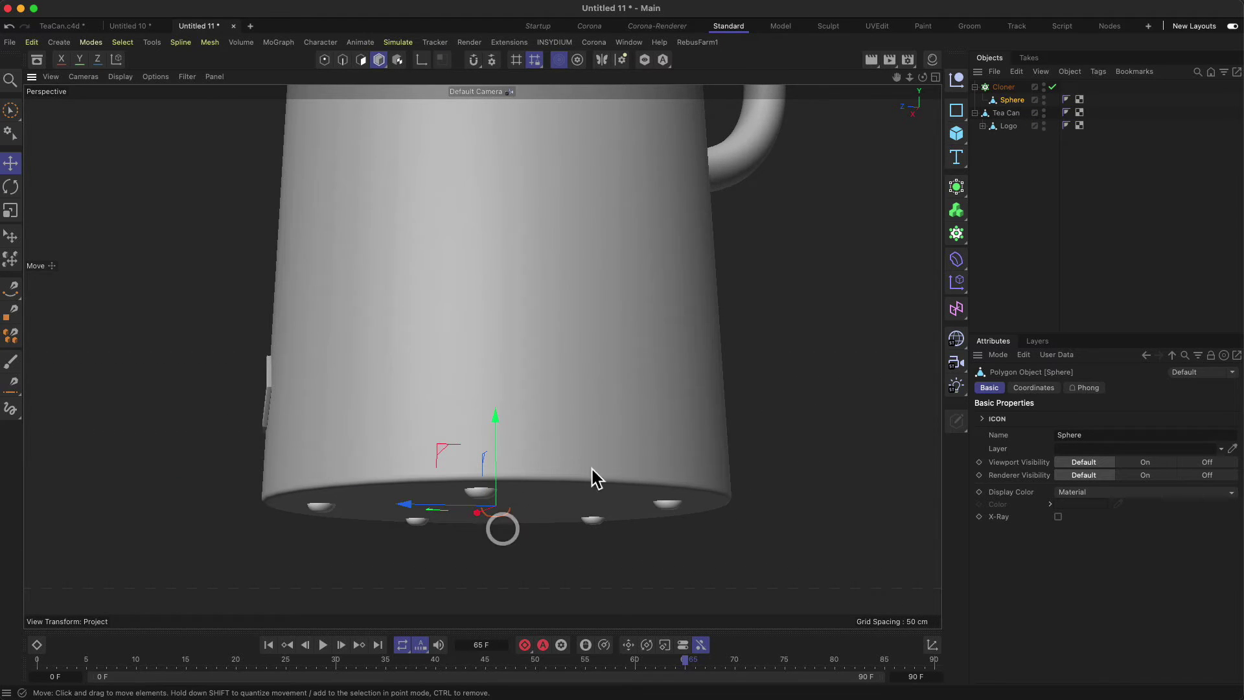
{"action": "left_click", "coordinate": [1051, 87]}
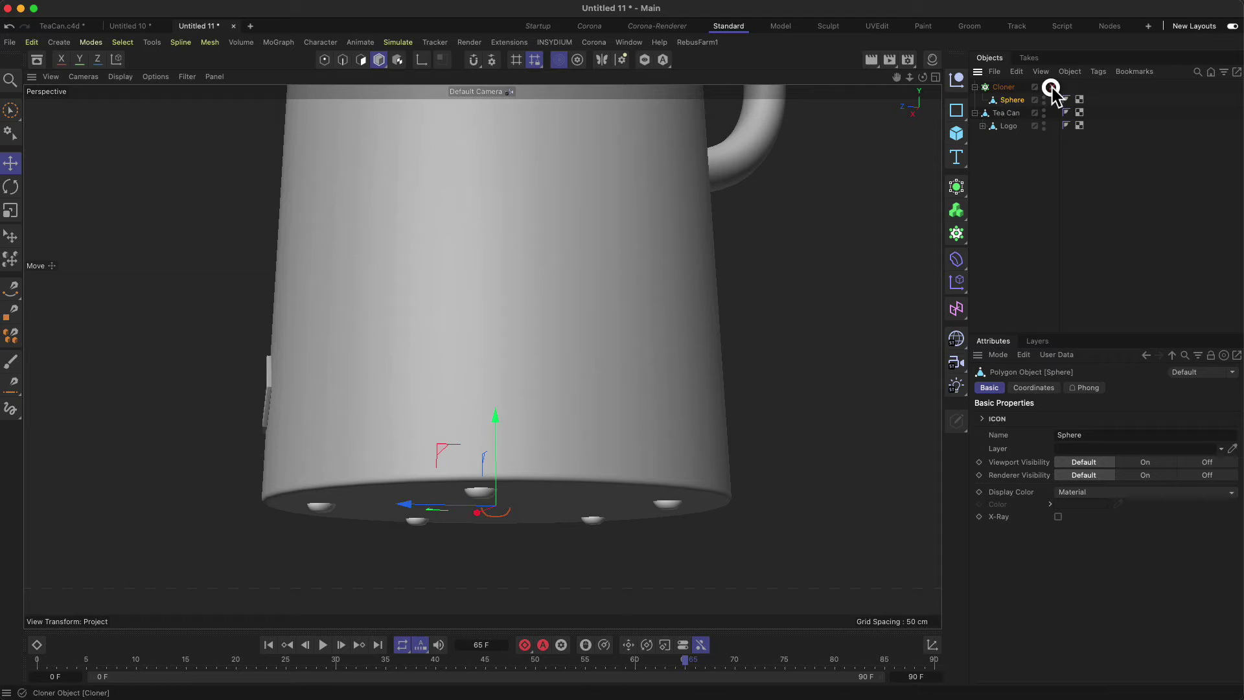
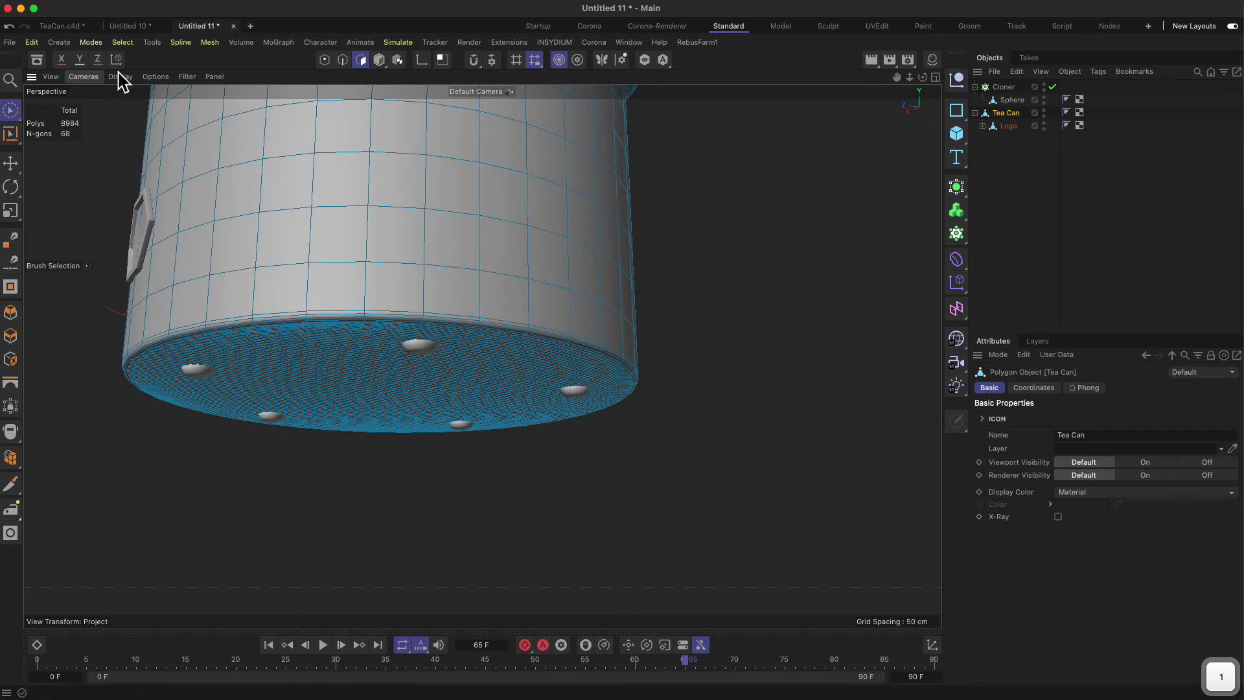
Switch to model mode, toggle the viewport's SSAO effect, and deselect the Tea Can.
{"action": "left_click", "coordinate": [379, 60]}
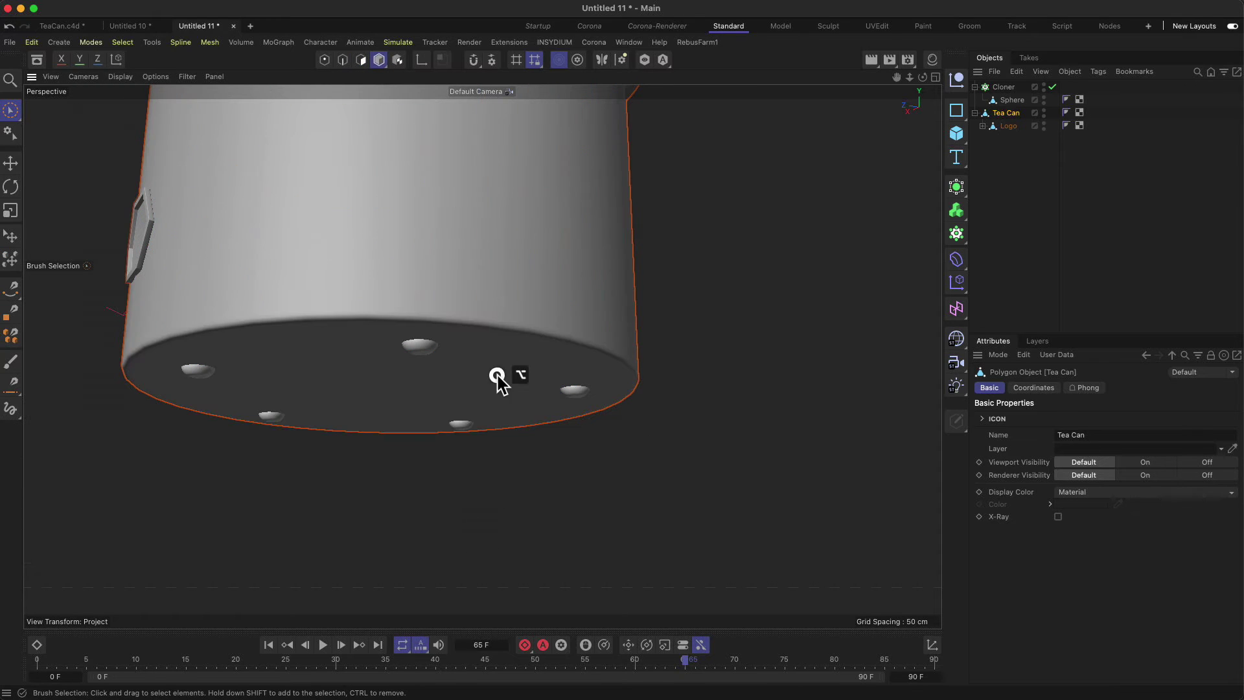
{"action": "mouse_move", "coordinate": [498, 383]}
{"action": "left_mouse_down", "text": "alt"}
{"action": "mouse_move", "coordinate": [476, 408]}
{"action": "mouse_move", "coordinate": [475, 380]}
{"action": "left_mouse_up", "text": "alt"}
{"action": "left_click", "coordinate": [156, 77]}
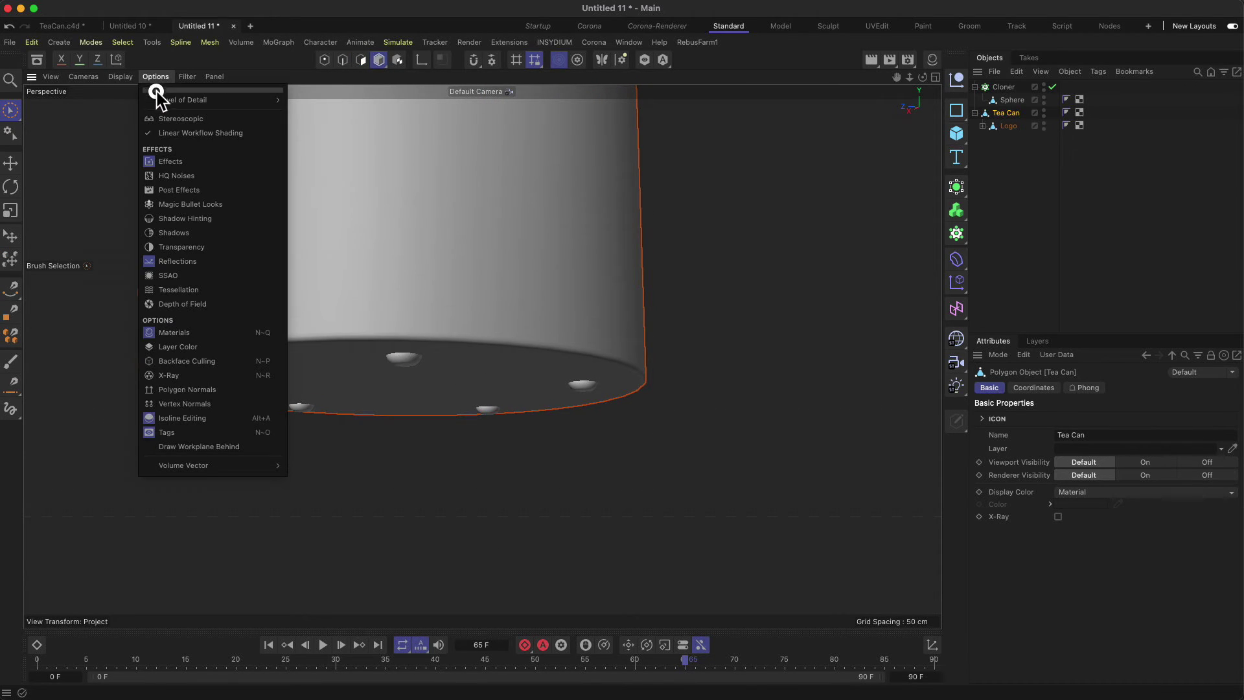
{"action": "left_click", "coordinate": [192, 278]}
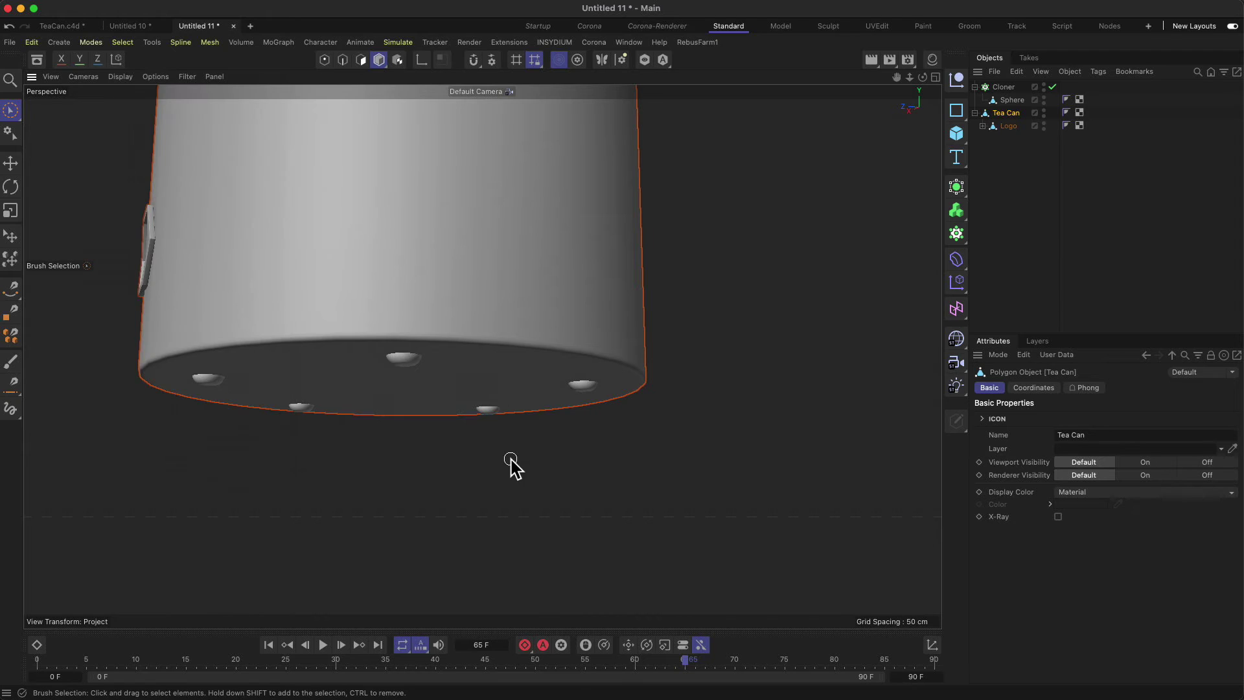
{"action": "left_click_drag", "start_coordinate": [133, 79], "coordinate": [591, 325]}
{"action": "left_click", "coordinate": [694, 278]}
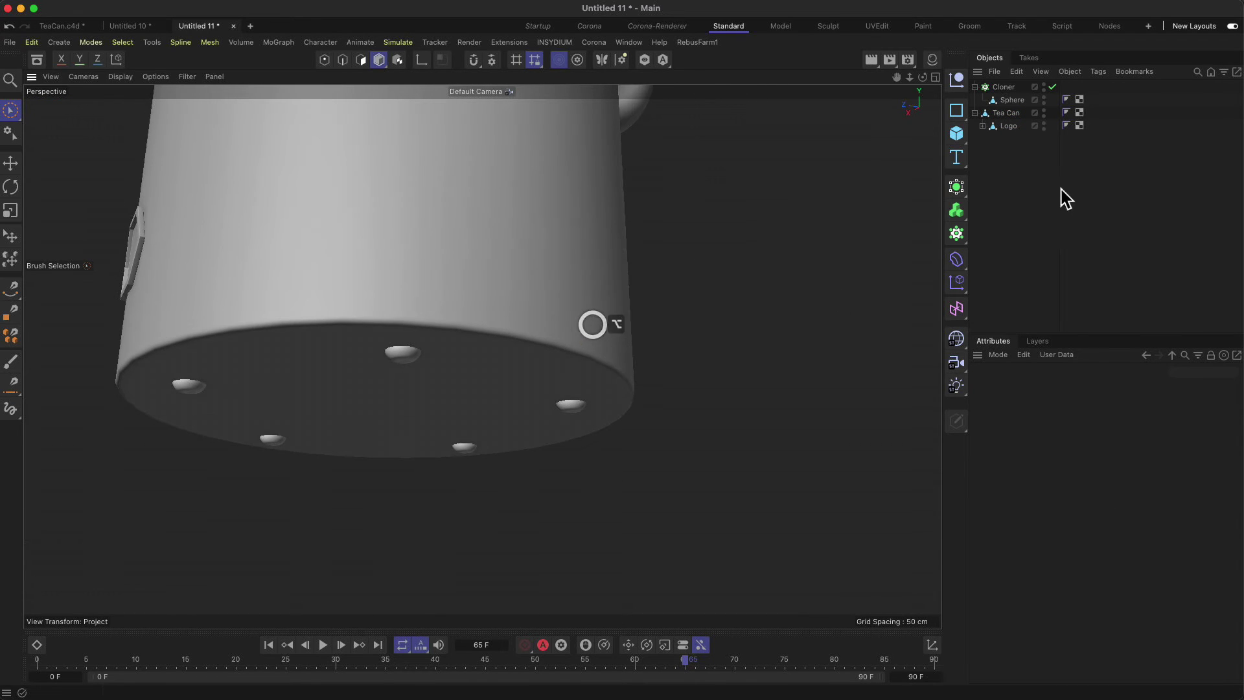
Move the Cloner slightly up along its Y axis so the feet sit deeper in the can's bottom.
{"action": "left_click", "coordinate": [1004, 87]}
{"action": "left_click_drag", "start_coordinate": [389, 328], "coordinate": [388, 320]}
{"action": "left_click", "coordinate": [866, 386]}
{"action": "left_click_drag", "start_coordinate": [386, 371], "coordinate": [544, 253], "text": "alt"}
{"action": "key", "text": "2"}
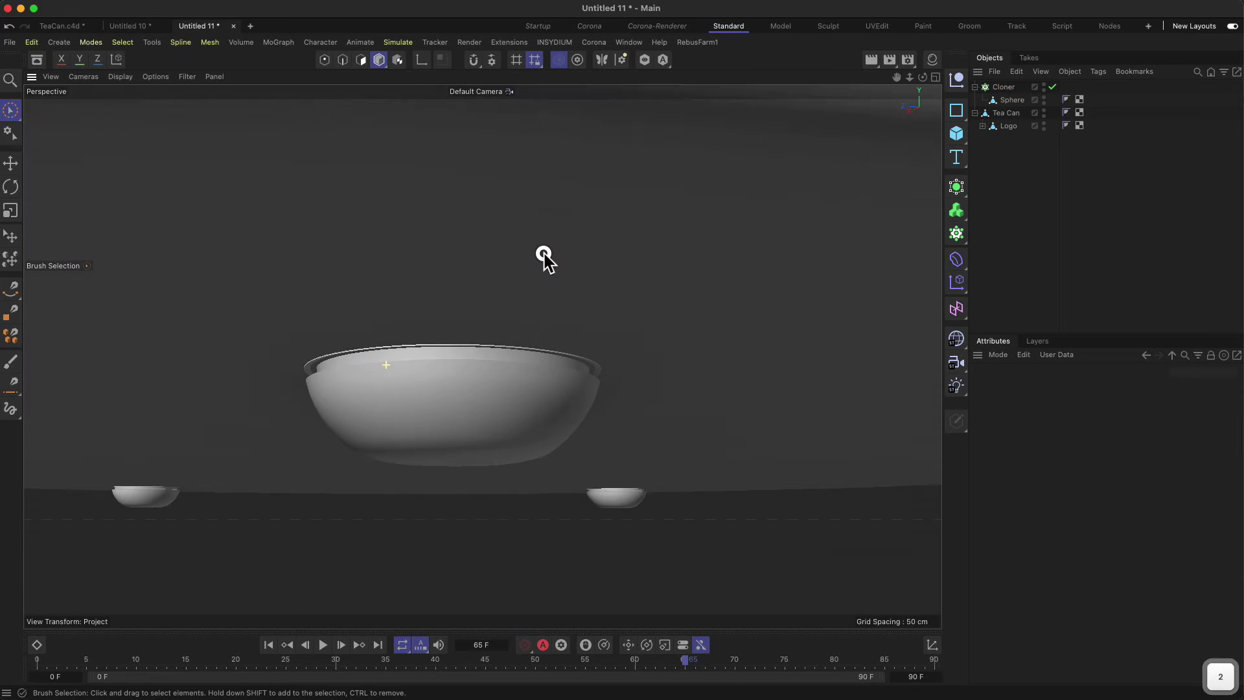
Try raising the Cloner a little more along Y and check how the feet meet the can's underside.
{"action": "left_click", "coordinate": [997, 87]}
{"action": "left_click", "coordinate": [1016, 102]}
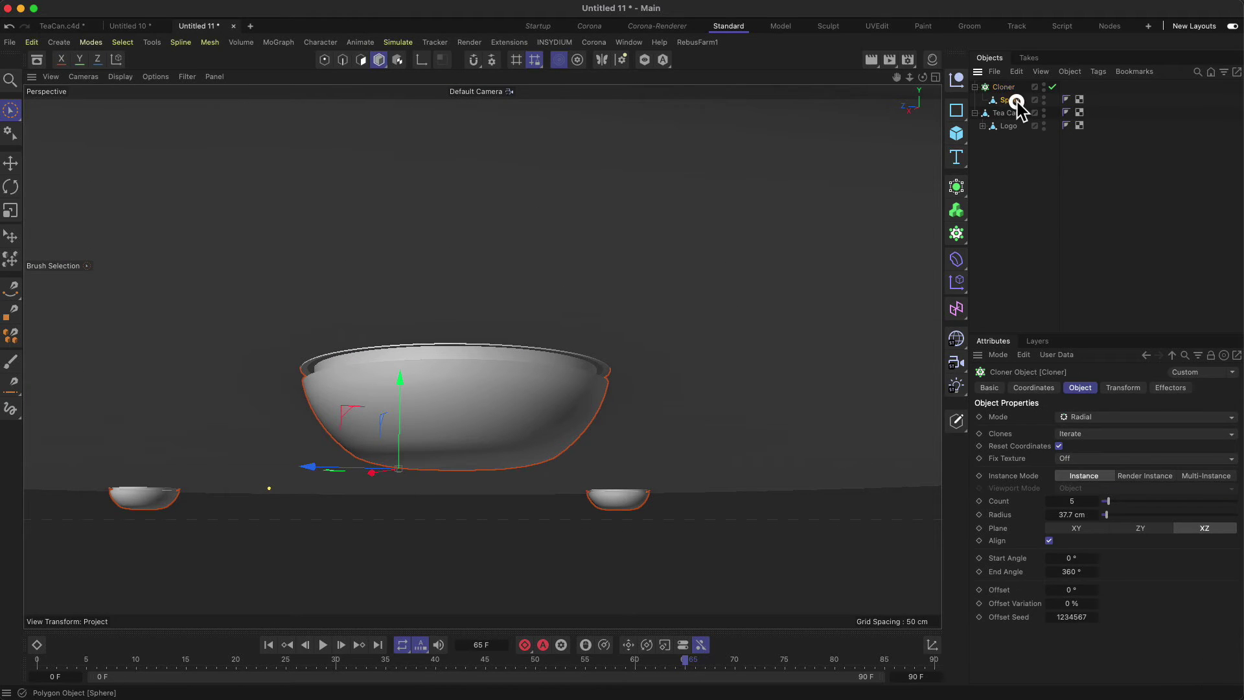
{"action": "left_click", "coordinate": [997, 90]}
{"action": "left_click_drag", "start_coordinate": [403, 382], "coordinate": [403, 379]}
{"action": "left_click_drag", "start_coordinate": [563, 361], "coordinate": [450, 350], "text": "alt"}
{"action": "left_click_drag", "start_coordinate": [295, 357], "coordinate": [322, 364], "text": "alt"}
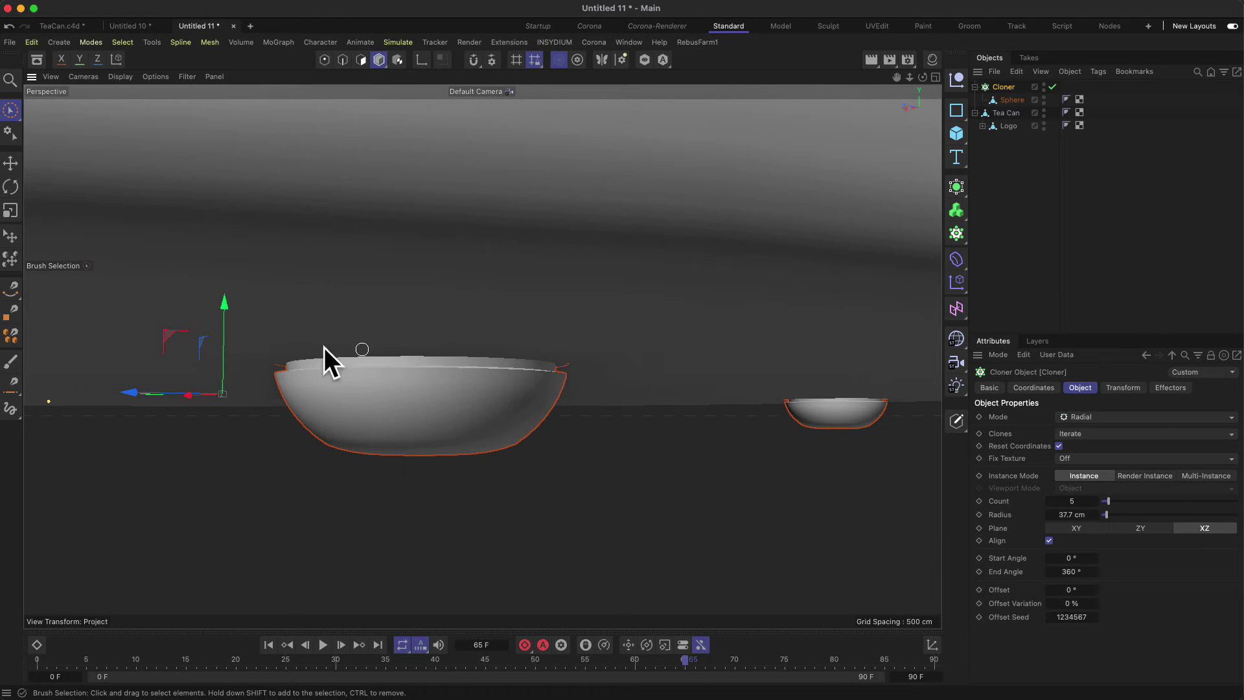
{"action": "key", "text": "2"}
{"action": "key", "text": "2"}
{"action": "left_click_drag", "start_coordinate": [505, 361], "coordinate": [472, 570]}
{"action": "left_click", "coordinate": [473, 570]}
{"action": "key", "text": "1"}
{"action": "left_click_drag", "start_coordinate": [502, 482], "coordinate": [499, 510]}
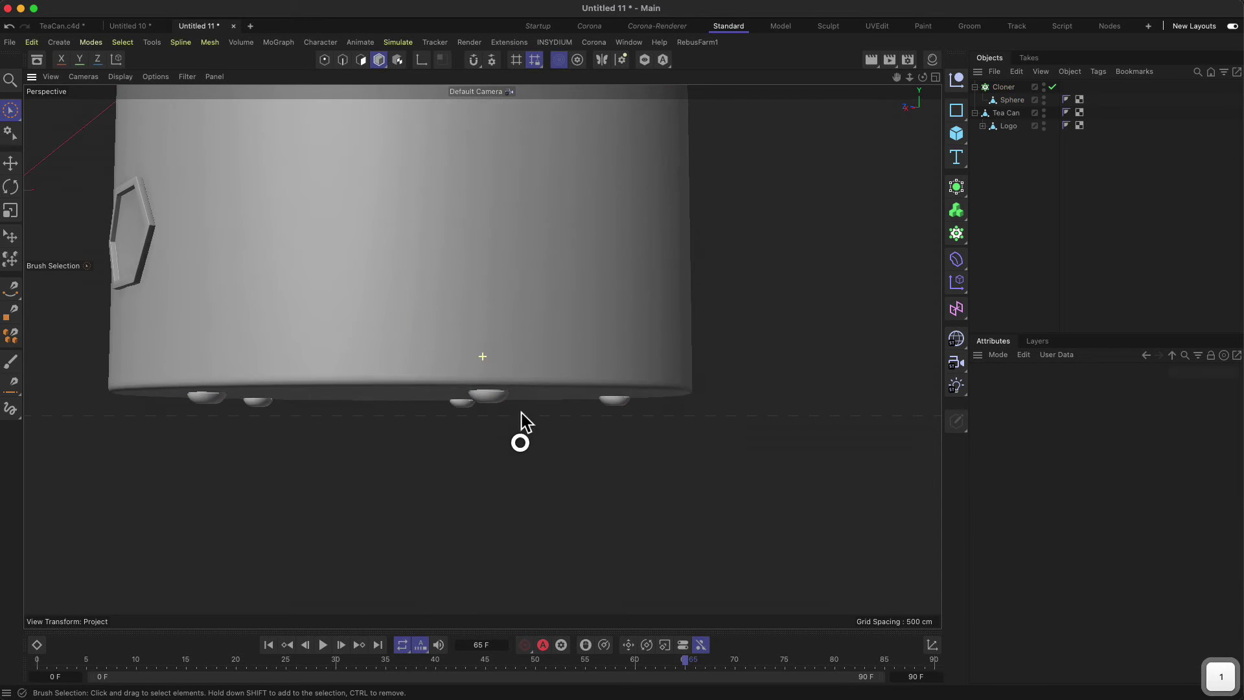
{"action": "left_click_drag", "start_coordinate": [525, 400], "coordinate": [474, 368], "text": "alt"}
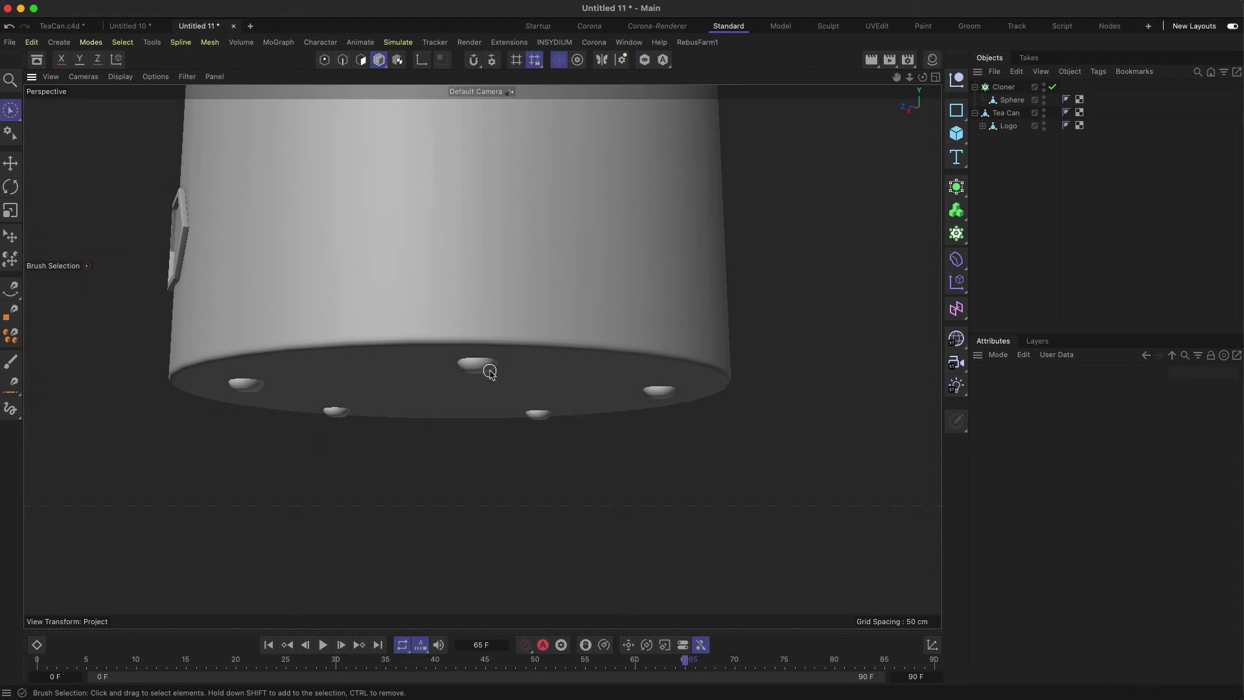
Undo the last upward move of the Cloner.
{"action": "key", "text": "super+z"}
{"action": "key", "text": "super+z"}
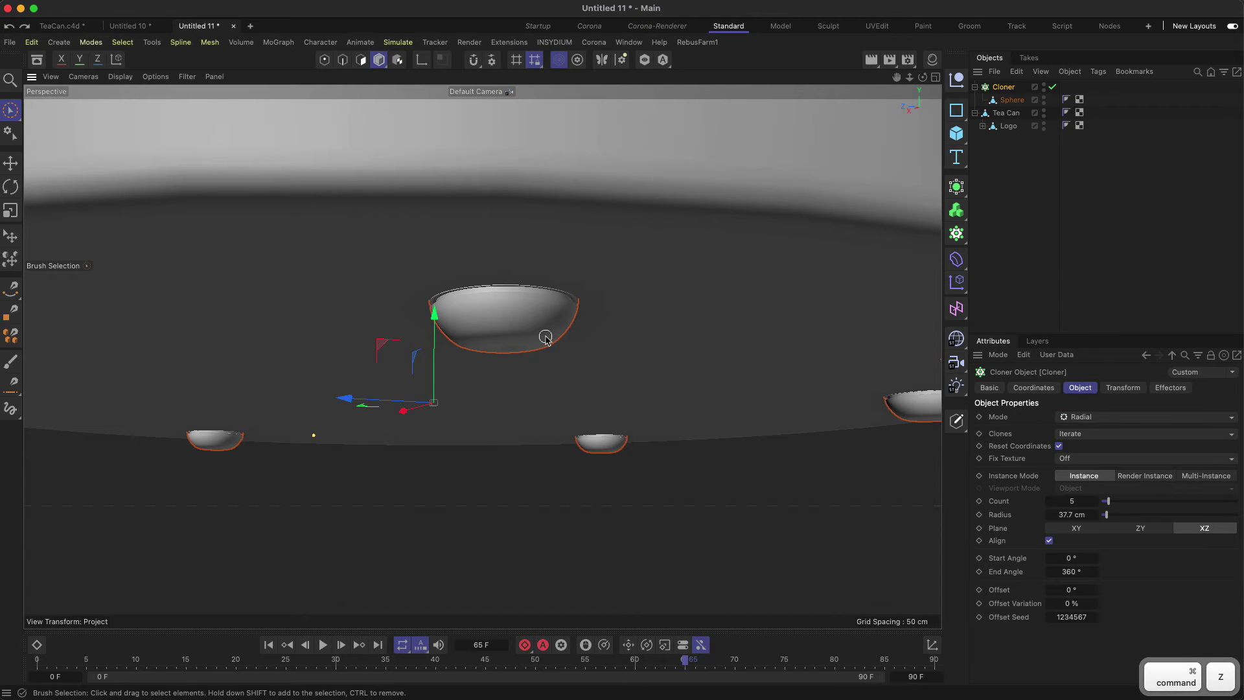
{"action": "key", "text": "super+z"}
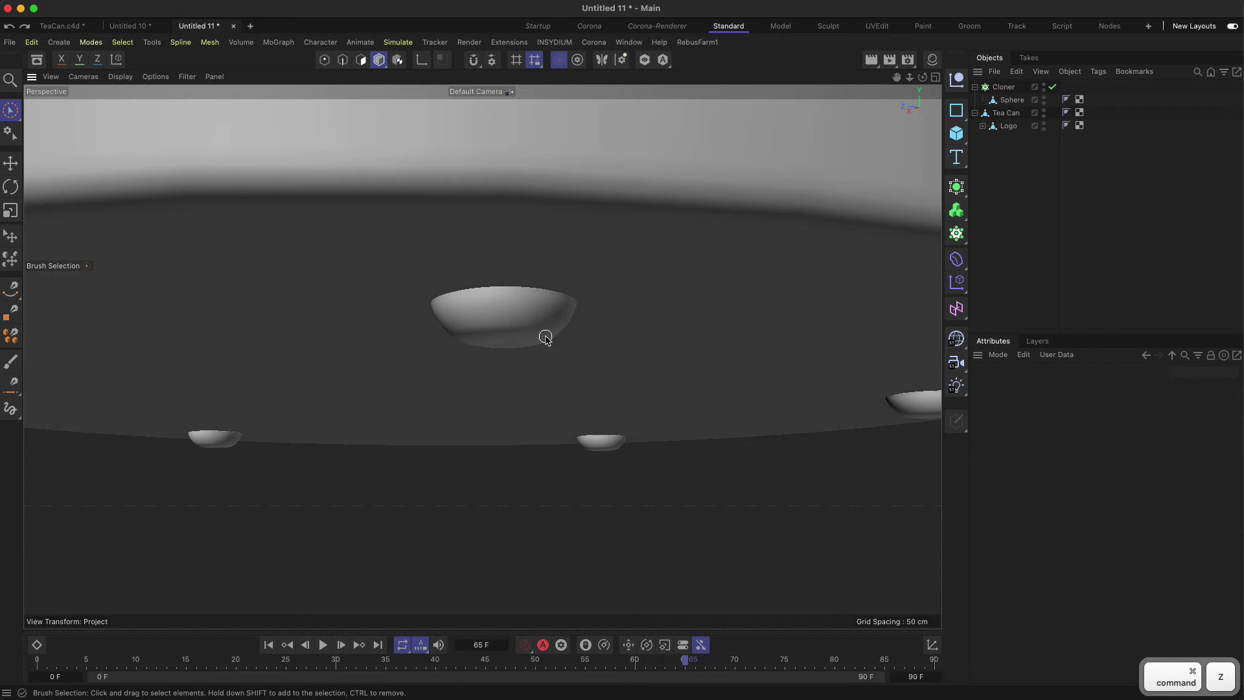
Add a Collision deformer and make it a child of the Tea Can.
{"action": "left_click", "coordinate": [1009, 91]}
{"action": "key", "text": "1"}
{"action": "right_click_drag", "start_coordinate": [586, 382], "coordinate": [571, 511]}
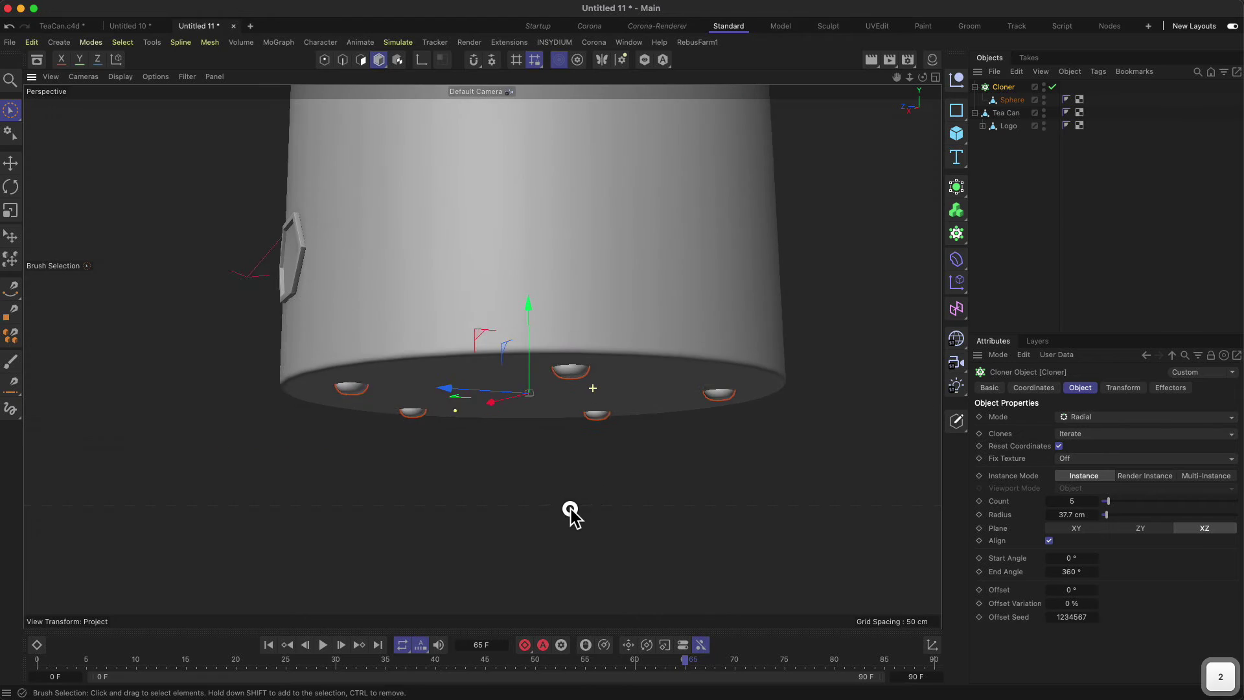
{"action": "left_click_drag", "start_coordinate": [616, 382], "coordinate": [630, 336]}
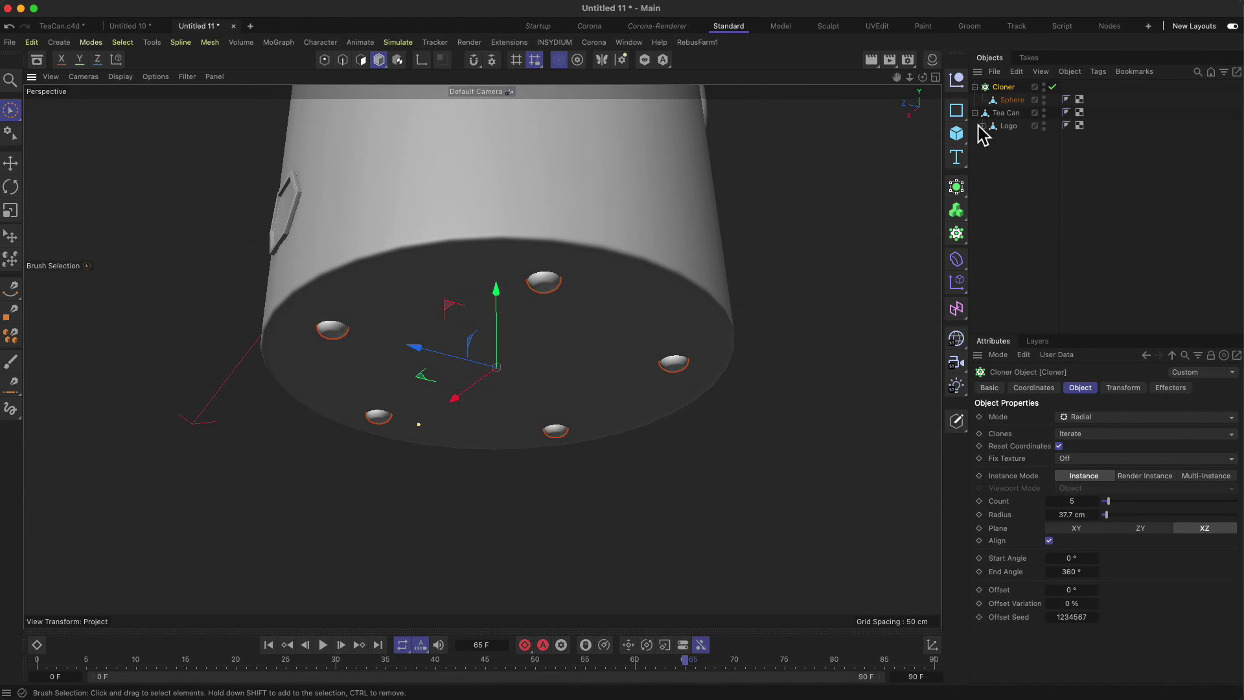
{"action": "left_click", "coordinate": [956, 259]}
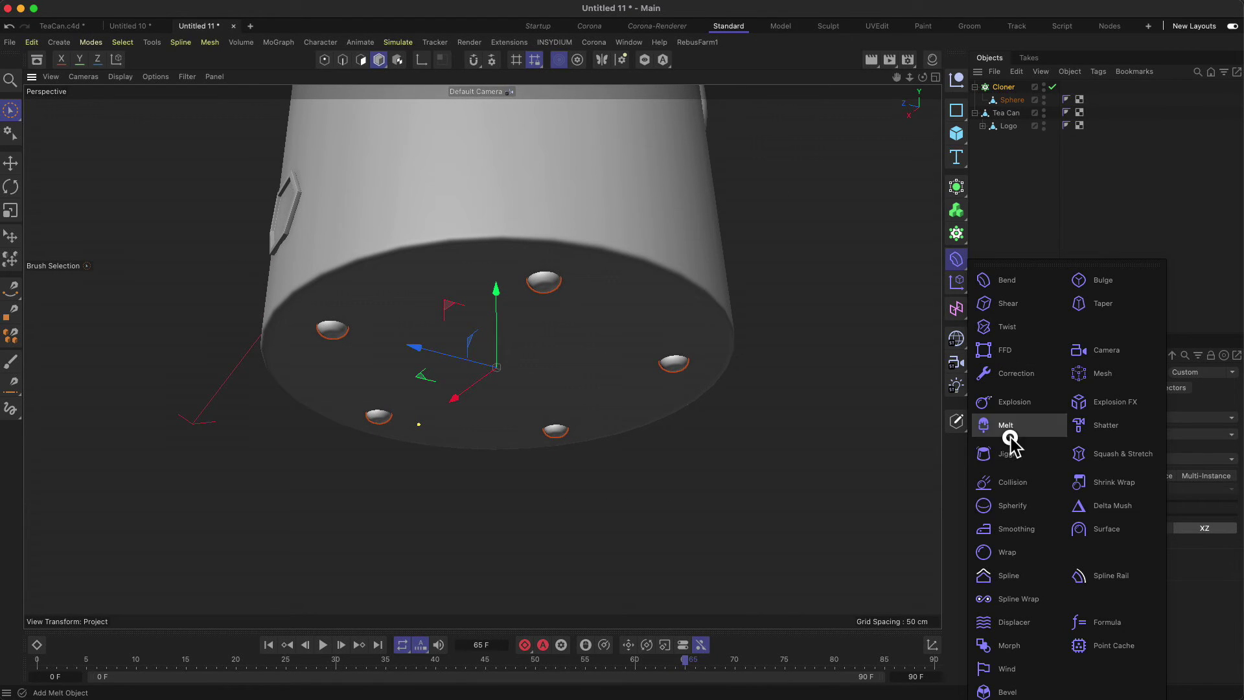
{"action": "left_click", "coordinate": [1015, 483]}
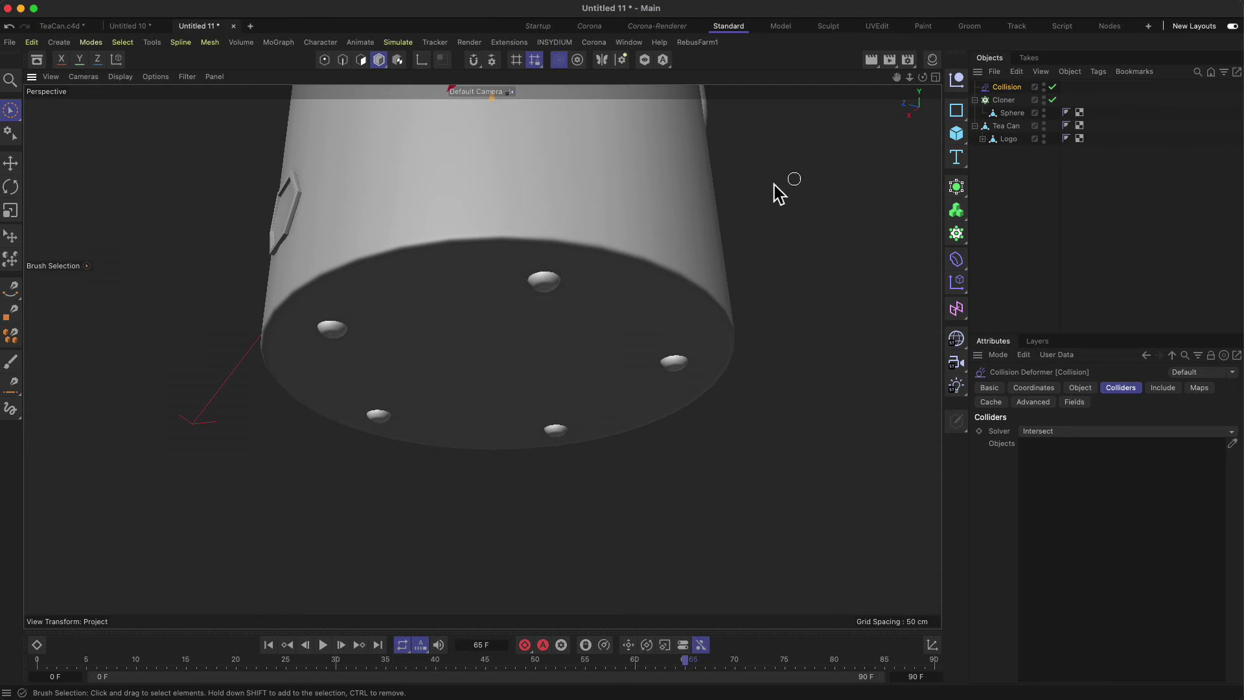
{"action": "left_click_drag", "start_coordinate": [1014, 86], "coordinate": [1015, 133]}
Add the Cloner to the Collision deformer's collider objects and inspect the deformed underside of the can.
{"action": "left_click", "coordinate": [1007, 114]}
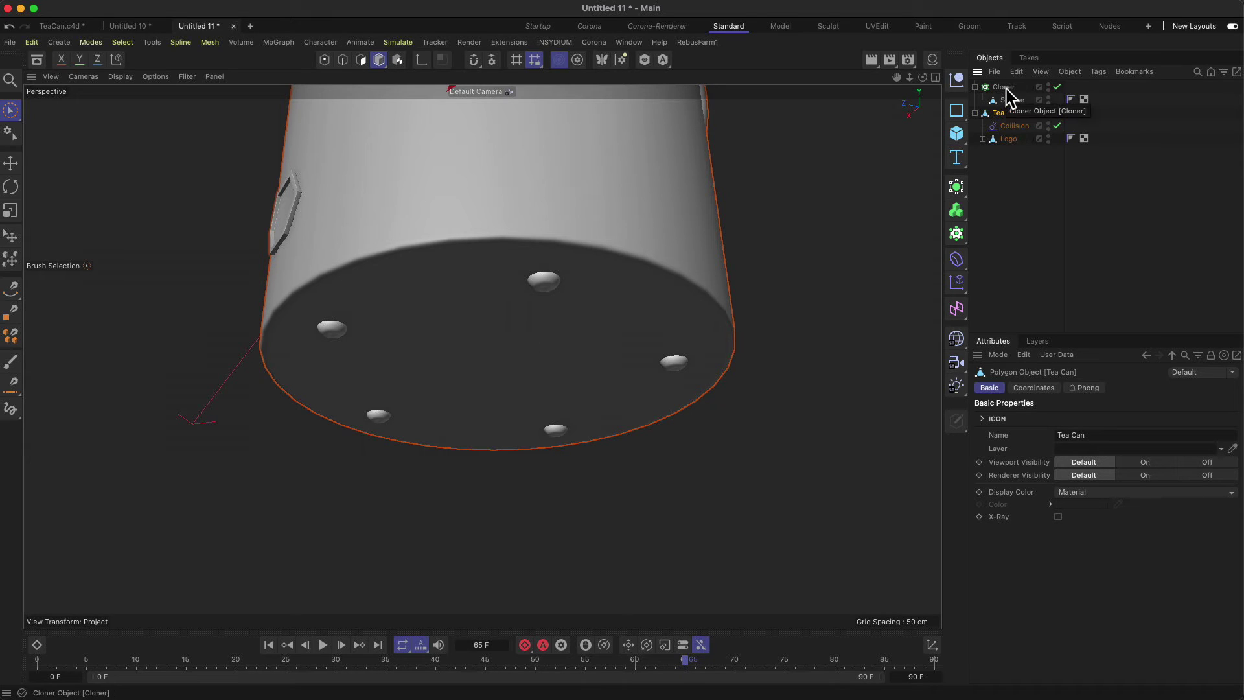
{"action": "left_click", "coordinate": [1016, 127]}
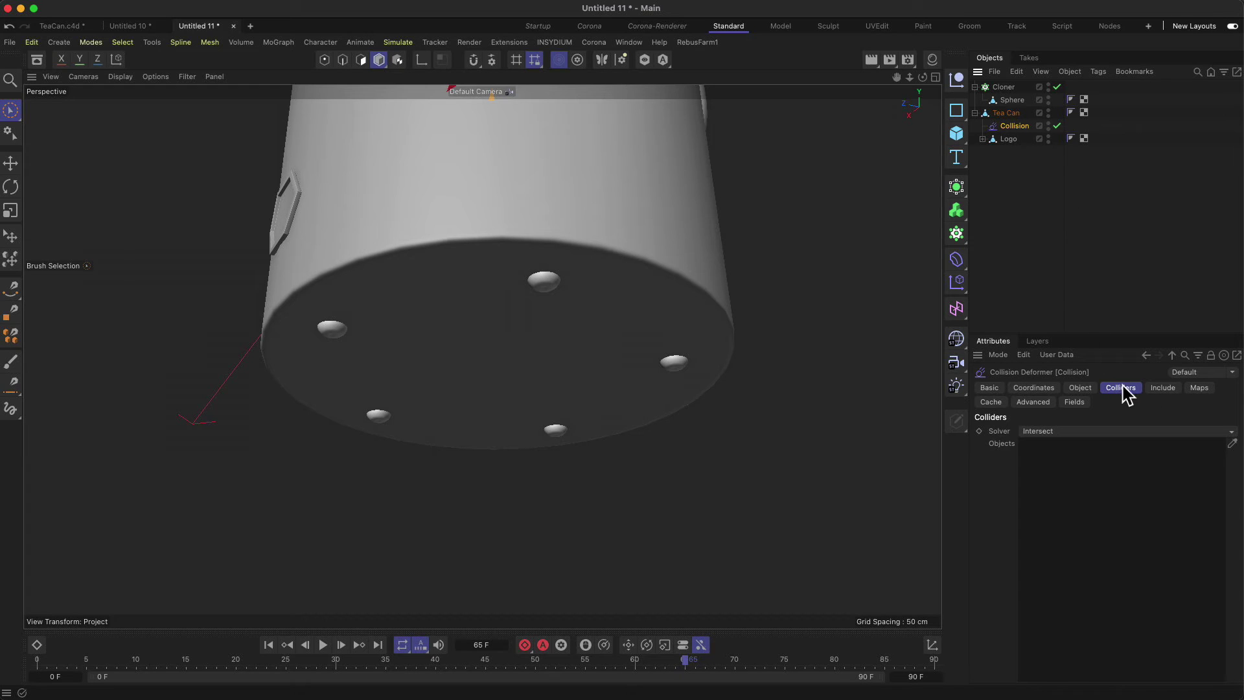
{"action": "left_click_drag", "start_coordinate": [1006, 87], "coordinate": [1080, 473]}
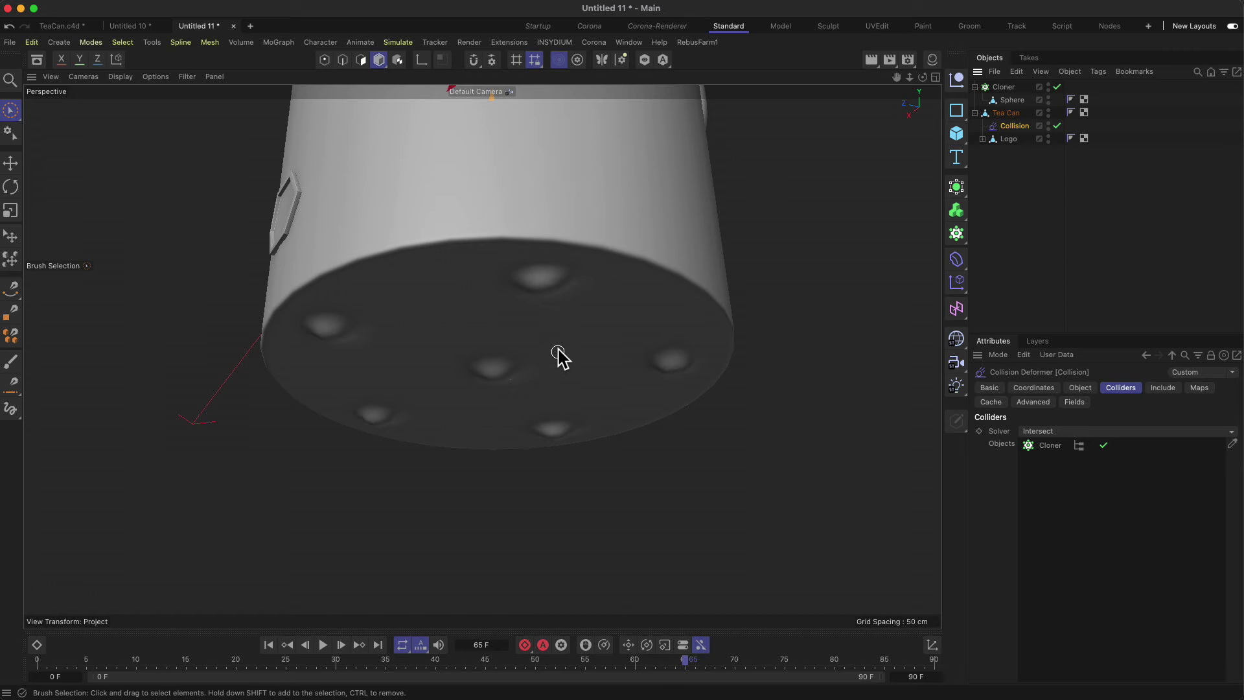
{"action": "left_click_drag", "start_coordinate": [558, 355], "coordinate": [567, 304], "text": "alt"}
{"action": "key", "text": "2"}
{"action": "left_click_drag", "start_coordinate": [570, 251], "coordinate": [527, 305]}
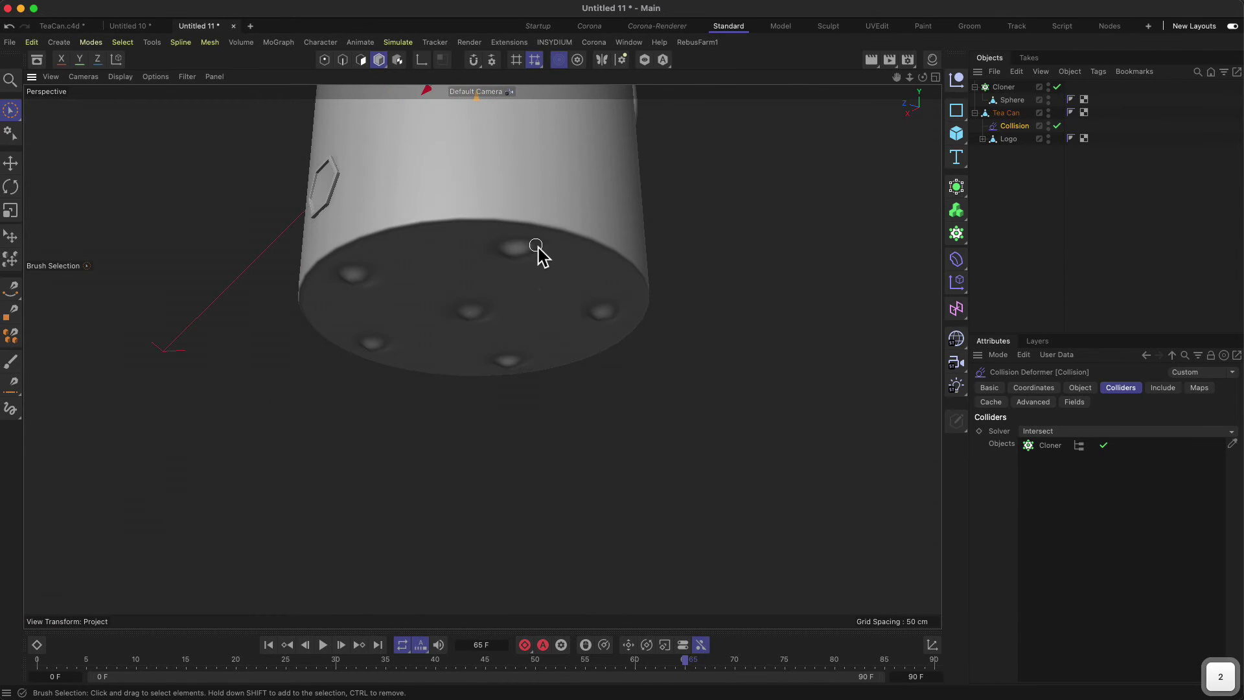
{"action": "mouse_move", "coordinate": [530, 255]}
{"action": "left_mouse_down", "text": "alt"}
{"action": "mouse_move", "coordinate": [530, 319]}
{"action": "mouse_move", "coordinate": [536, 266]}
{"action": "mouse_move", "coordinate": [585, 186]}
{"action": "mouse_move", "coordinate": [500, 250]}
{"action": "mouse_move", "coordinate": [525, 391]}
{"action": "mouse_move", "coordinate": [546, 267]}
{"action": "left_mouse_up", "text": "alt"}
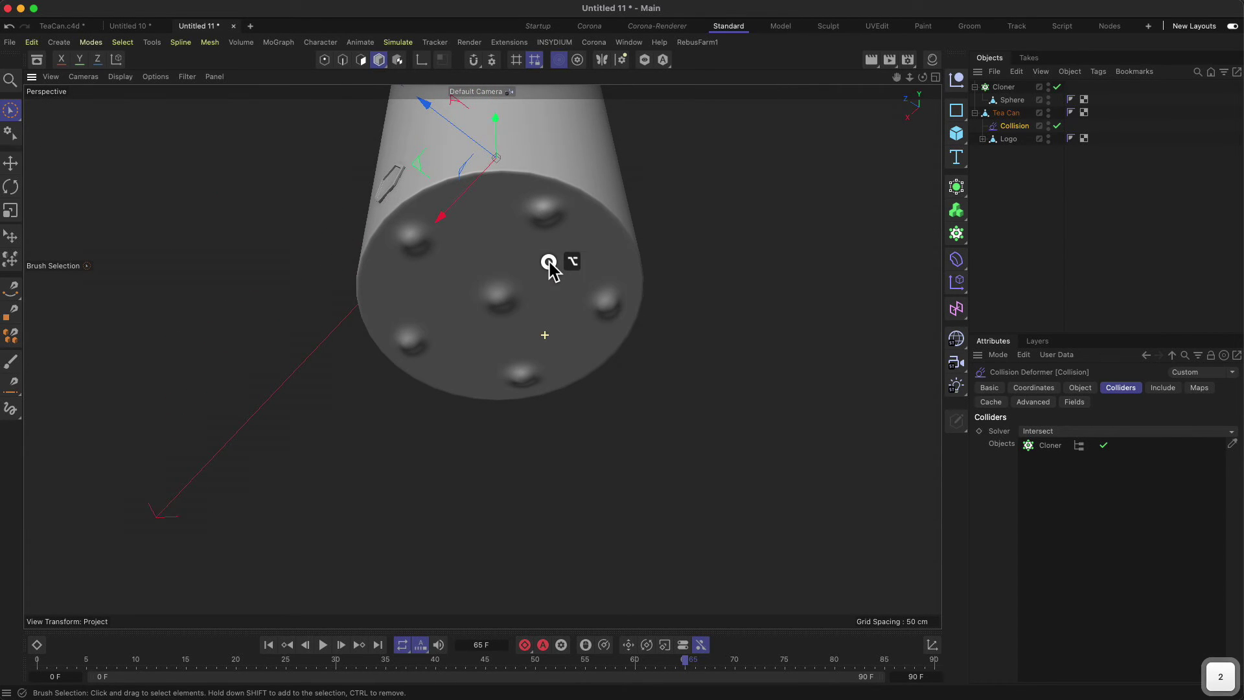
Show the Tea Can in polygon mode and examine the mesh grid of its bottom cap.
{"action": "left_click", "coordinate": [1012, 112]}
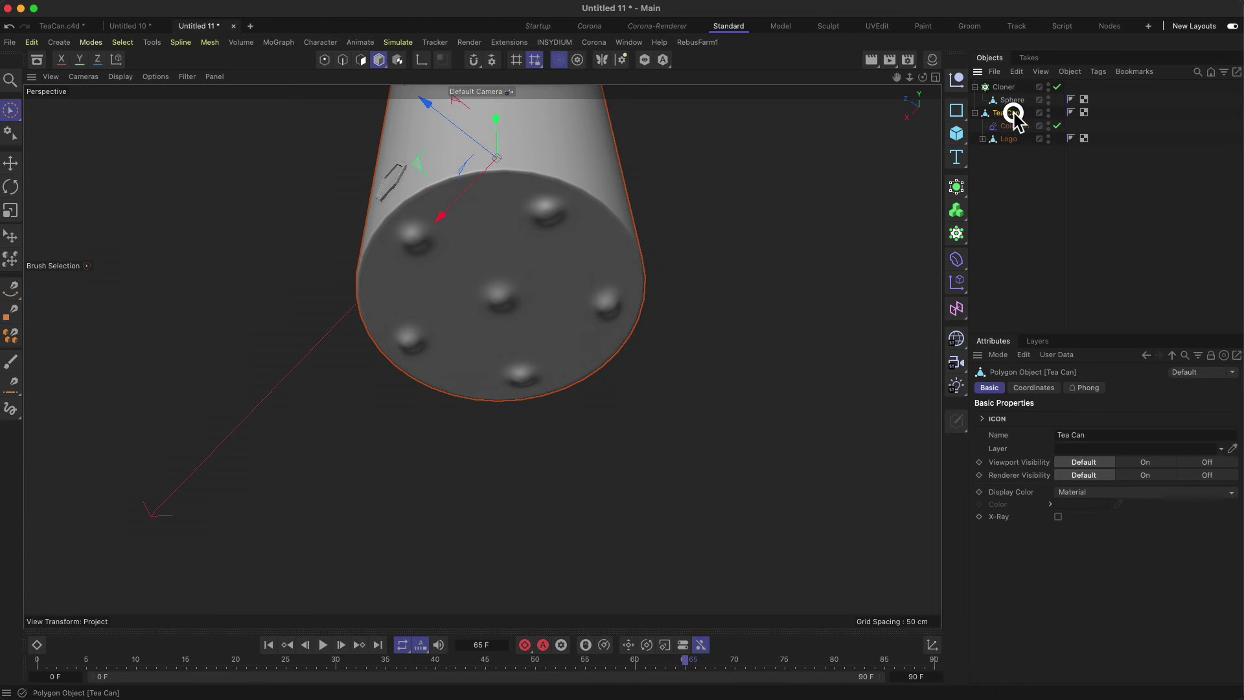
{"action": "left_click", "coordinate": [363, 60]}
{"action": "scroll", "coordinate": [538, 295], "scroll_direction": "up", "scroll_amount": 3}
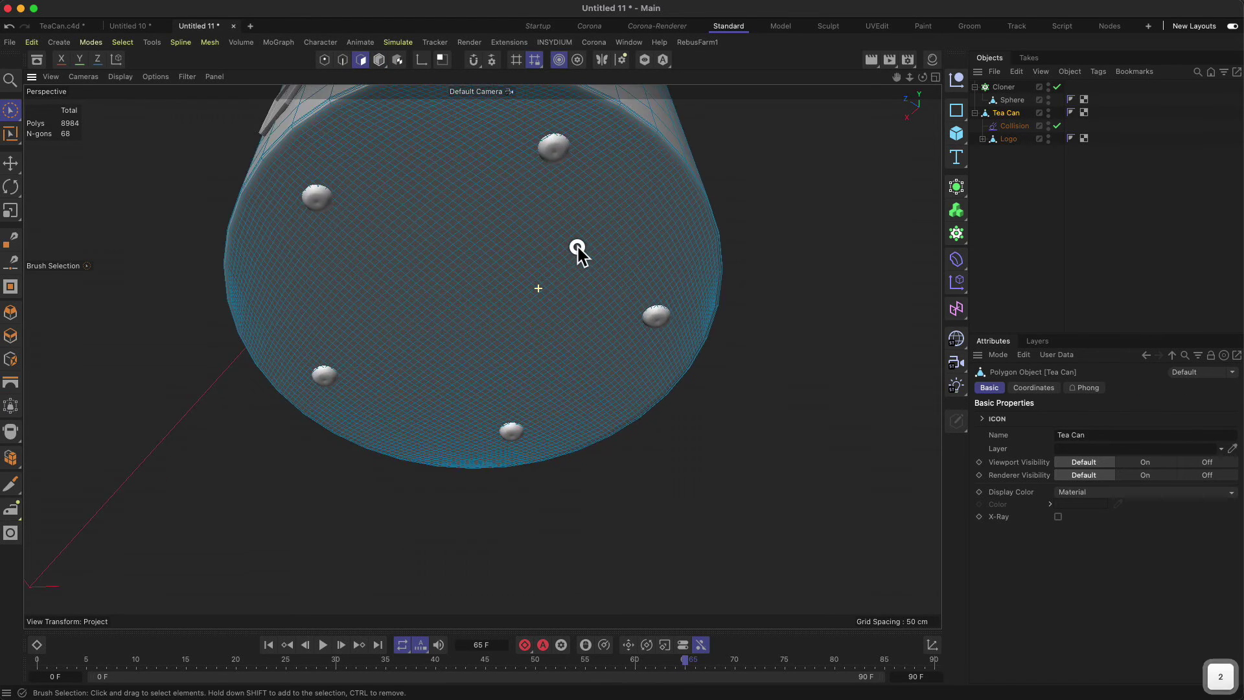
{"action": "left_click_drag", "start_coordinate": [612, 237], "coordinate": [603, 353]}
{"action": "key", "text": "2"}
{"action": "left_click_drag", "start_coordinate": [464, 244], "coordinate": [500, 232]}
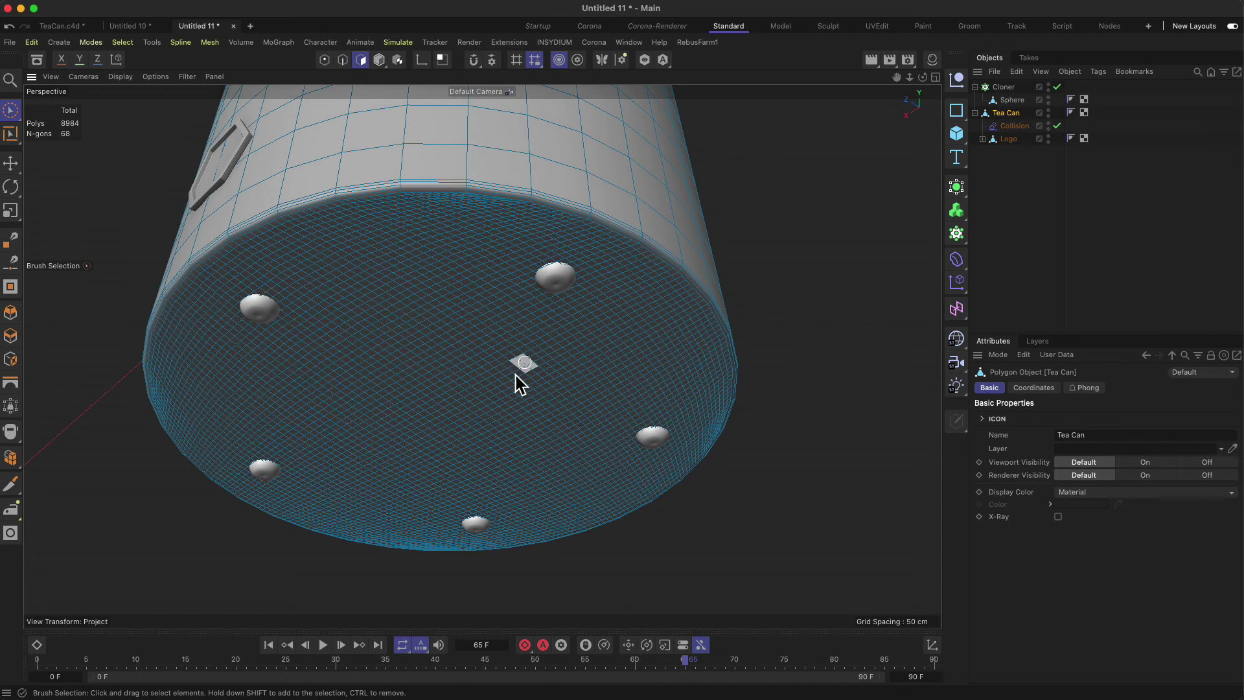
{"action": "left_click", "coordinate": [1073, 186]}
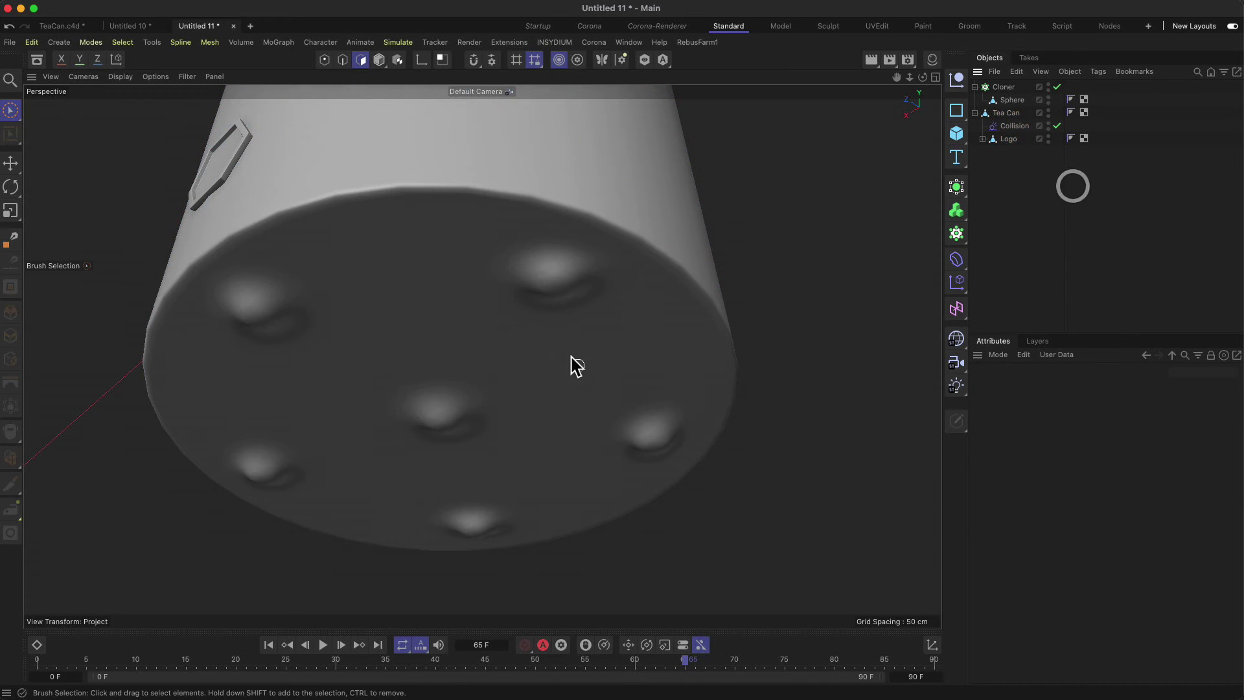
Select all polygons of the Tea Can's bottom cap with Phong Break Selection and delete them.
{"action": "left_click", "coordinate": [1010, 113]}
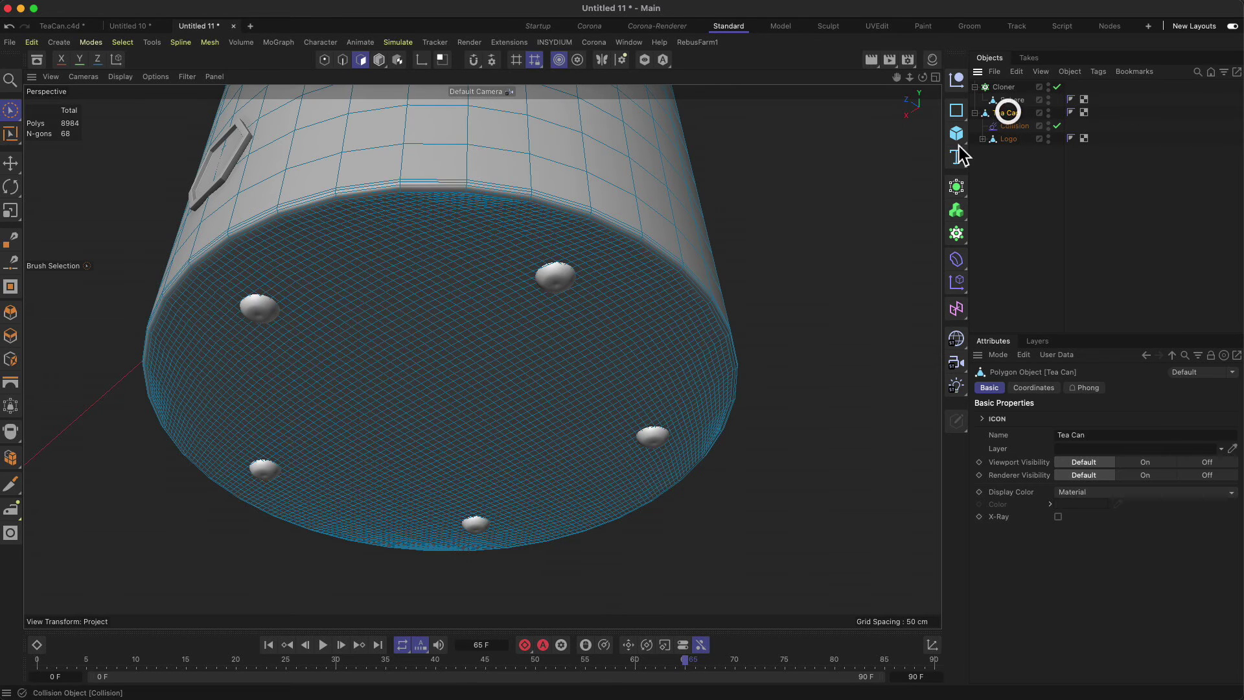
{"action": "left_click", "coordinate": [11, 133]}
{"action": "left_click", "coordinate": [56, 227]}
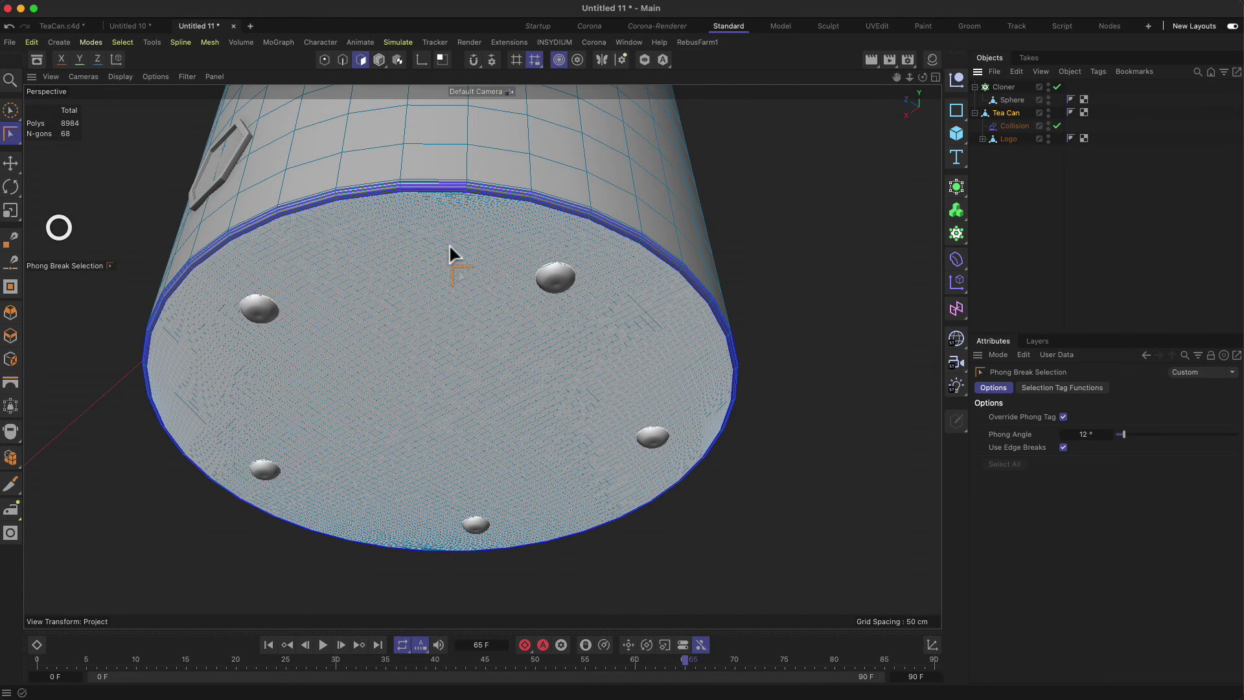
{"action": "left_click", "coordinate": [495, 244]}
{"action": "key", "text": "2"}
{"action": "left_click_drag", "start_coordinate": [456, 242], "coordinate": [521, 220]}
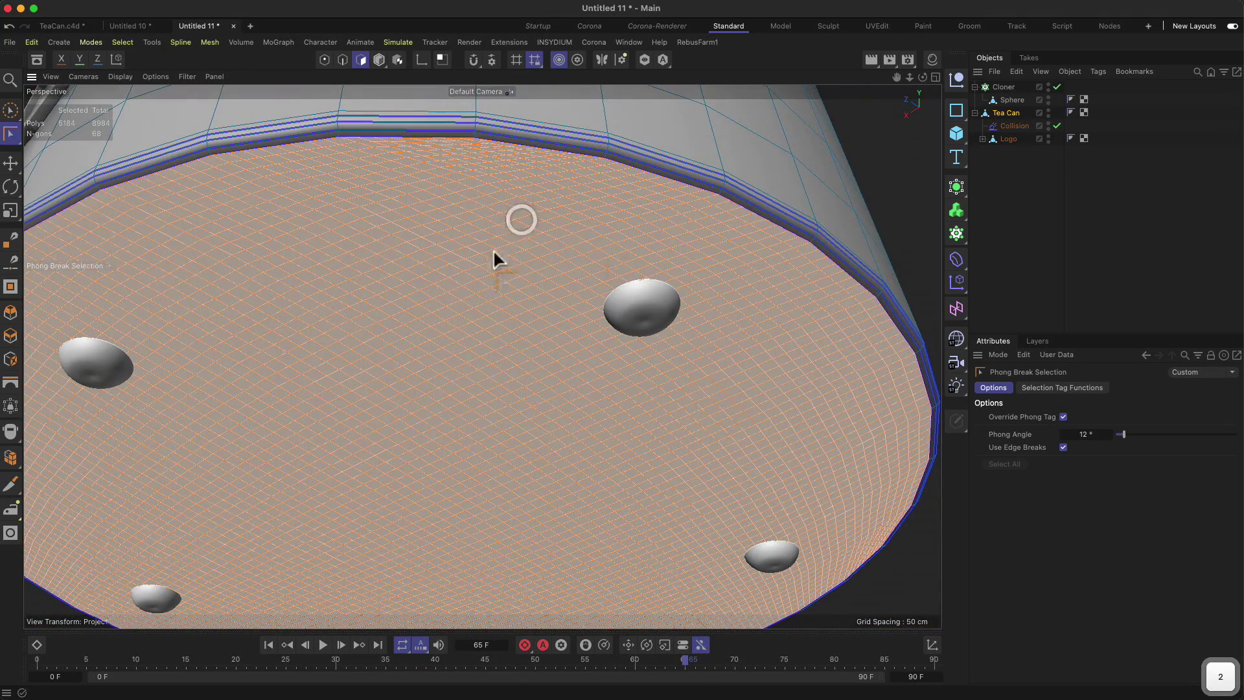
{"action": "key", "text": "BackSpace"}
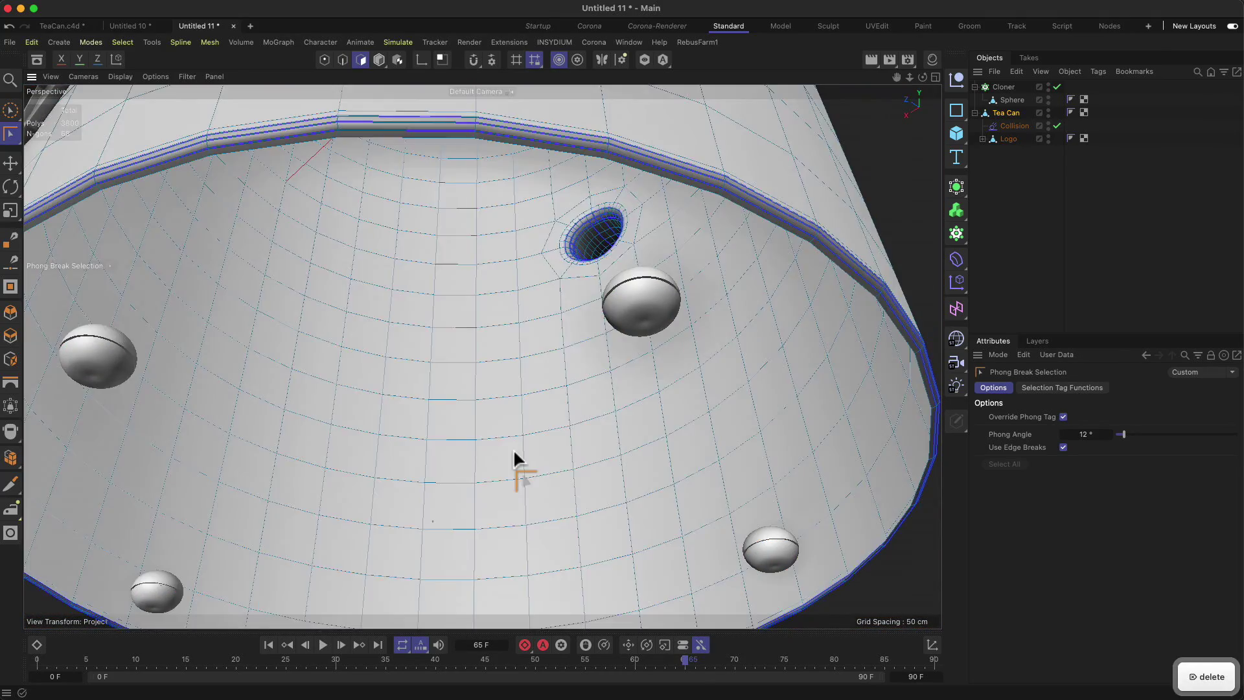
Try filling the can's open bottom using Close Polygon Hole with the Grid polygon type, and undo the fill.
{"action": "left_click_drag", "start_coordinate": [635, 157], "coordinate": [619, 302]}
{"action": "key", "text": "1"}
{"action": "left_click_drag", "start_coordinate": [654, 229], "coordinate": [560, 261]}
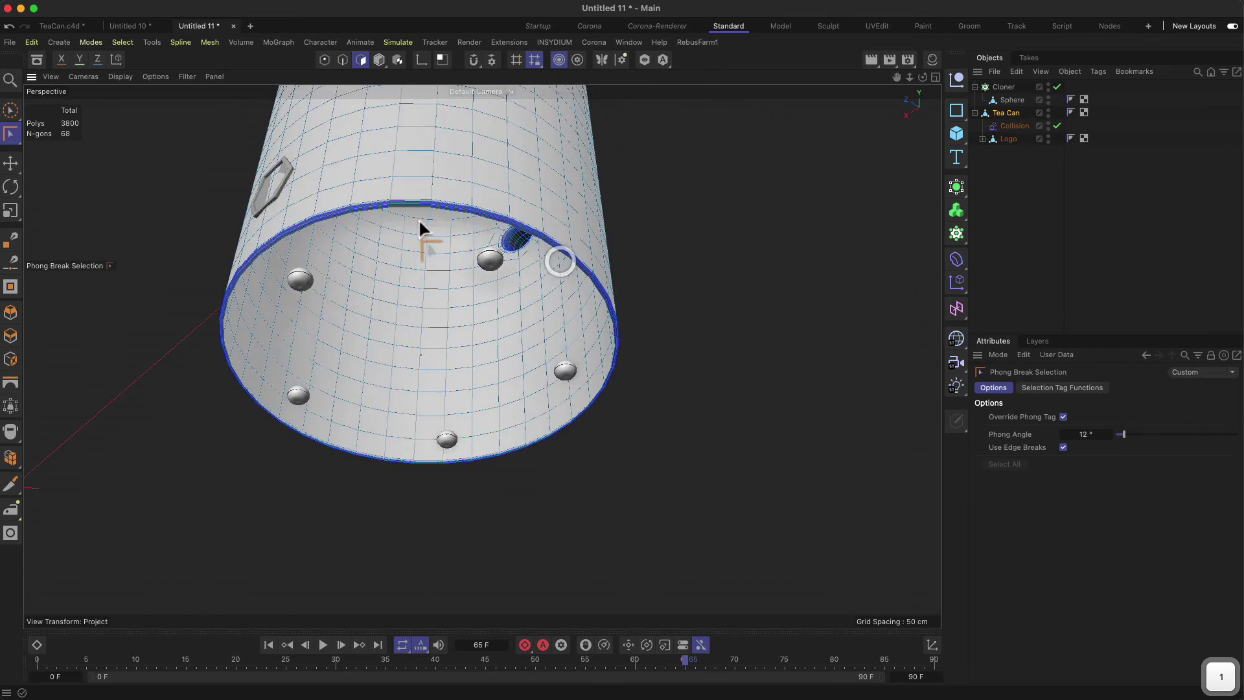
{"action": "left_click_drag", "start_coordinate": [667, 311], "coordinate": [453, 285], "text": "alt"}
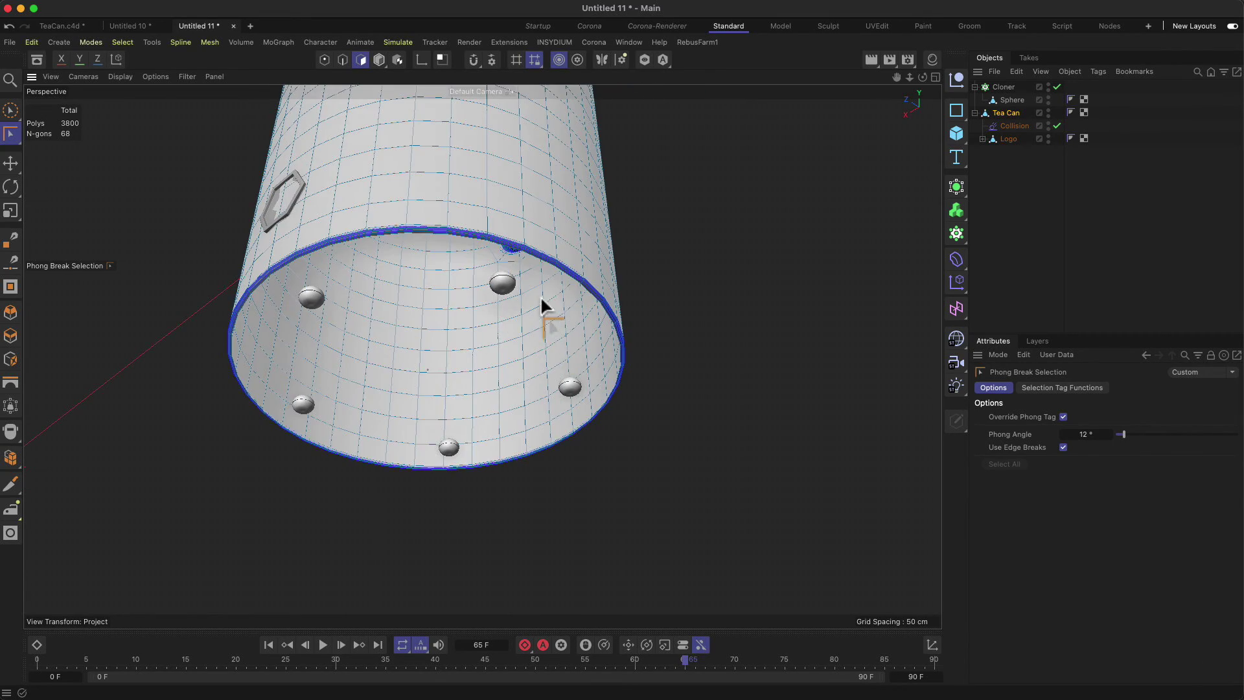
{"action": "scroll", "coordinate": [541, 296], "scroll_direction": "up", "scroll_amount": 3}
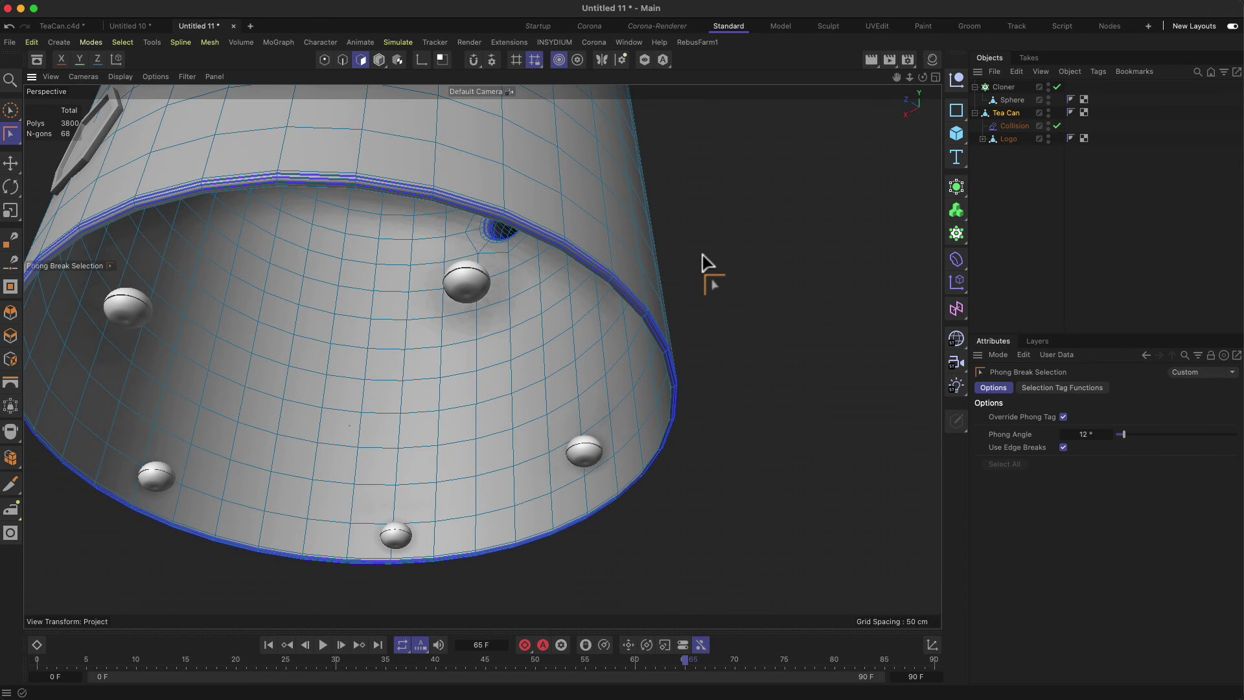
{"action": "right_click", "coordinate": [733, 271]}
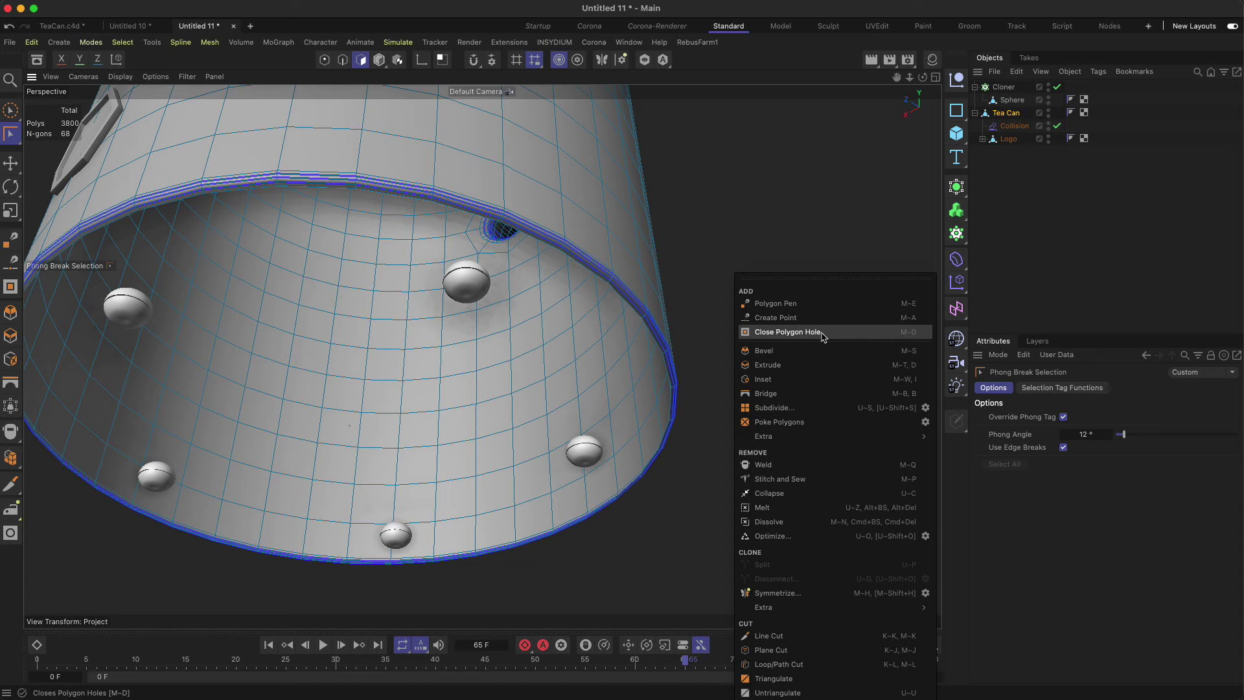
{"action": "left_click", "coordinate": [787, 332]}
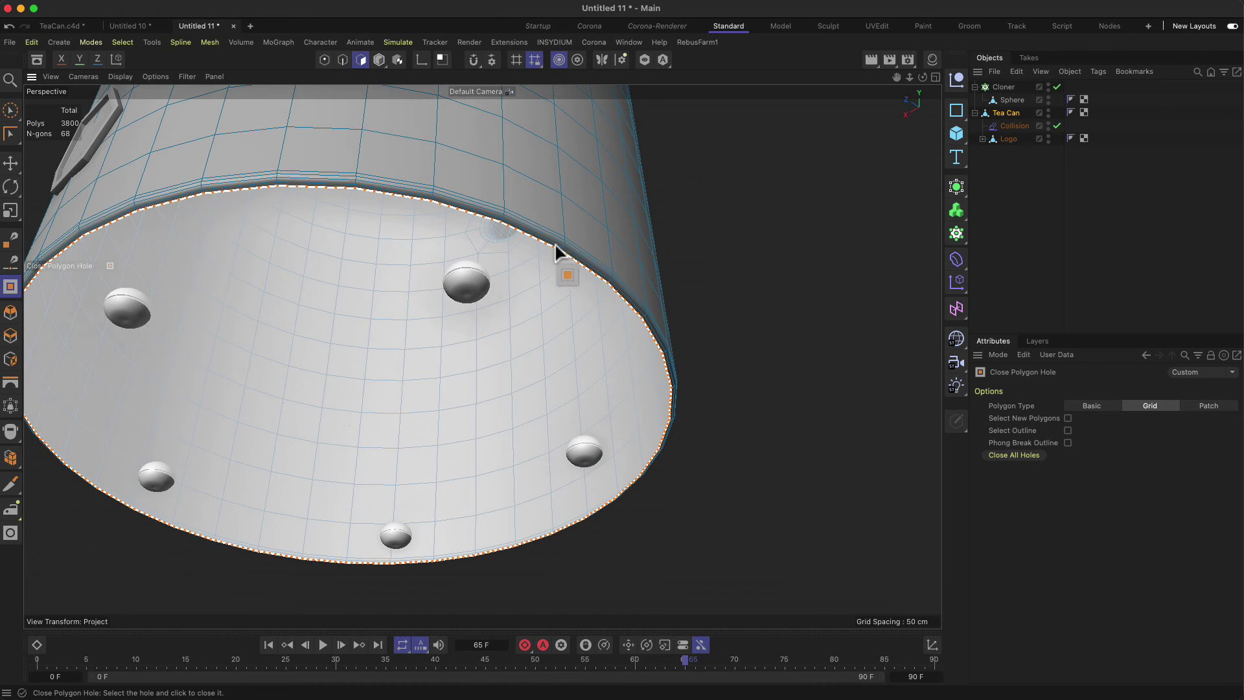
{"action": "left_click", "coordinate": [561, 249]}
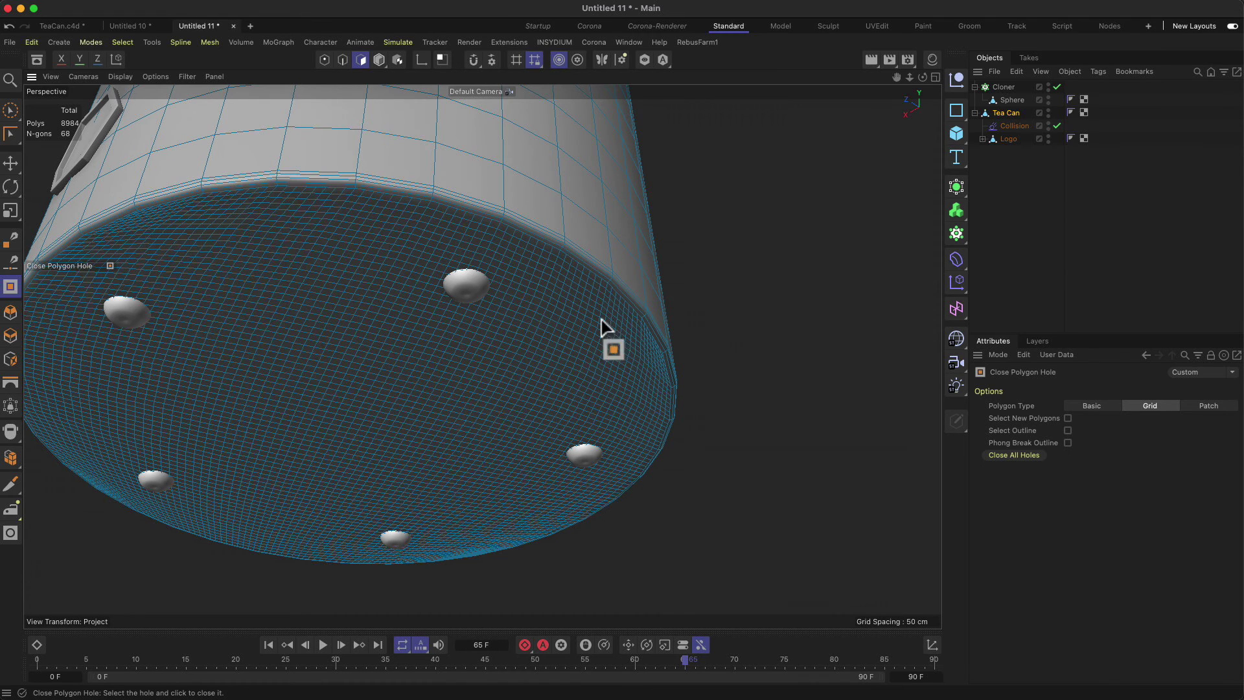
{"action": "key", "text": "super+z"}
Run Optimize on the Tea Can's mesh in point mode to merge duplicate points along the open bottom rim.
{"action": "left_click", "coordinate": [329, 59]}
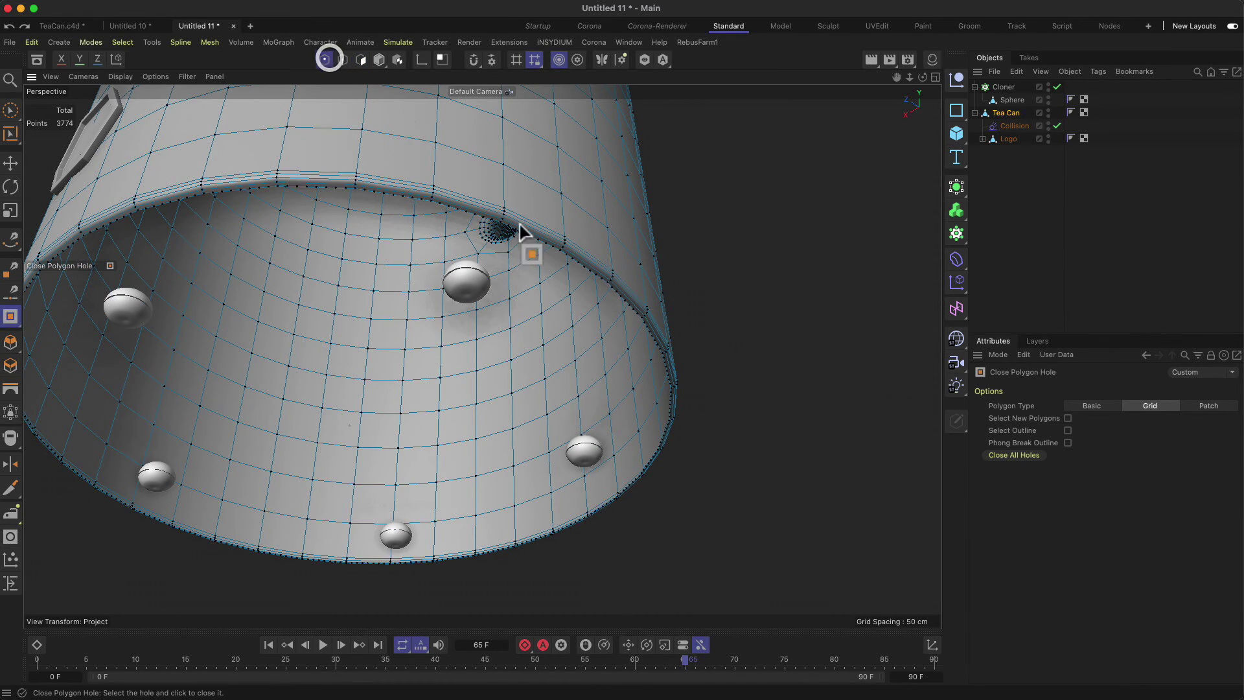
{"action": "key", "text": "2"}
{"action": "left_click_drag", "start_coordinate": [525, 248], "coordinate": [685, 259]}
{"action": "right_click", "coordinate": [684, 257]}
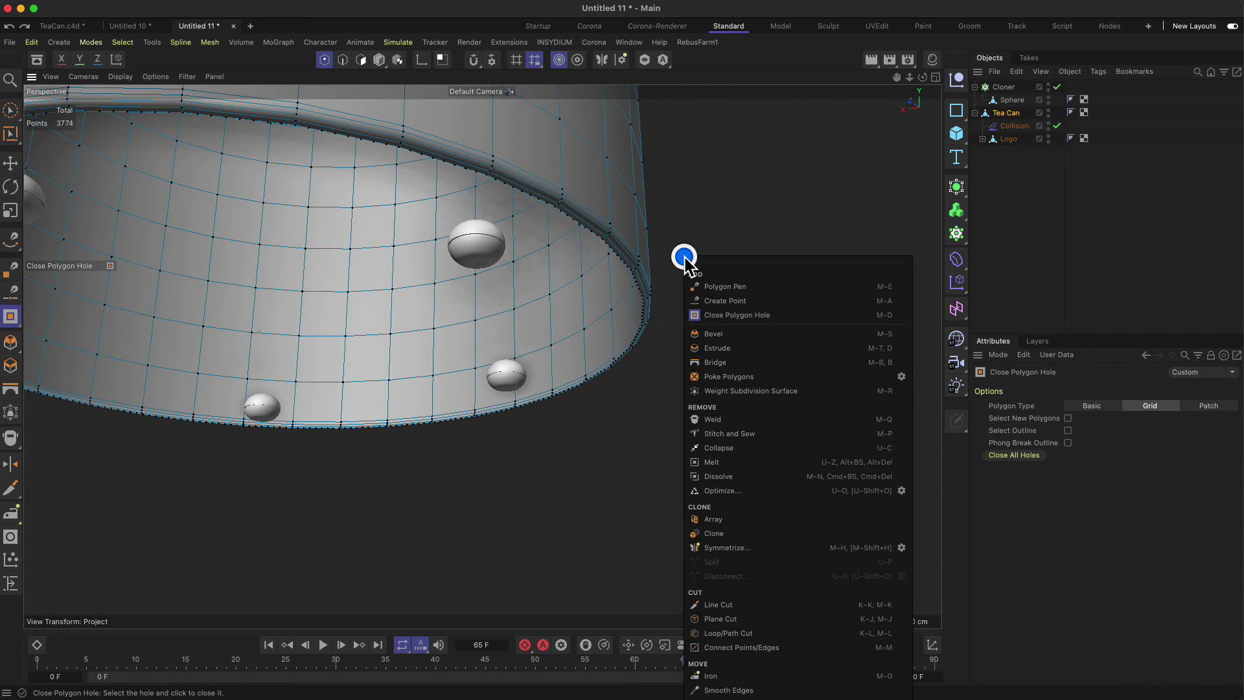
{"action": "left_click", "coordinate": [721, 491]}
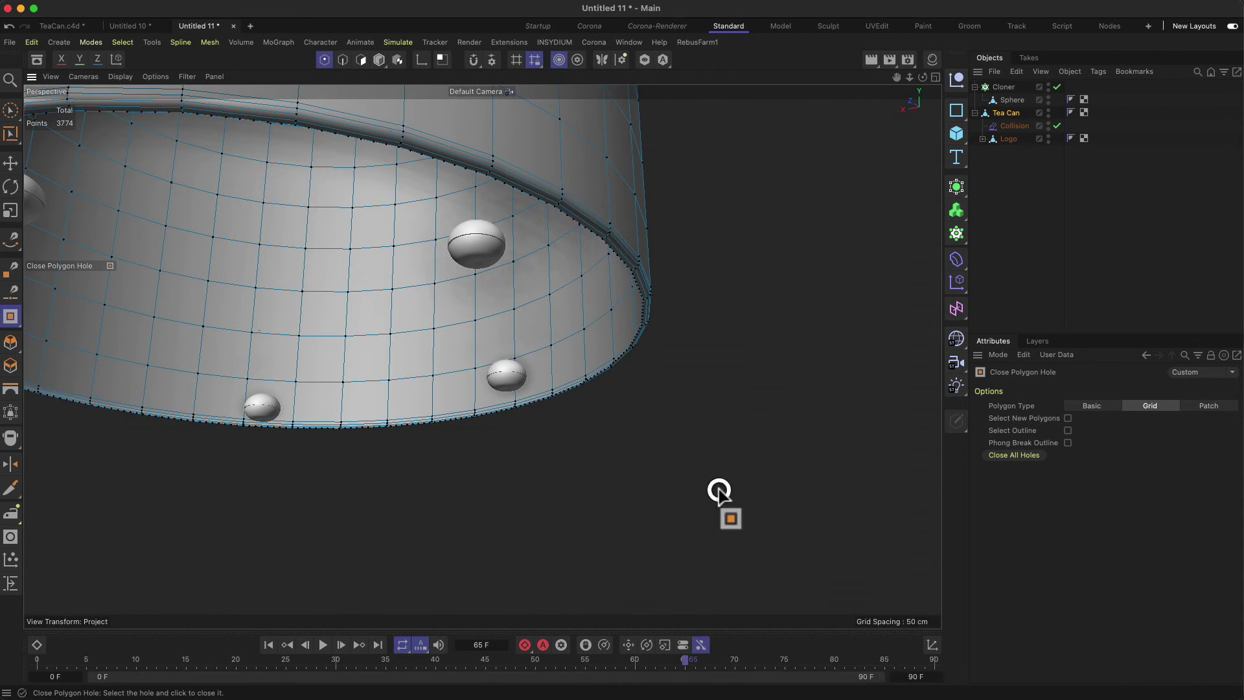
Check the Optimize settings for the Tea Can's points and leave them without applying.
{"action": "mouse_move", "coordinate": [698, 244]}
{"action": "left_mouse_down", "text": "alt"}
{"action": "mouse_move", "coordinate": [717, 227]}
{"action": "mouse_move", "coordinate": [672, 233]}
{"action": "mouse_move", "coordinate": [731, 279]}
{"action": "left_mouse_up", "text": "alt"}
{"action": "key", "text": "9"}
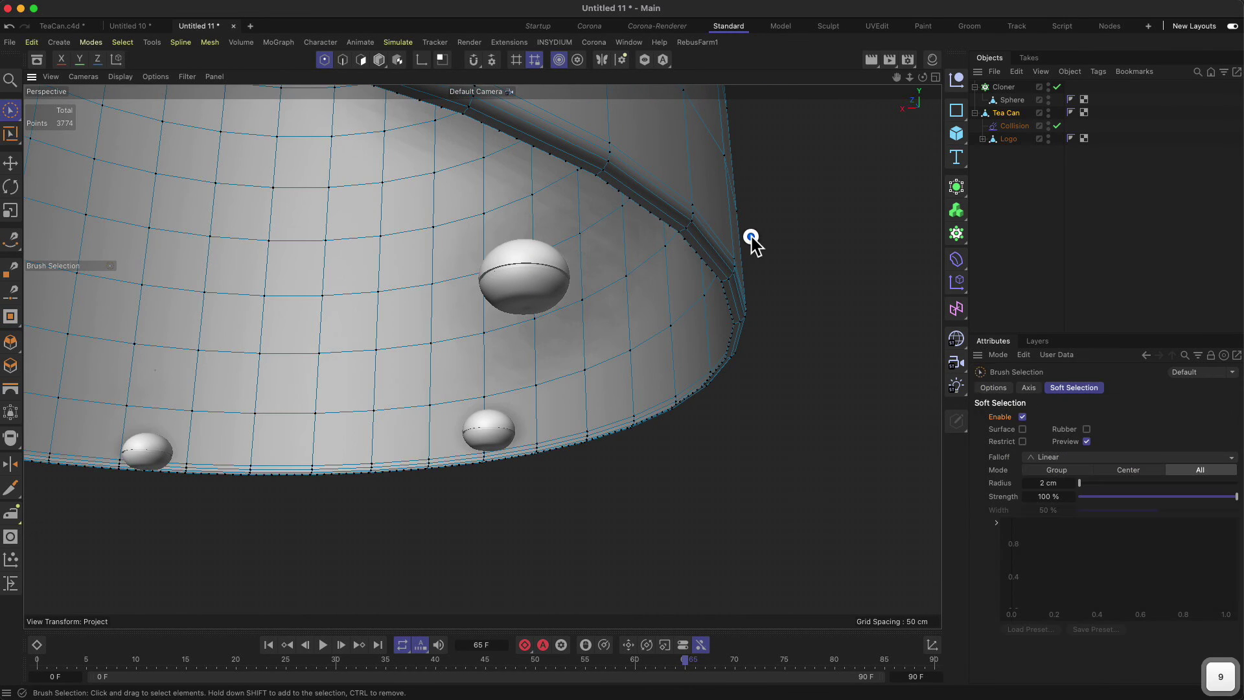
{"action": "right_click", "coordinate": [750, 238]}
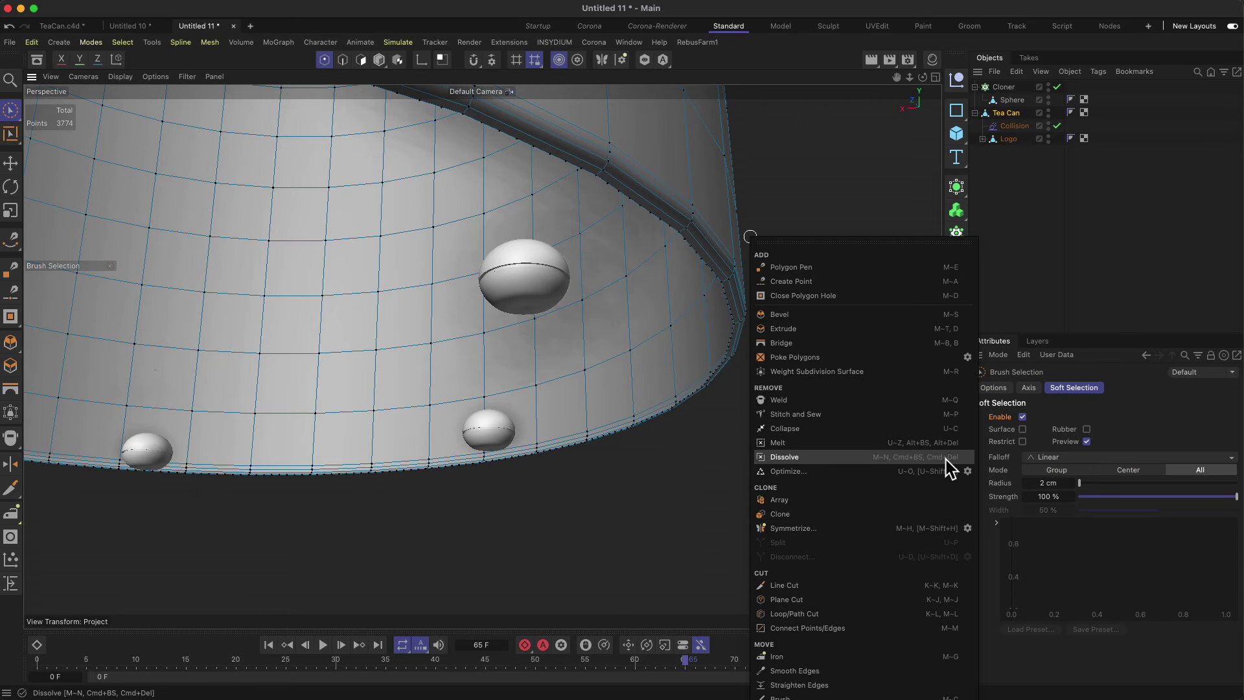
{"action": "left_click", "coordinate": [967, 471]}
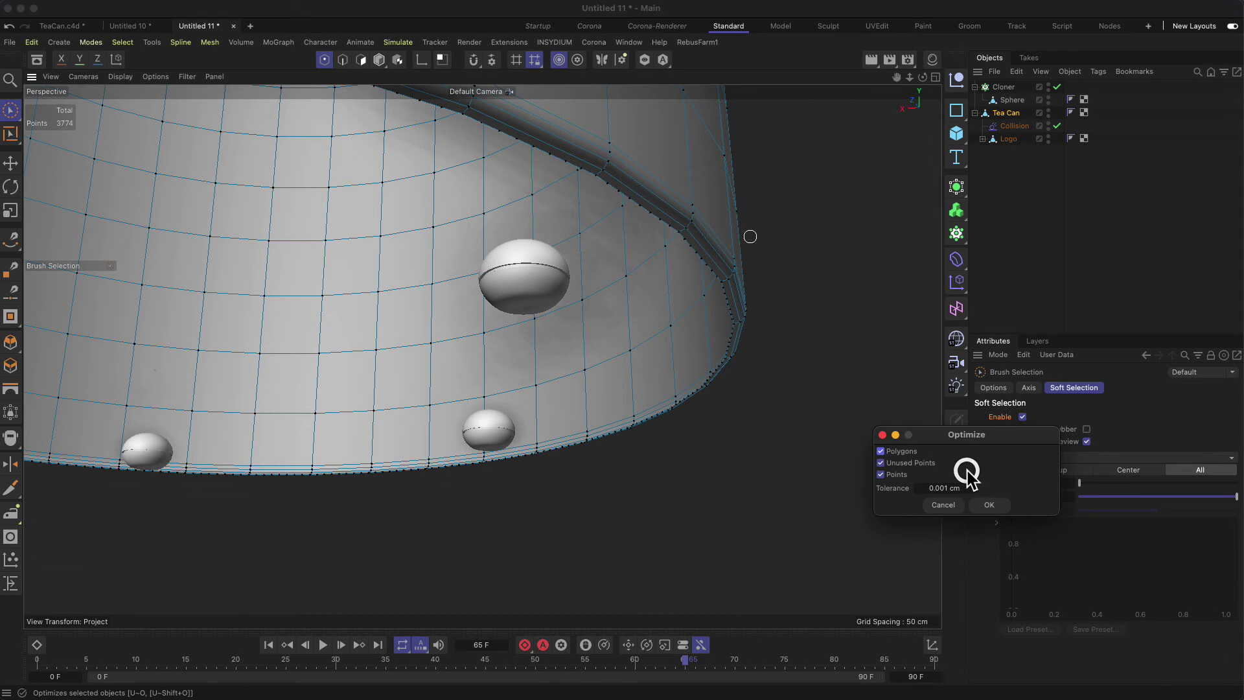
{"action": "left_click", "coordinate": [950, 507]}
Brush-select a few points on the open bottom rim to examine them, and rerun Optimize on the Tea Can.
{"action": "left_click_drag", "start_coordinate": [706, 245], "coordinate": [666, 228], "text": "alt"}
{"action": "key", "text": "2"}
{"action": "left_click_drag", "start_coordinate": [490, 219], "coordinate": [480, 265]}
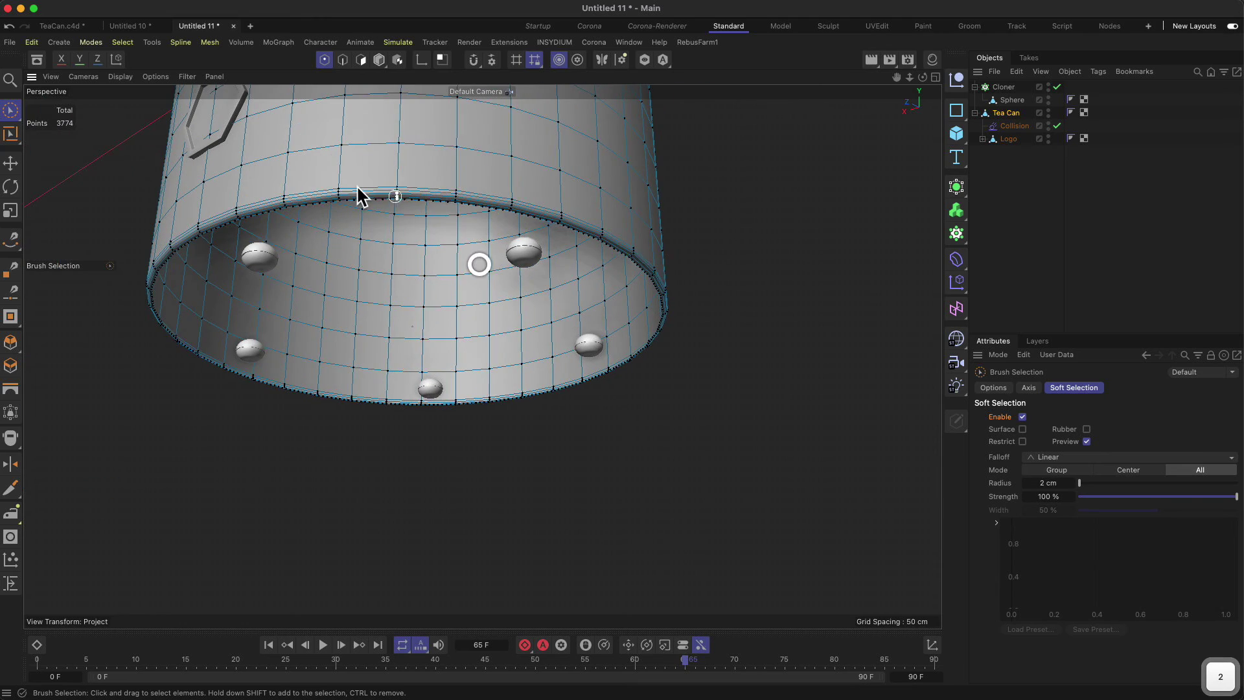
{"action": "mouse_move", "coordinate": [395, 197]}
{"action": "left_mouse_down"}
{"action": "mouse_move", "coordinate": [456, 164]}
{"action": "mouse_move", "coordinate": [499, 210]}
{"action": "left_mouse_up"}
{"action": "mouse_move", "coordinate": [495, 235]}
{"action": "left_mouse_down", "text": "alt"}
{"action": "mouse_move", "coordinate": [531, 233]}
{"action": "mouse_move", "coordinate": [780, 445]}
{"action": "left_mouse_up", "text": "alt"}
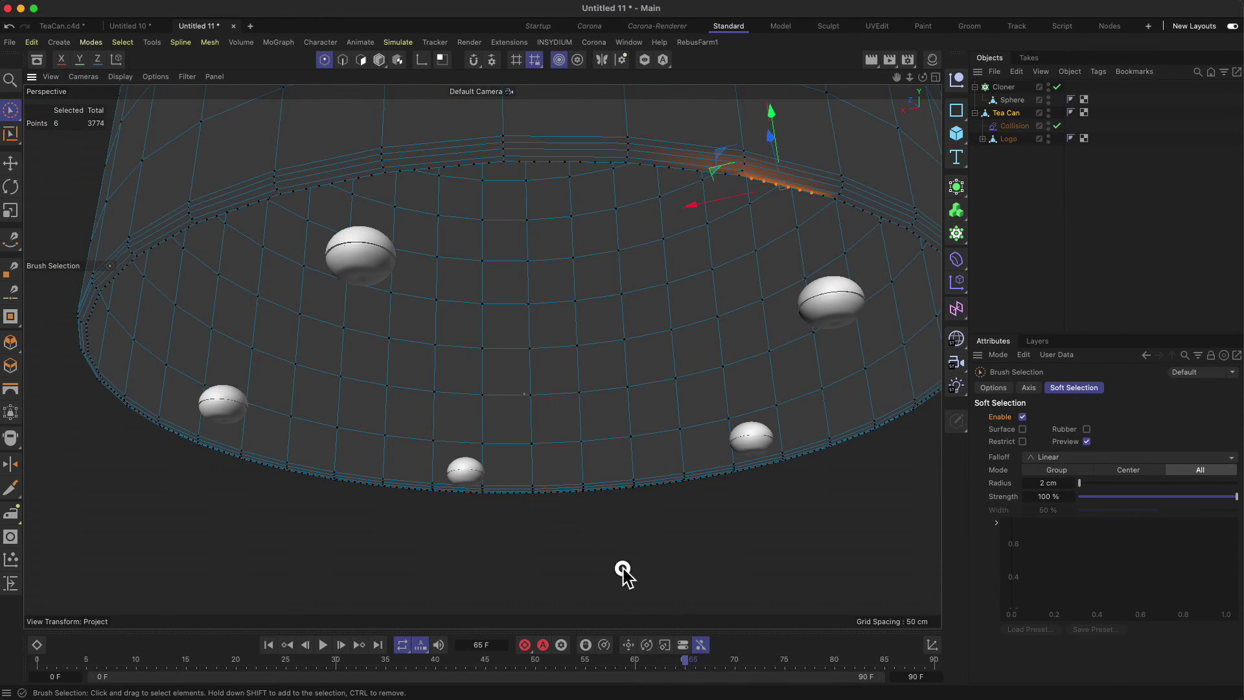
{"action": "left_click_drag", "start_coordinate": [622, 574], "coordinate": [575, 380], "text": "alt"}
{"action": "right_click", "coordinate": [558, 324]}
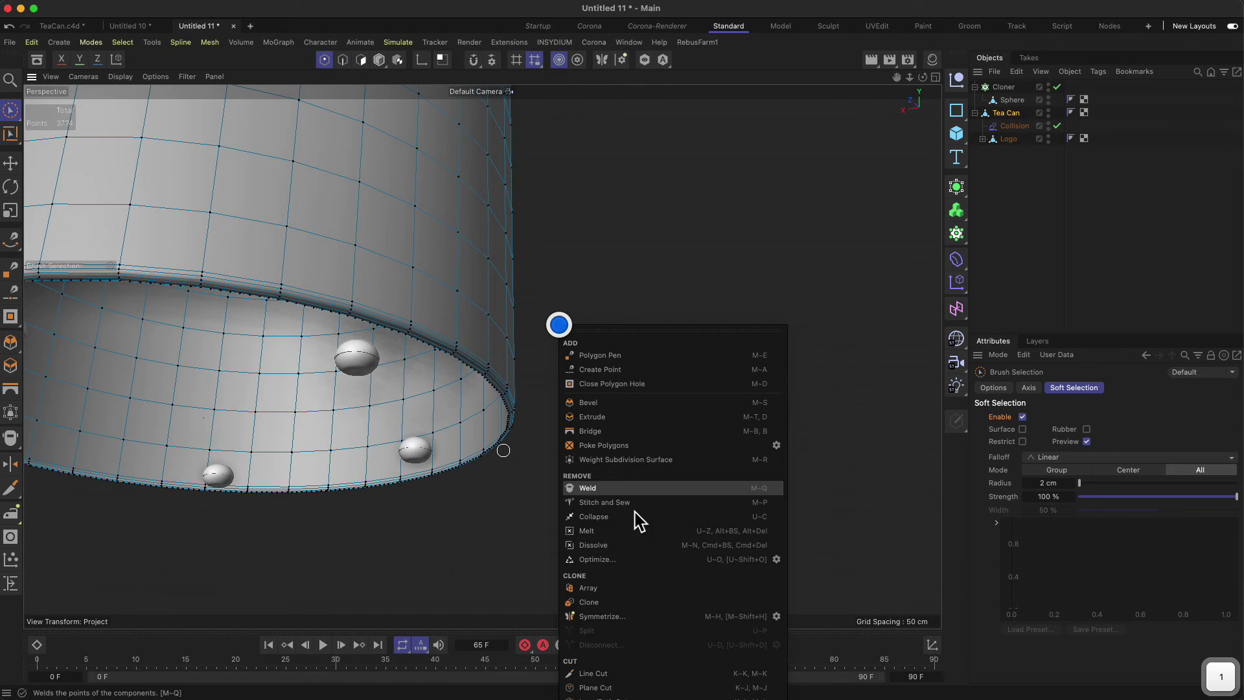
{"action": "left_click", "coordinate": [614, 557]}
{"action": "key", "text": "1"}
{"action": "left_click_drag", "start_coordinate": [477, 312], "coordinate": [638, 263]}
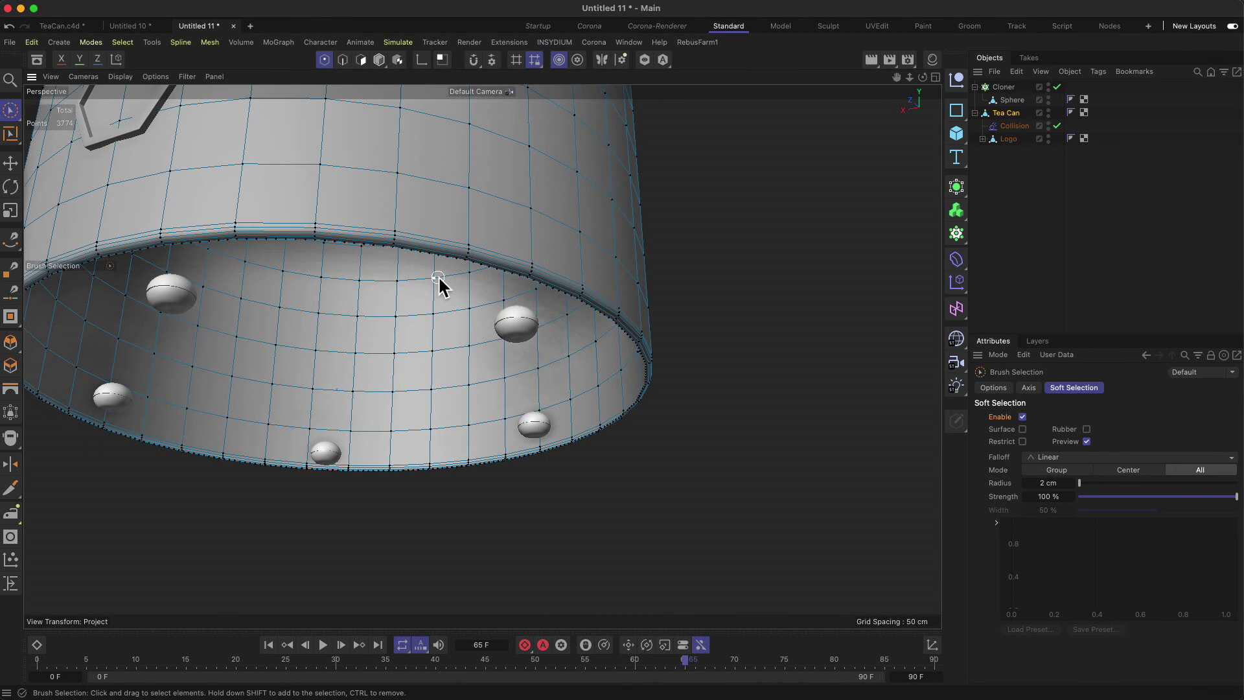
Try to select the open bottom rim with Loop Selection in point mode and in edge mode.
{"action": "key", "text": "u"}
{"action": "key", "text": "l"}
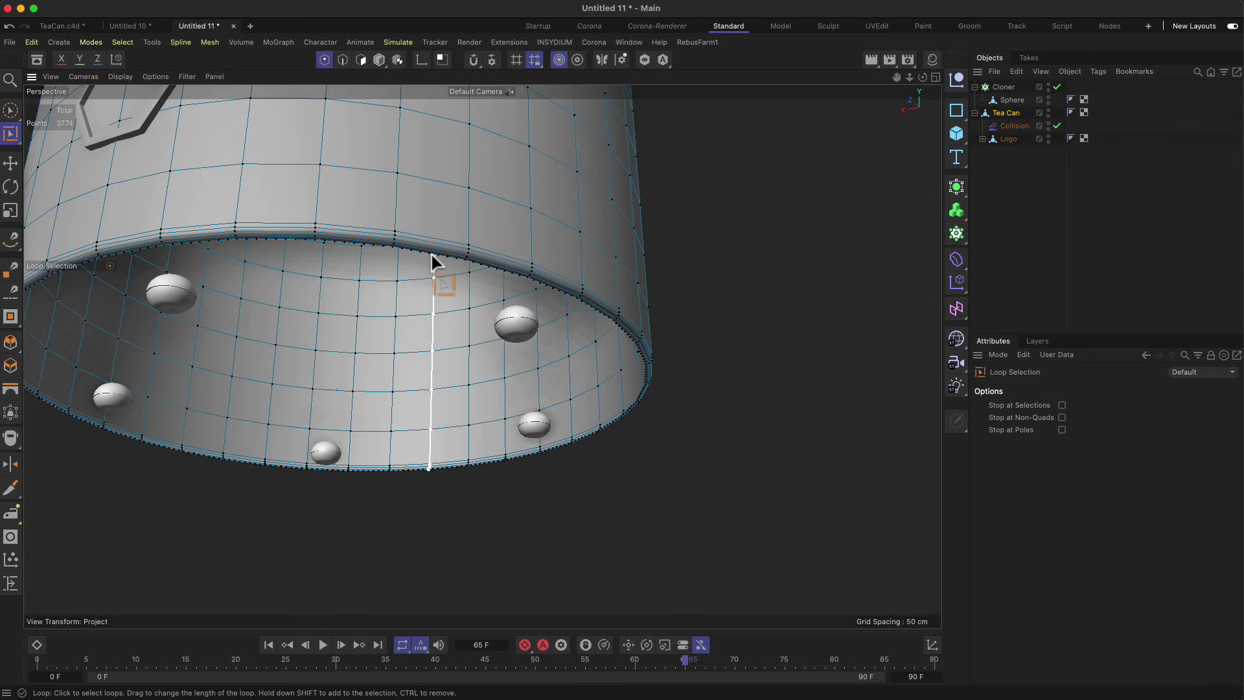
{"action": "left_click", "coordinate": [343, 59]}
{"action": "left_click", "coordinate": [420, 250]}
{"action": "key", "text": "u"}
{"action": "key", "text": "l"}
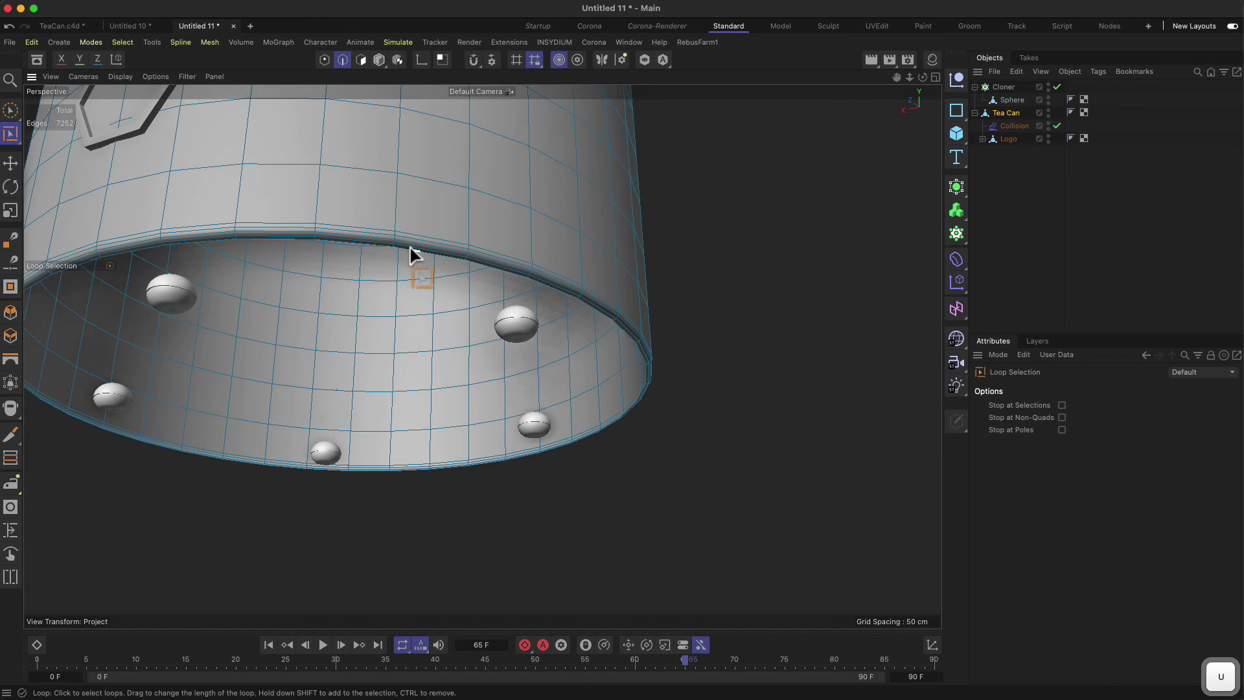
{"action": "key", "text": "2"}
{"action": "left_click_drag", "start_coordinate": [388, 234], "coordinate": [475, 189]}
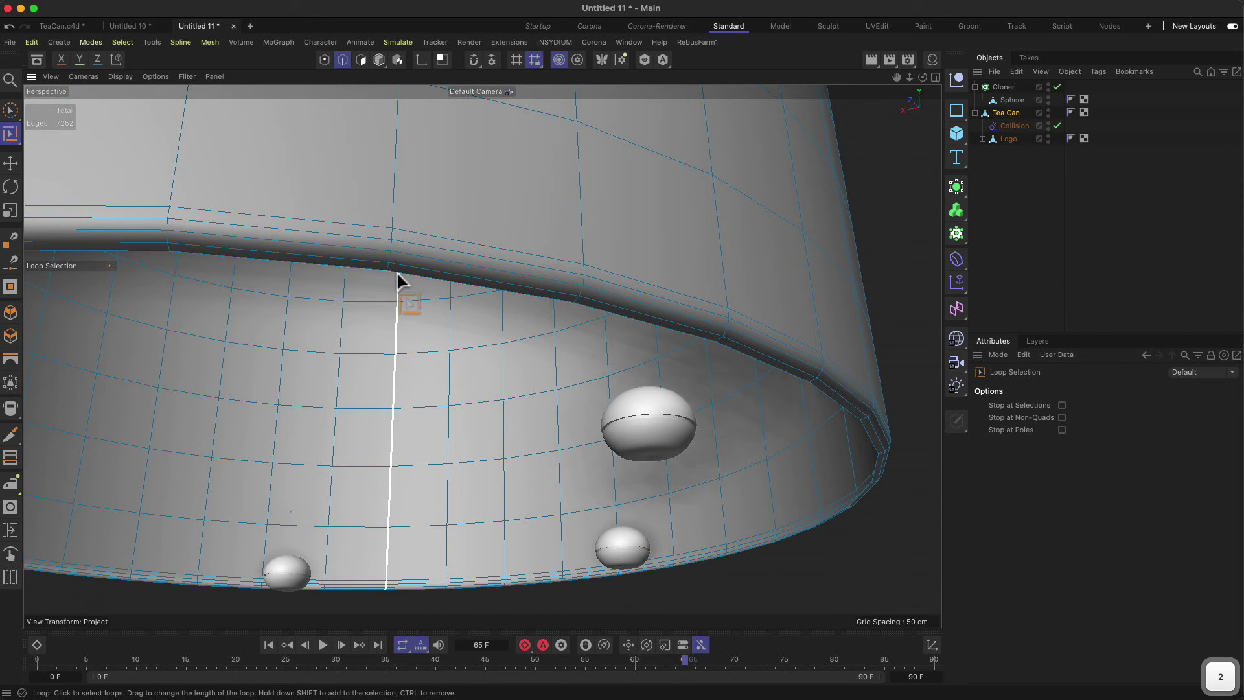
{"action": "left_click_drag", "start_coordinate": [403, 272], "coordinate": [536, 275]}
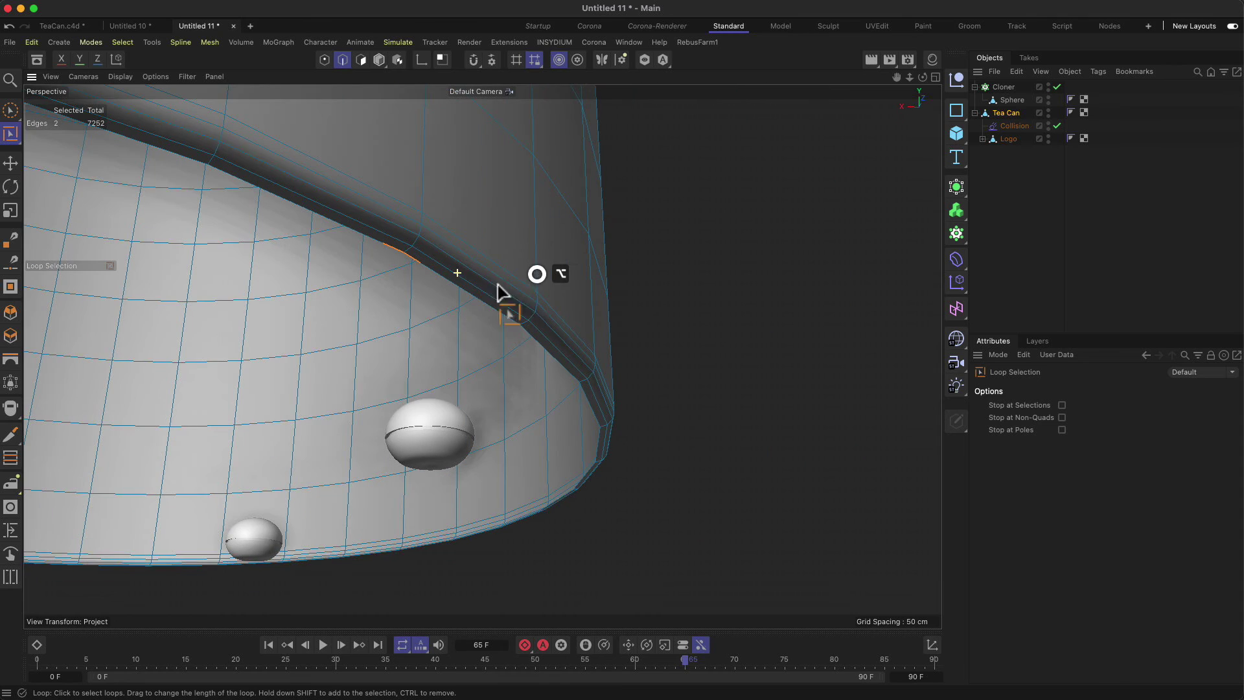
Turn off Soft Selection for the Move tool and test-select single edges along the bottom rim.
{"action": "key", "text": "l"}
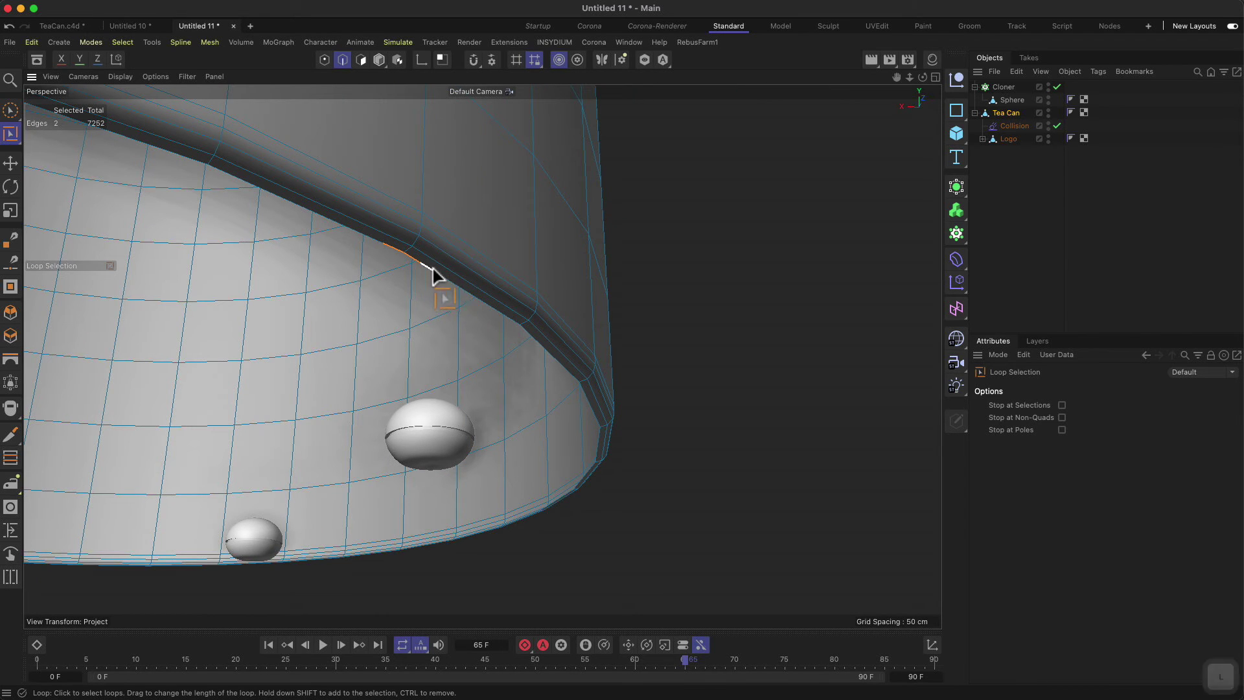
{"action": "left_click", "coordinate": [542, 346]}
{"action": "key", "text": "e"}
{"action": "left_click", "coordinate": [542, 346]}
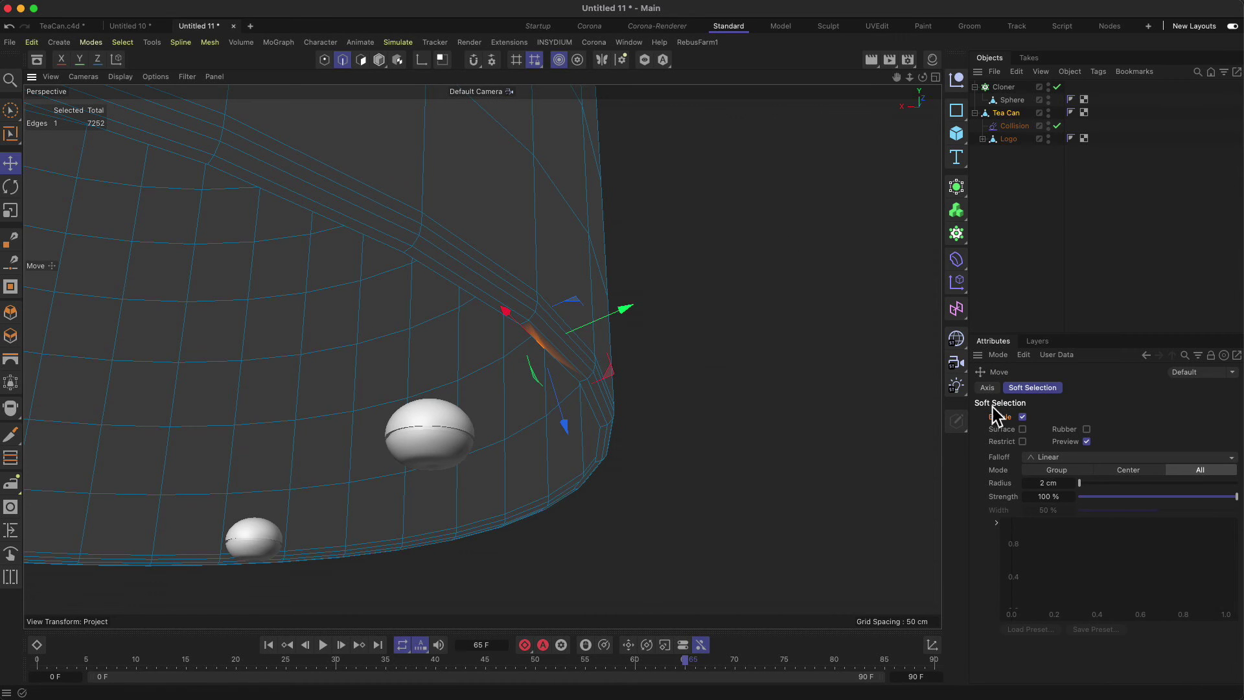
{"action": "left_click", "coordinate": [987, 387]}
{"action": "left_click", "coordinate": [443, 280]}
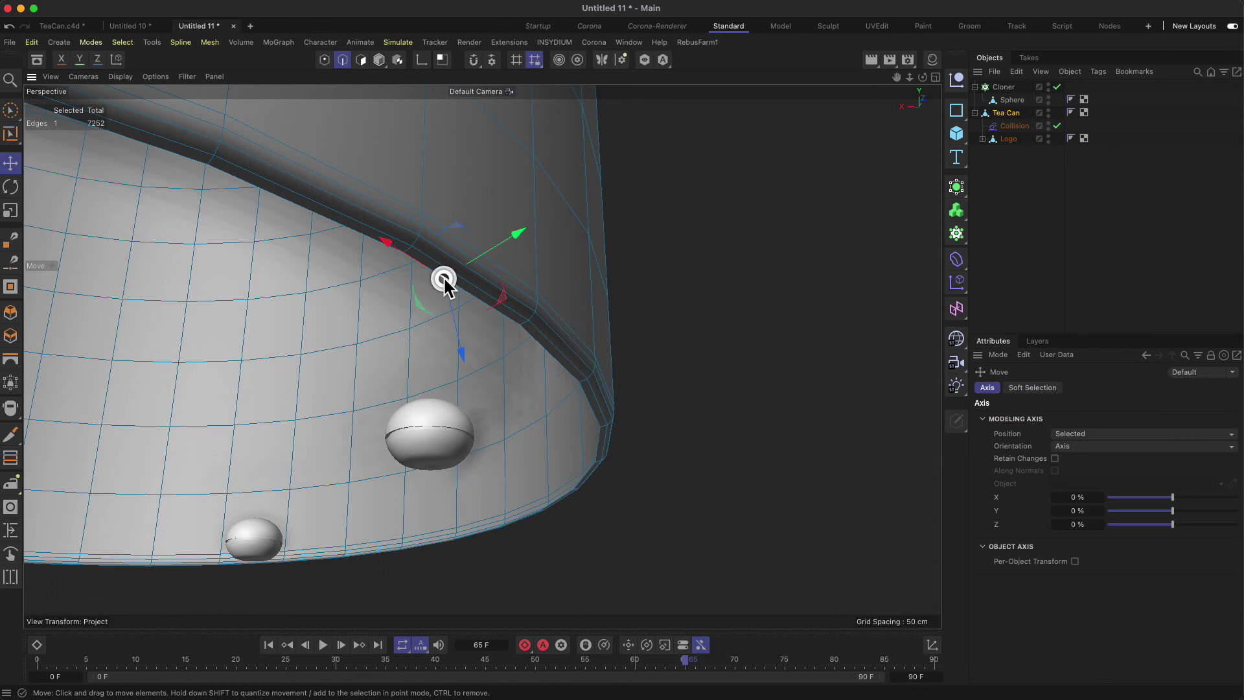
{"action": "left_click", "coordinate": [412, 259]}
{"action": "left_click", "coordinate": [540, 345]}
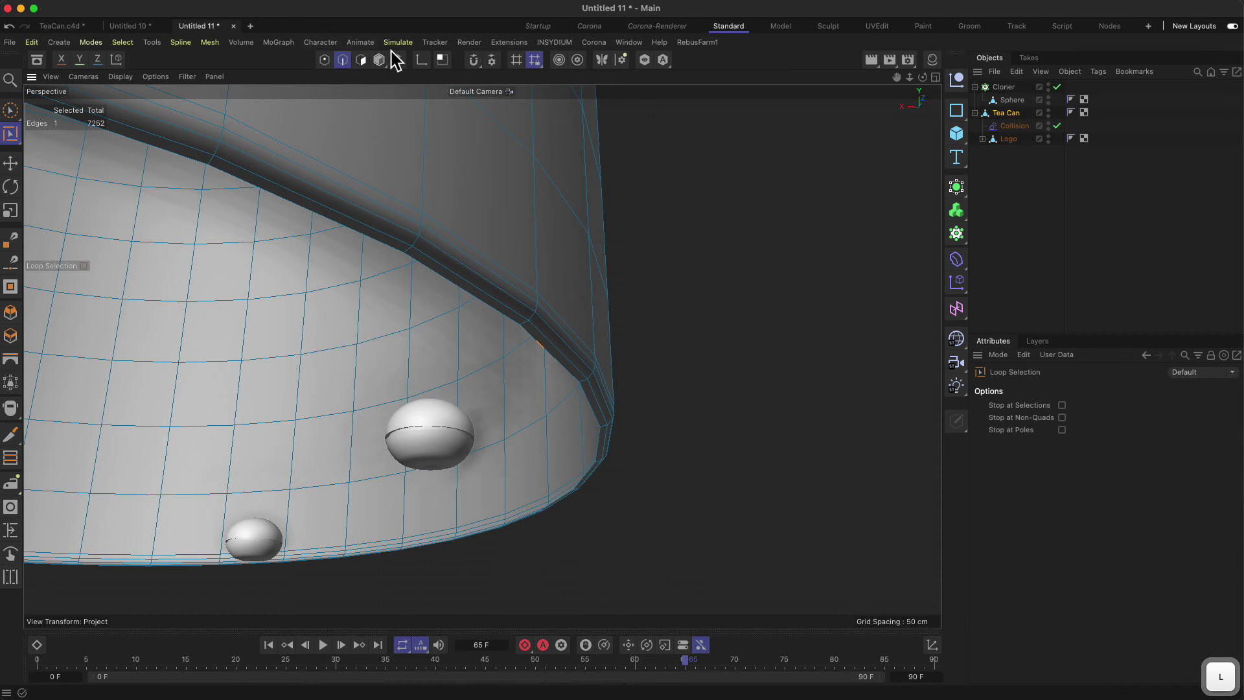
Loop-select the ring of polygons around the open bottom rim in polygon mode and delete it.
{"action": "left_click", "coordinate": [361, 60]}
{"action": "key", "text": "u"}
{"action": "key", "text": "l"}
{"action": "left_click", "coordinate": [408, 250]}
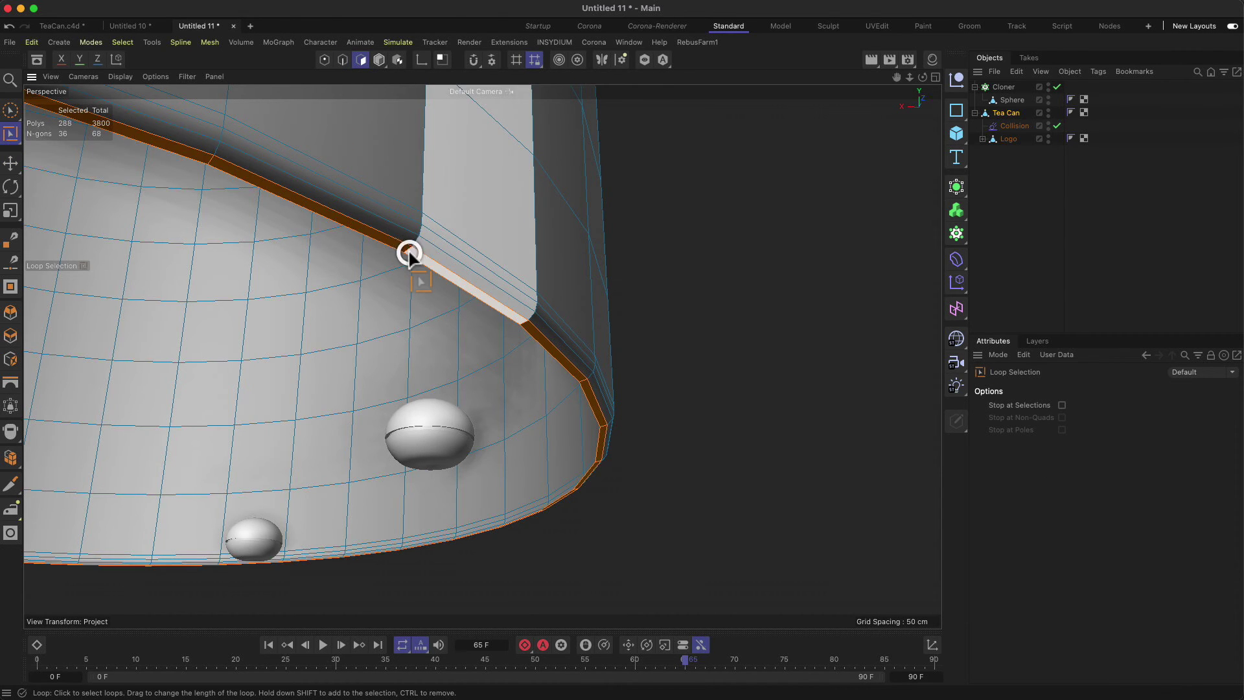
{"action": "key", "text": "Delete"}
Examine the remaining points along the can's bottom rim in point mode.
{"action": "left_click", "coordinate": [323, 59]}
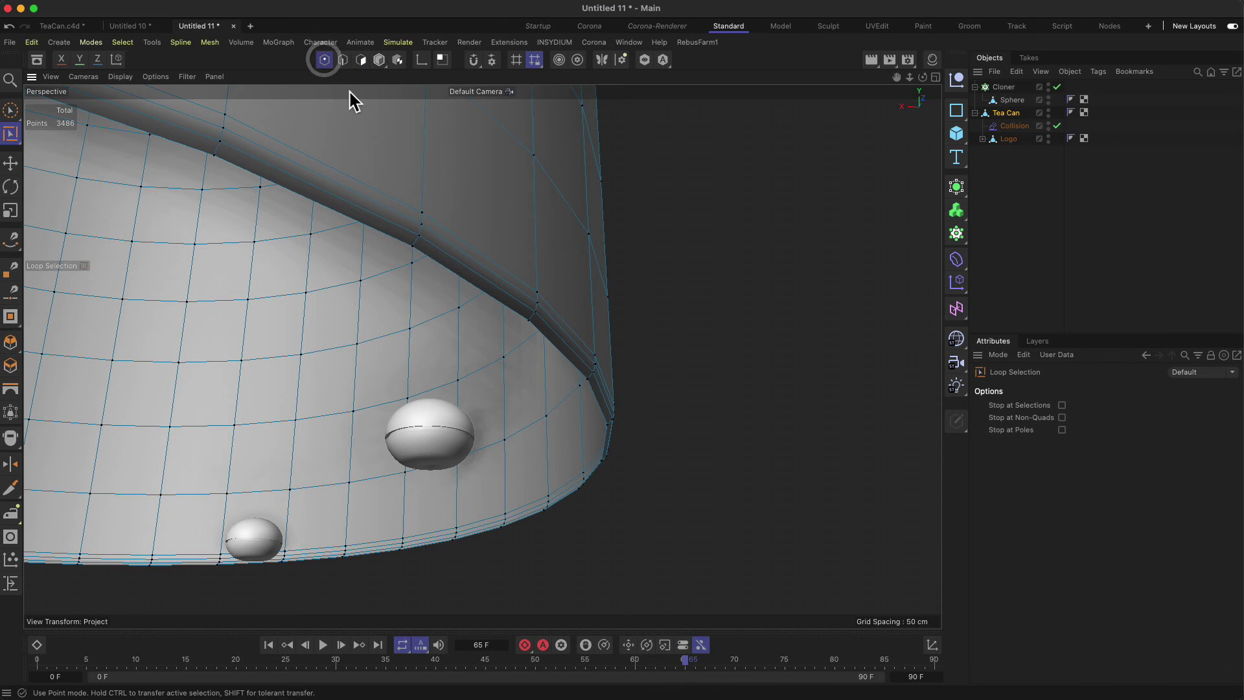
{"action": "left_click_drag", "start_coordinate": [568, 297], "coordinate": [619, 335], "text": "alt"}
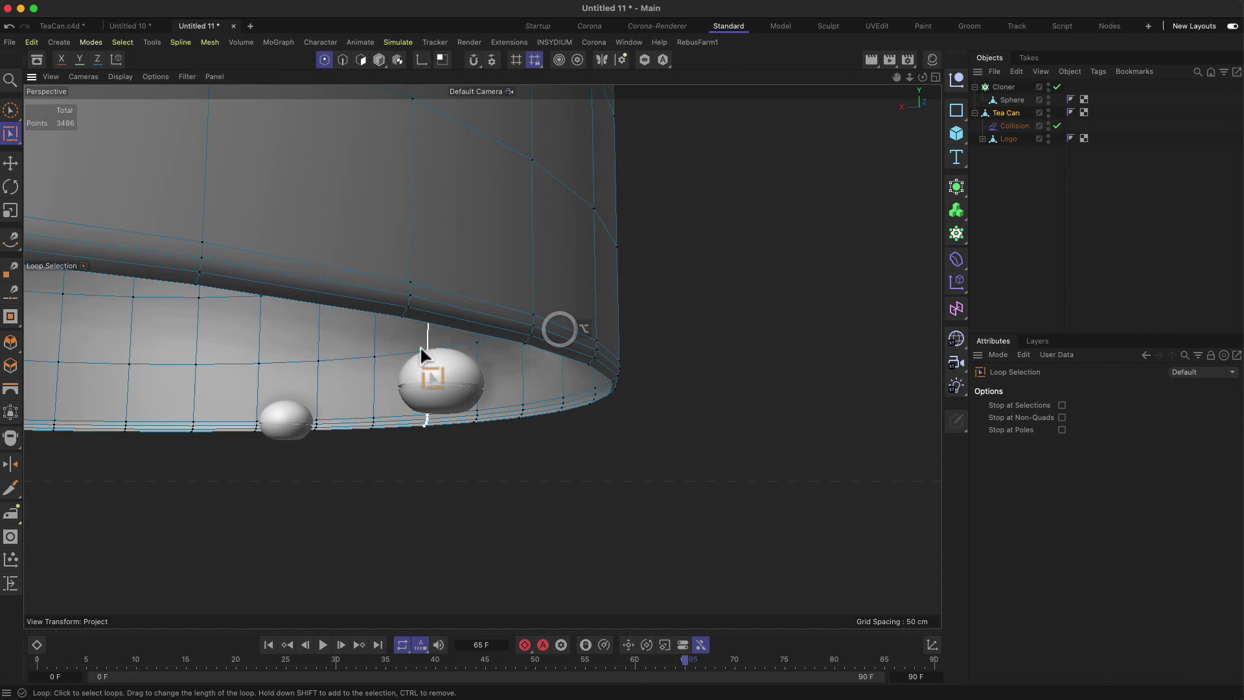
{"action": "left_click_drag", "start_coordinate": [615, 330], "coordinate": [602, 387]}
{"action": "left_click_drag", "start_coordinate": [411, 308], "coordinate": [491, 284], "text": "alt"}
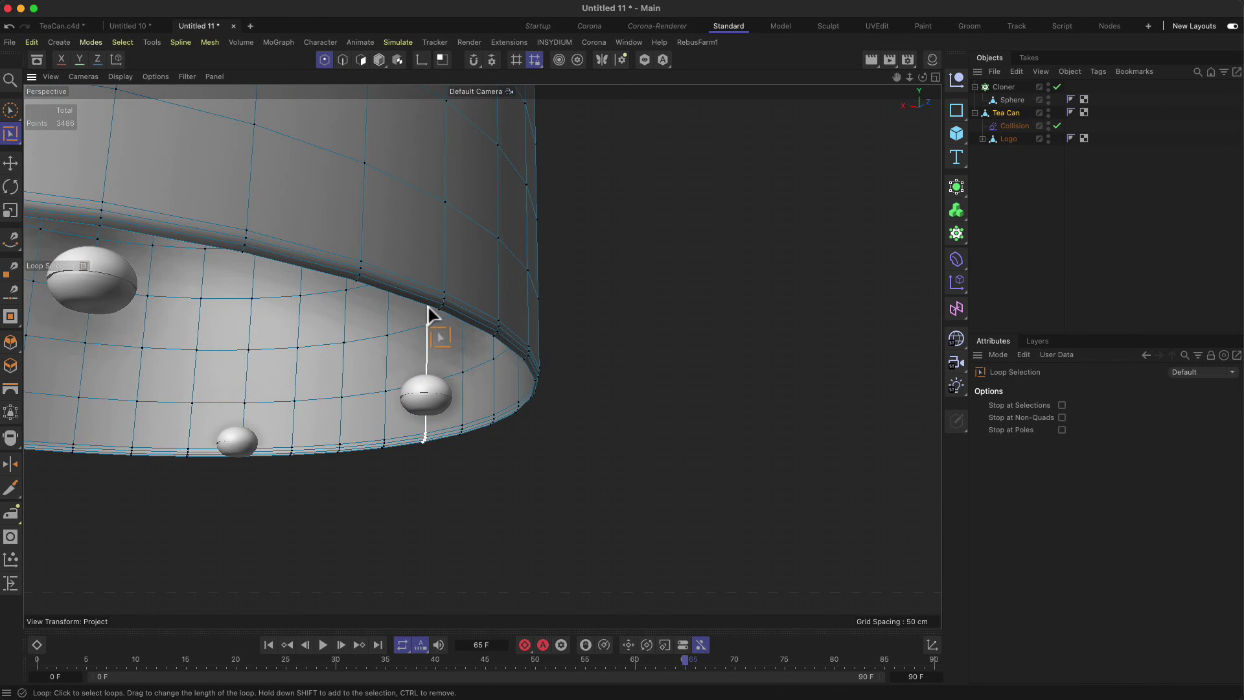
{"action": "left_click_drag", "start_coordinate": [427, 322], "coordinate": [492, 277], "text": "alt"}
{"action": "mouse_move", "coordinate": [550, 361]}
{"action": "left_mouse_down", "text": "alt"}
{"action": "mouse_move", "coordinate": [623, 316]}
{"action": "mouse_move", "coordinate": [633, 361]}
{"action": "left_mouse_up", "text": "alt"}
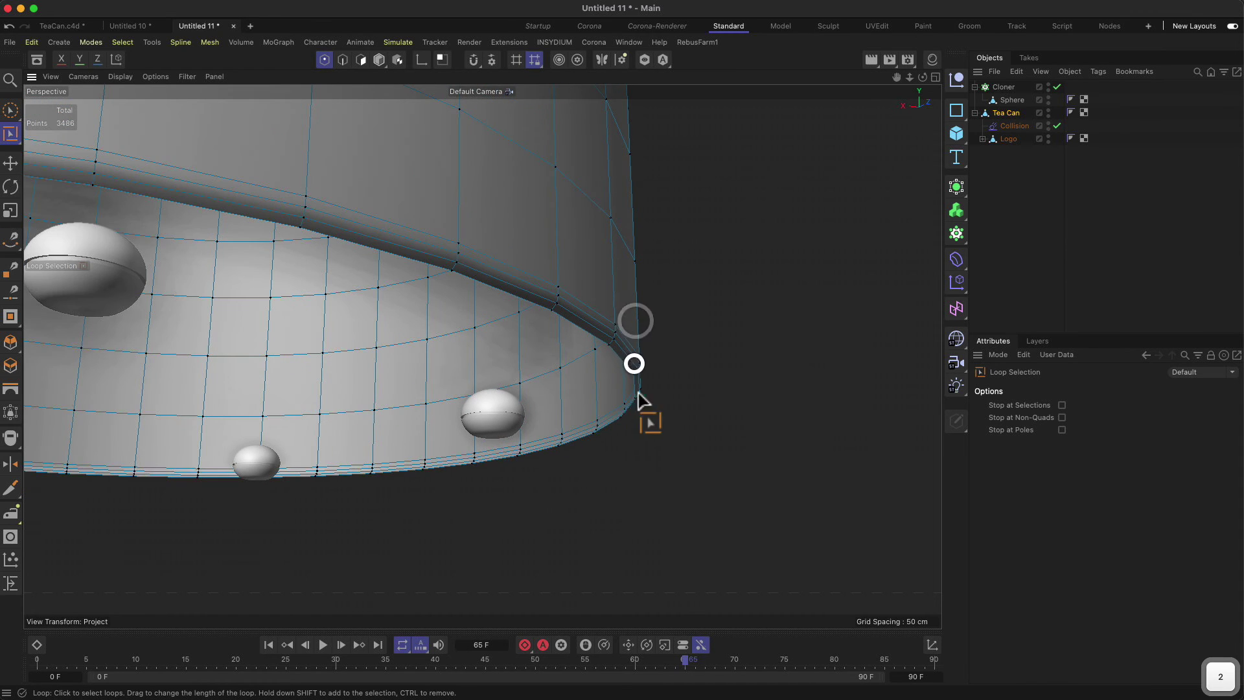
Try closing the trimmed bottom opening with Close Polygon Hole in Grid type, and undo it.
{"action": "right_click", "coordinate": [676, 346]}
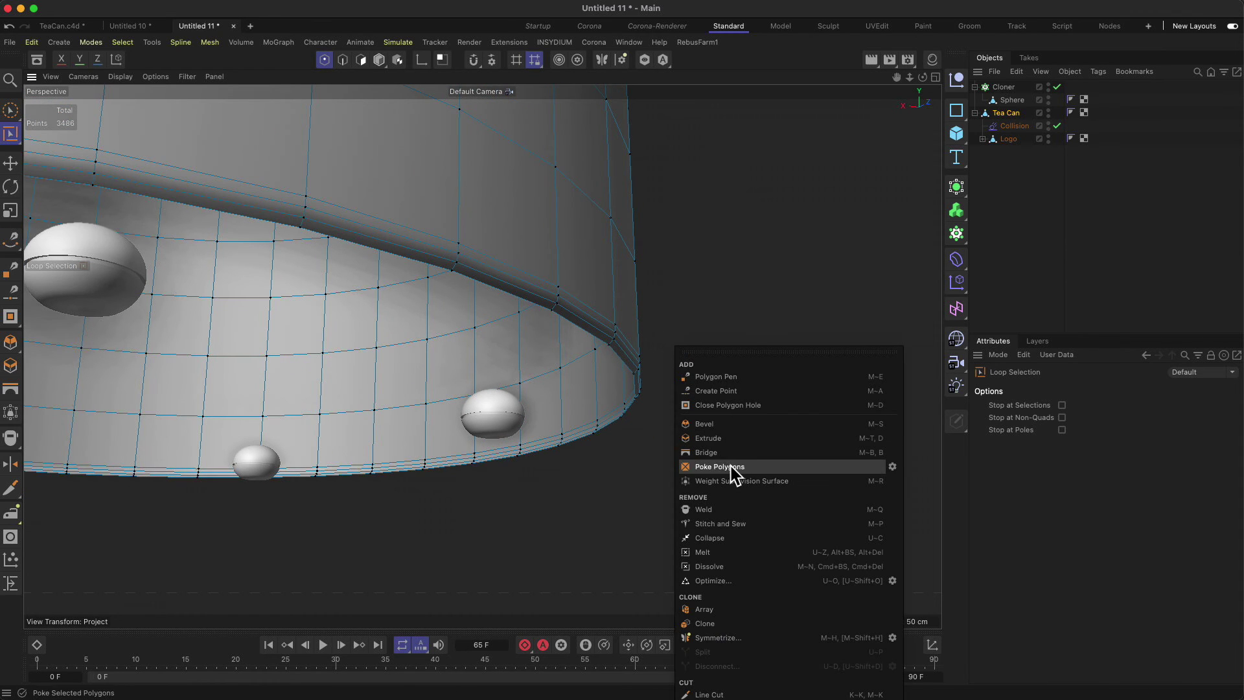
{"action": "left_click", "coordinate": [728, 405]}
{"action": "left_click", "coordinate": [559, 316]}
{"action": "left_click_drag", "start_coordinate": [558, 316], "coordinate": [528, 416], "text": "alt"}
{"action": "key", "text": "super+z"}
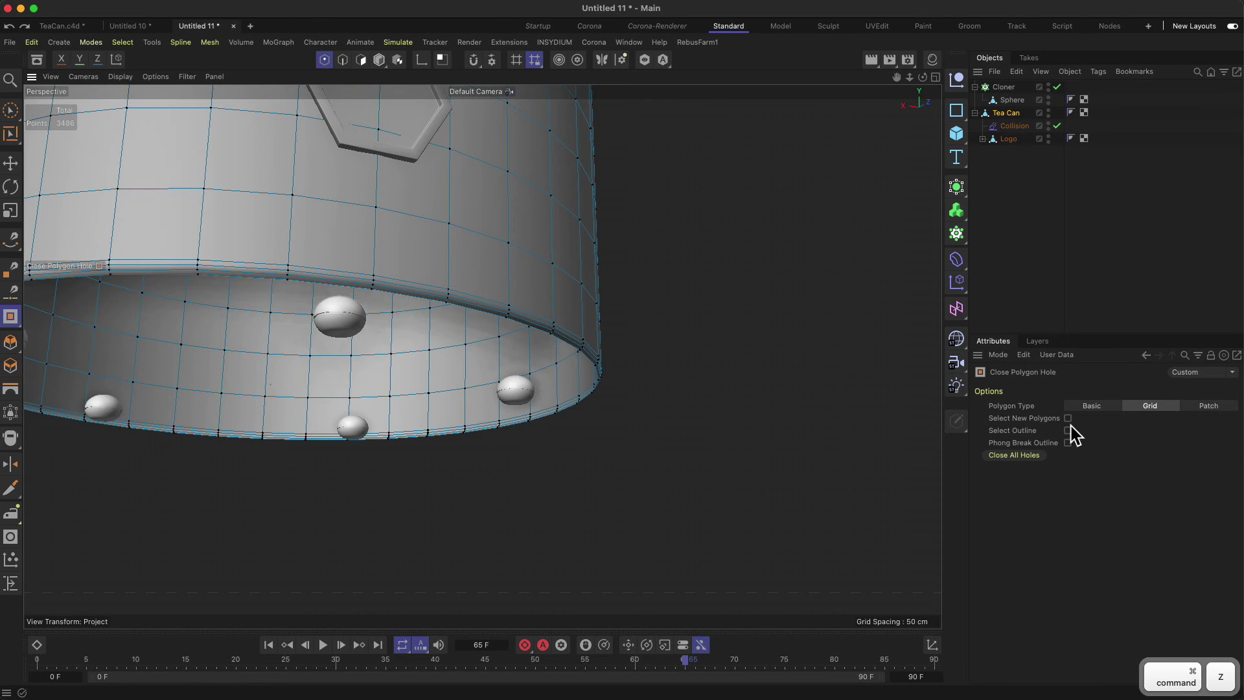
Try filling the can's open bottom with the Basic N-gon polygon type, and undo the fill.
{"action": "left_click", "coordinate": [1092, 405]}
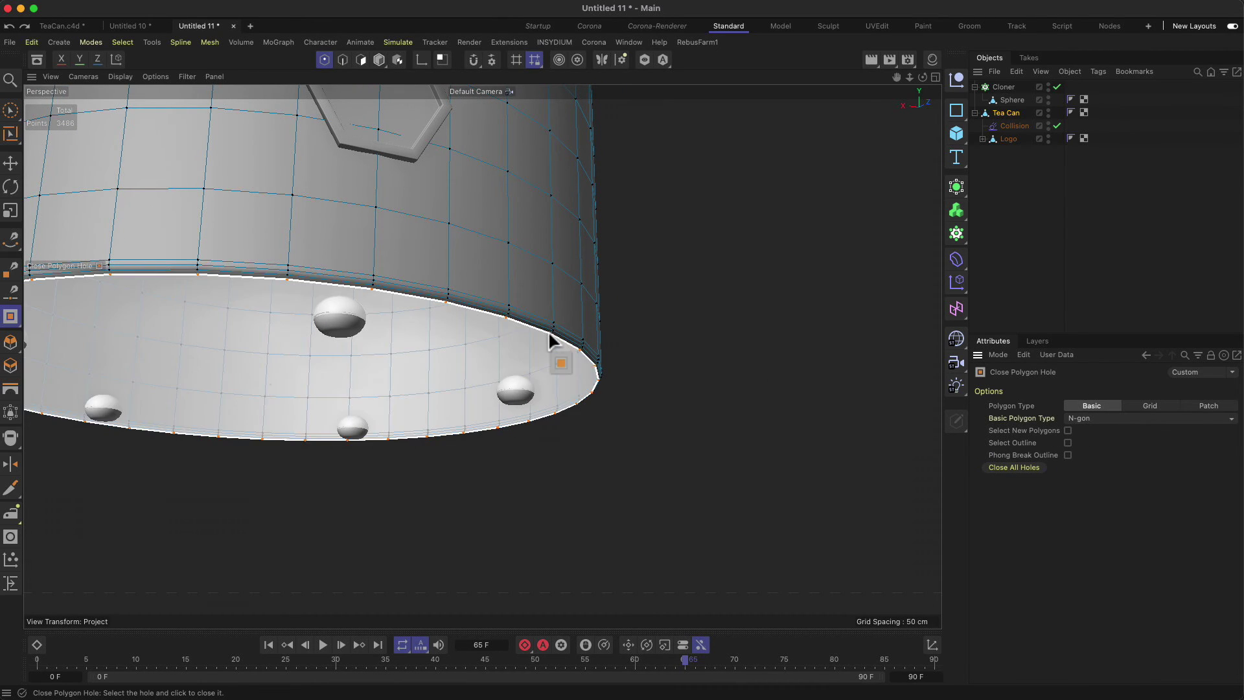
{"action": "left_click", "coordinate": [548, 331]}
{"action": "left_click_drag", "start_coordinate": [547, 333], "coordinate": [743, 315], "text": "alt"}
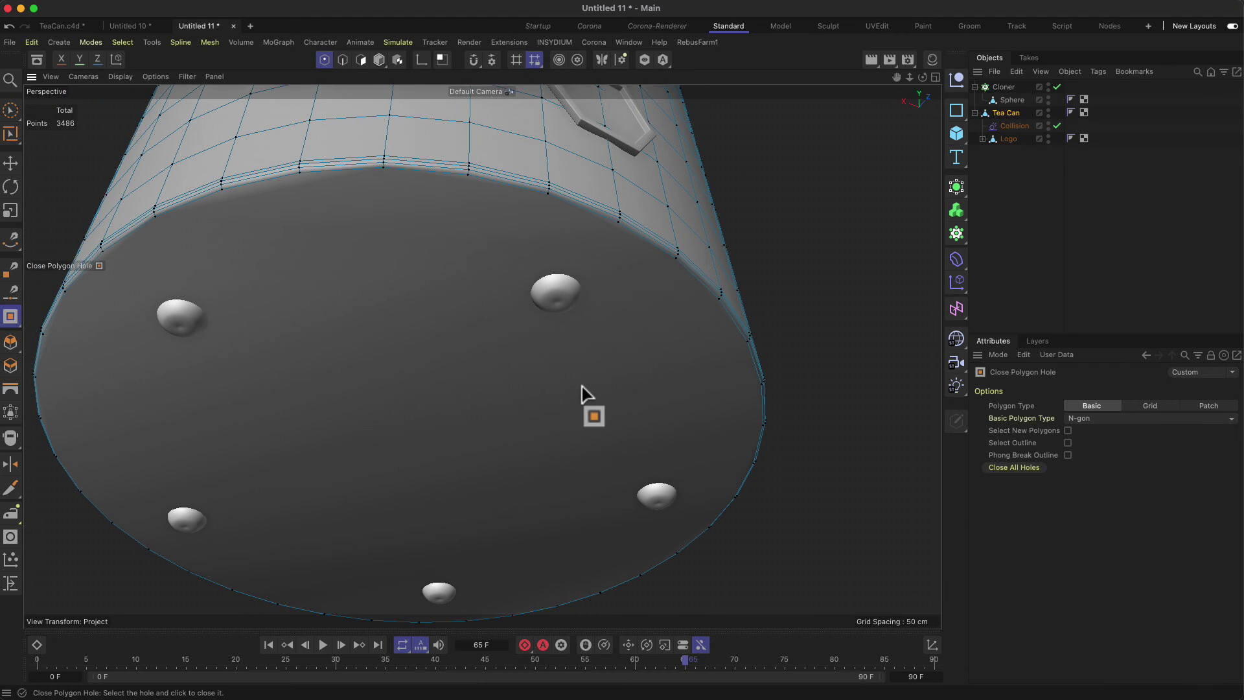
{"action": "key", "text": "super+z"}
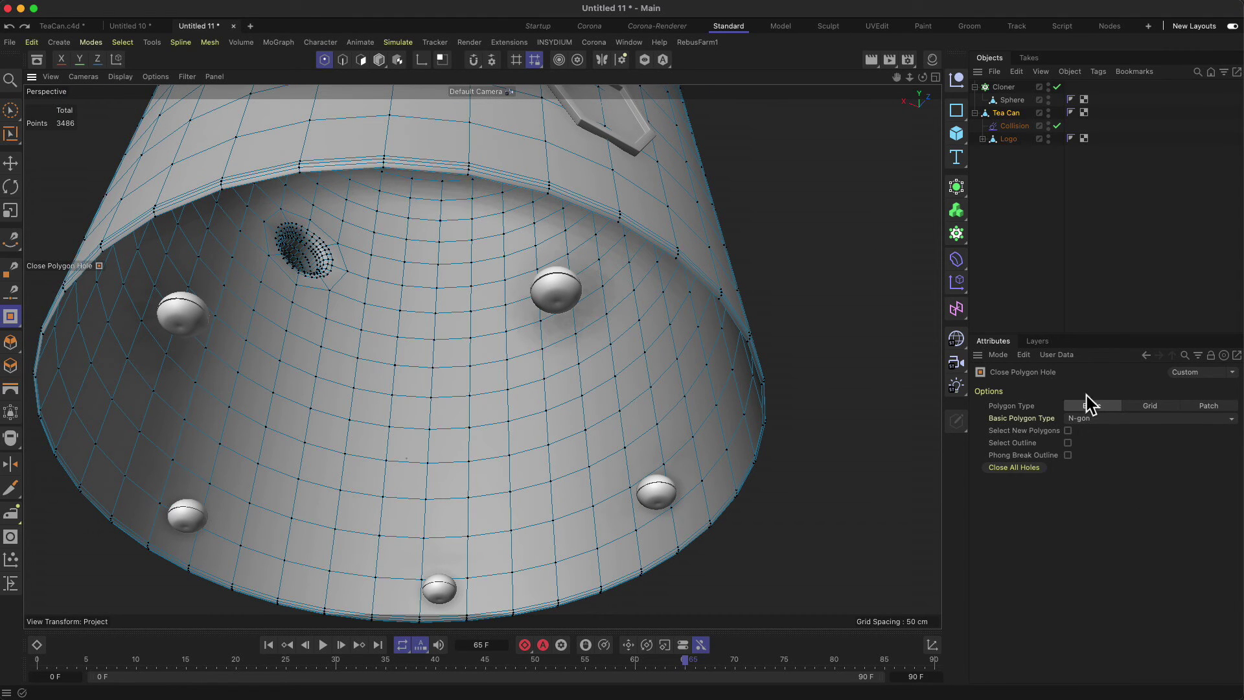
Fill the can's open bottom with Close Polygon Hole set to the Grid polygon type.
{"action": "left_click", "coordinate": [1148, 407]}
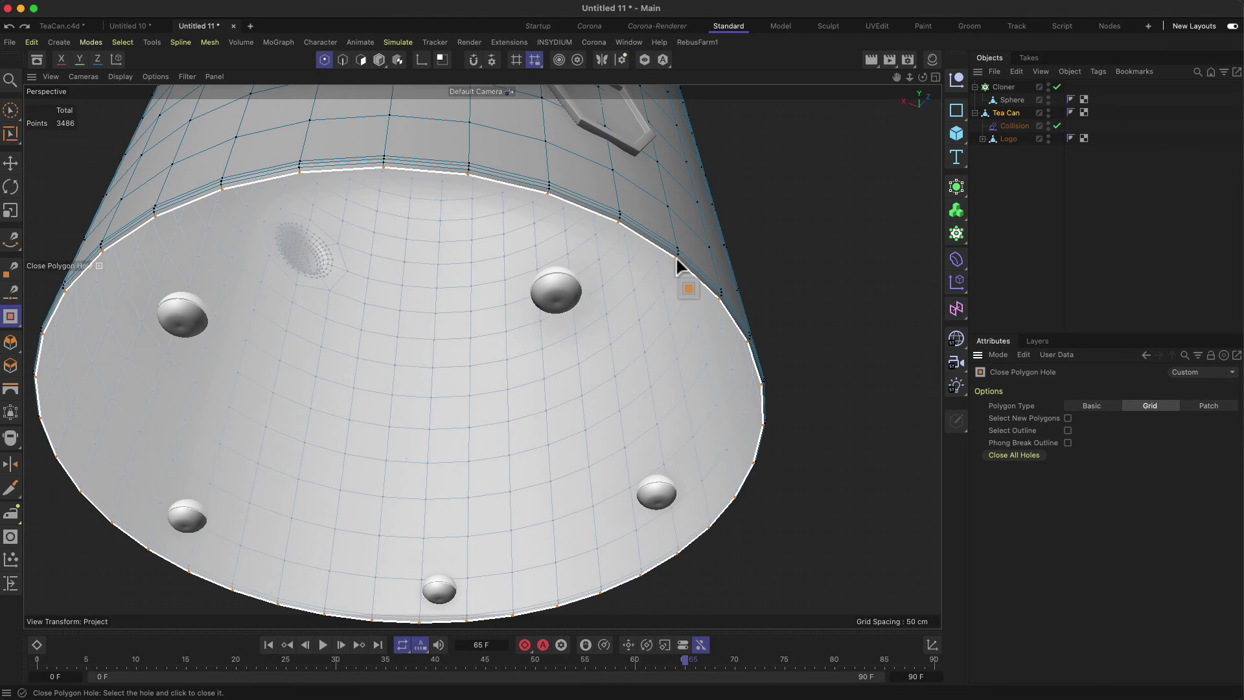
{"action": "left_click", "coordinate": [677, 266]}
{"action": "key", "text": "2"}
{"action": "left_click_drag", "start_coordinate": [523, 348], "coordinate": [516, 444]}
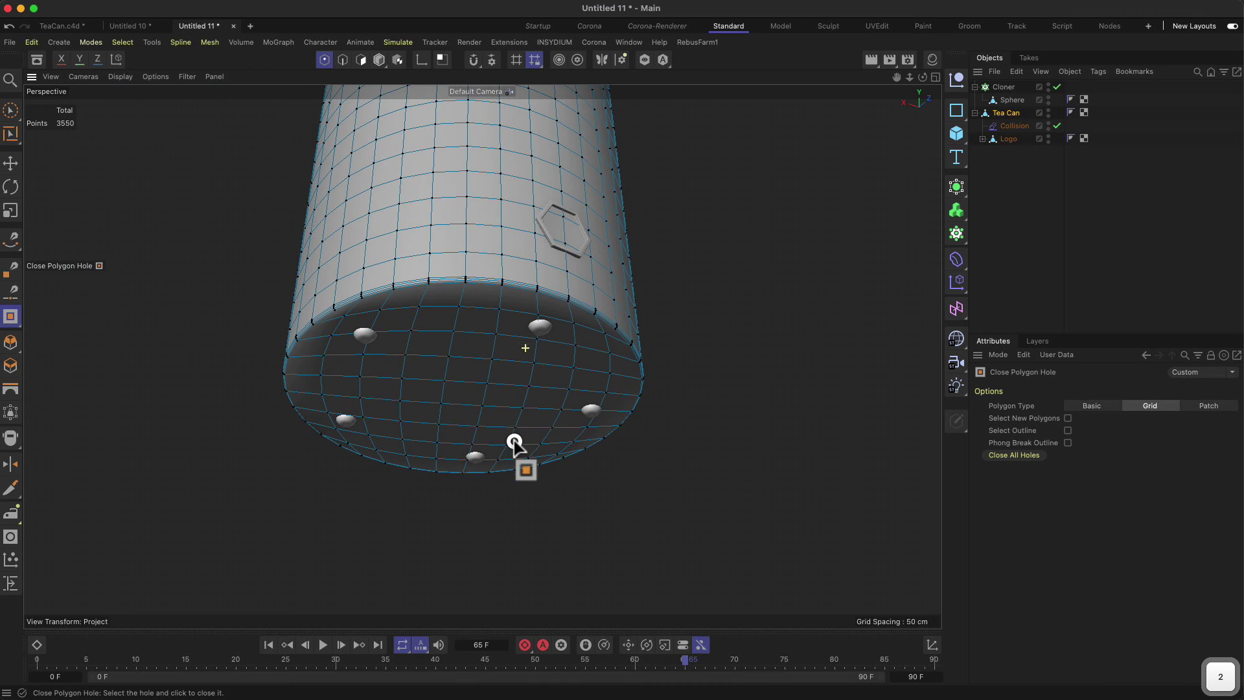
Select all polygons of the new bottom cap with Phong Break Selection and subdivide them.
{"action": "key", "text": "9"}
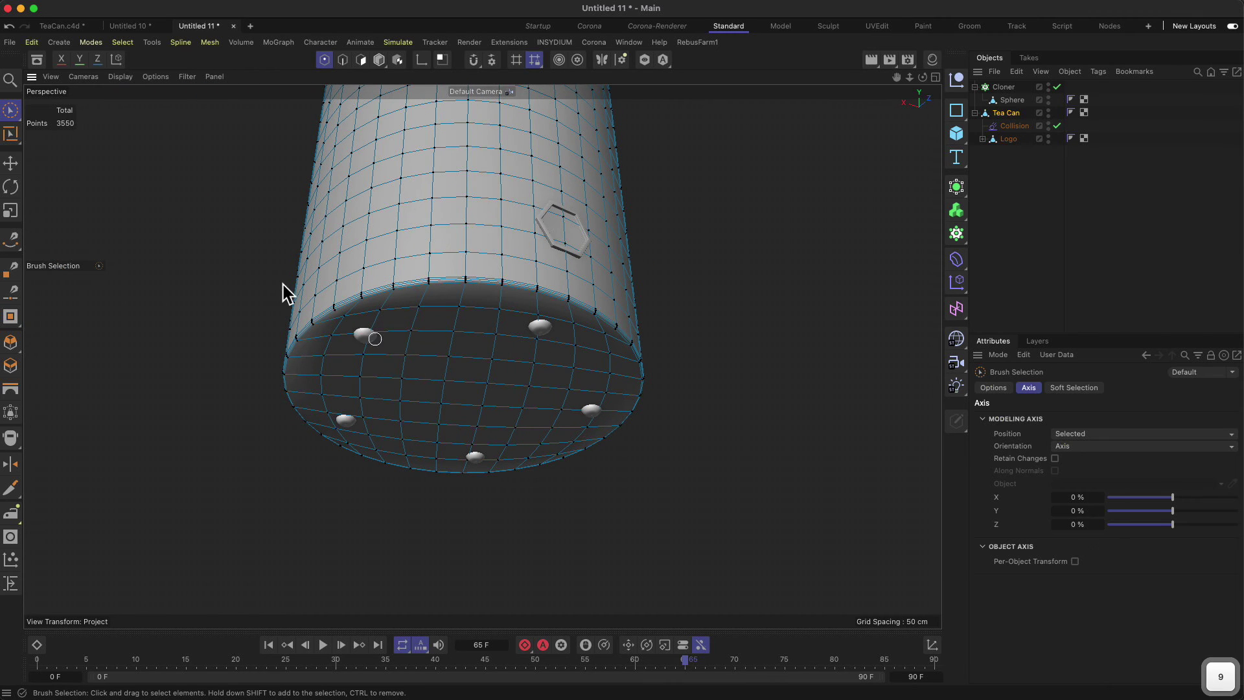
{"action": "left_click", "coordinate": [361, 60]}
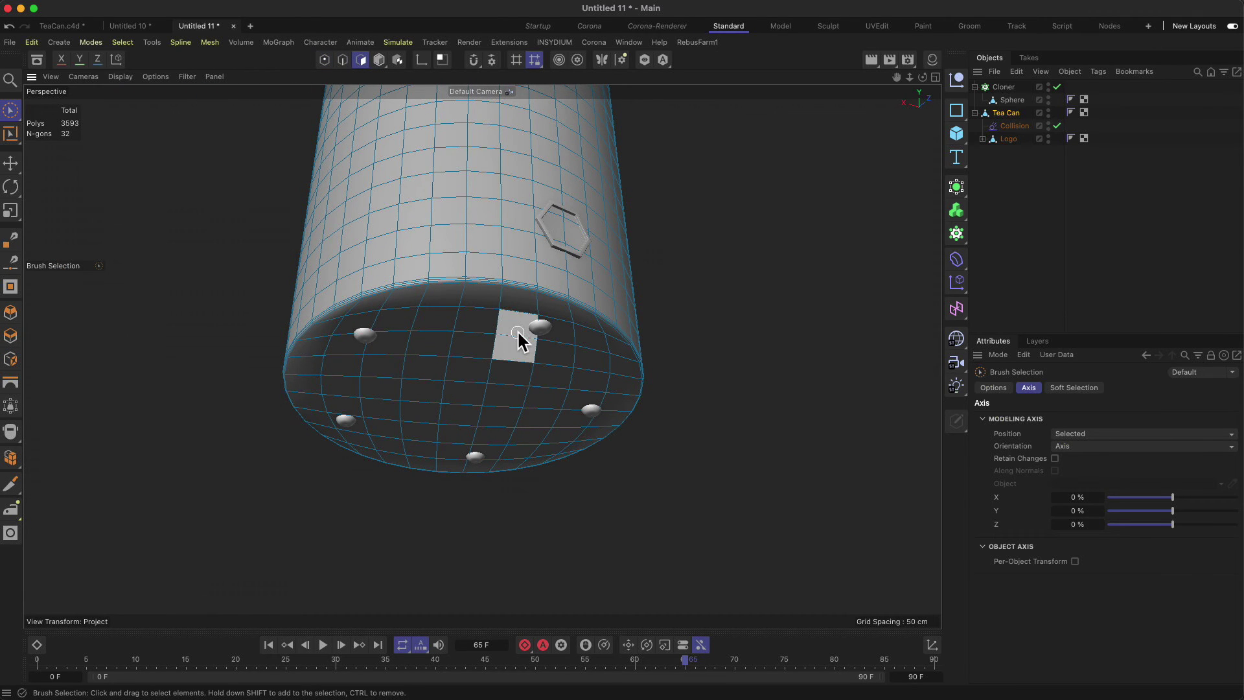
{"action": "left_click_drag", "start_coordinate": [10, 134], "coordinate": [71, 230]}
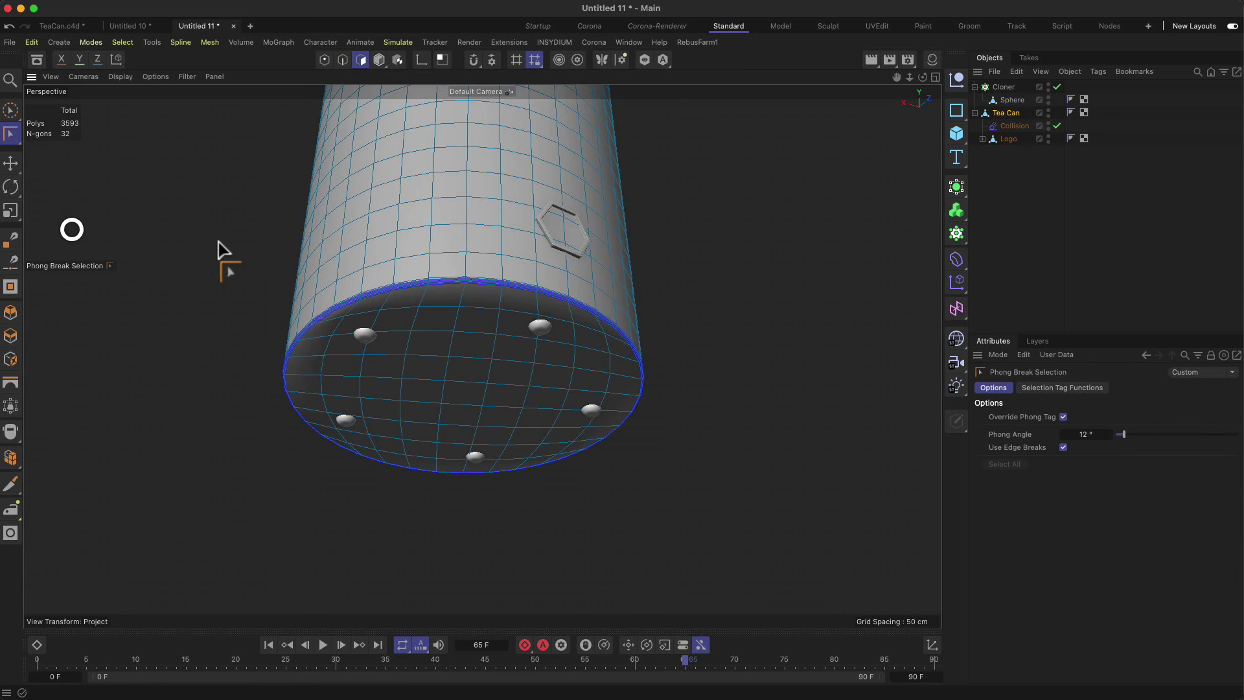
{"action": "key", "text": "2"}
{"action": "left_click_drag", "start_coordinate": [559, 347], "coordinate": [655, 273]}
{"action": "left_click", "coordinate": [578, 317]}
{"action": "key", "text": "2"}
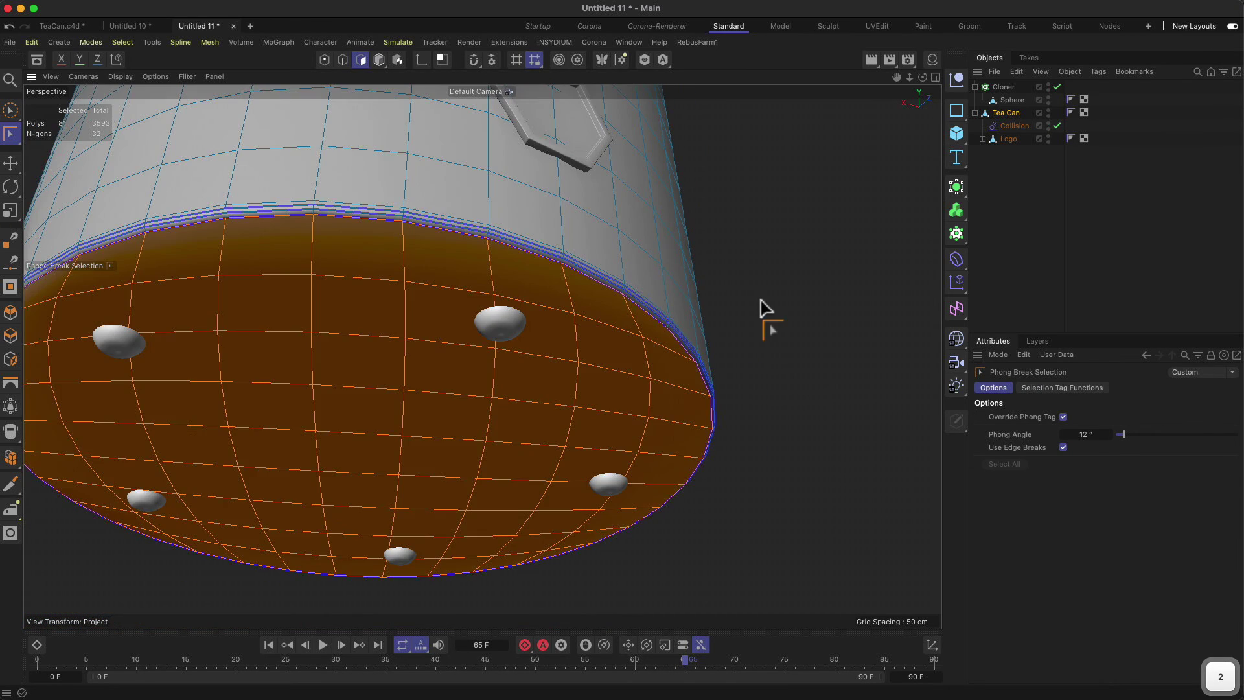
{"action": "right_click", "coordinate": [751, 244]}
{"action": "left_click", "coordinate": [798, 380]}
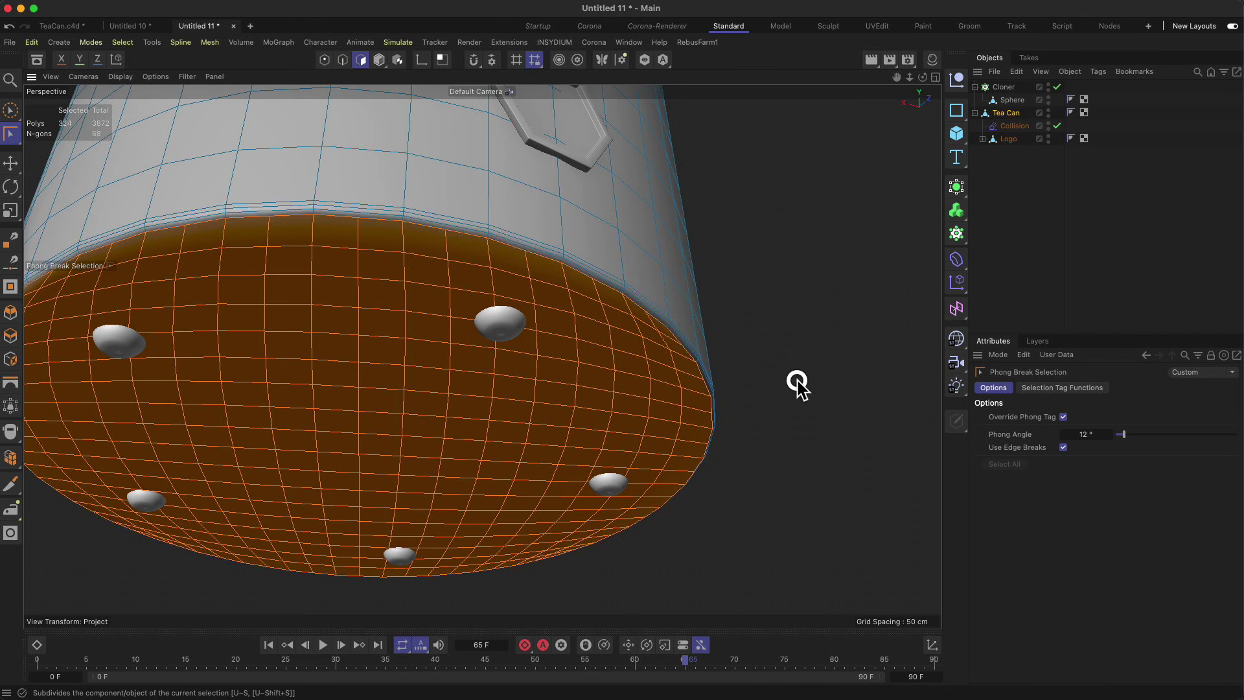
Subdivide the selected bottom cap polygons two more times.
{"action": "right_click", "coordinate": [745, 270]}
{"action": "left_click", "coordinate": [785, 402]}
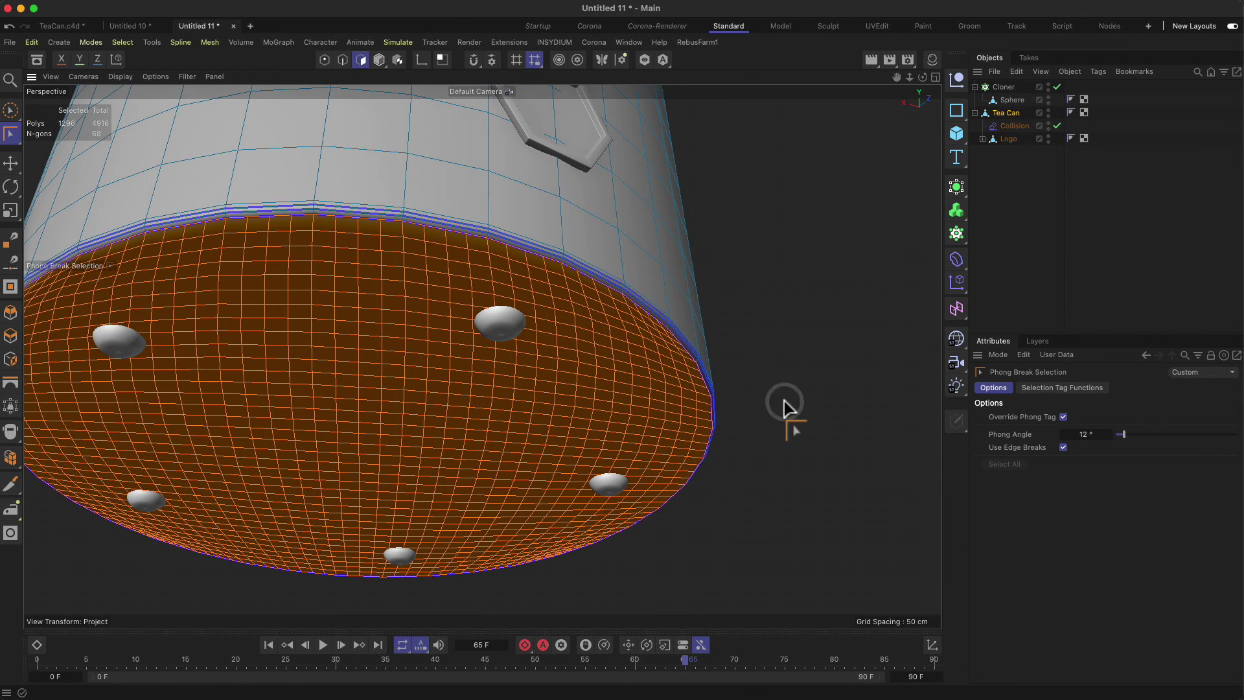
{"action": "right_click", "coordinate": [739, 288]}
{"action": "left_click", "coordinate": [782, 425]}
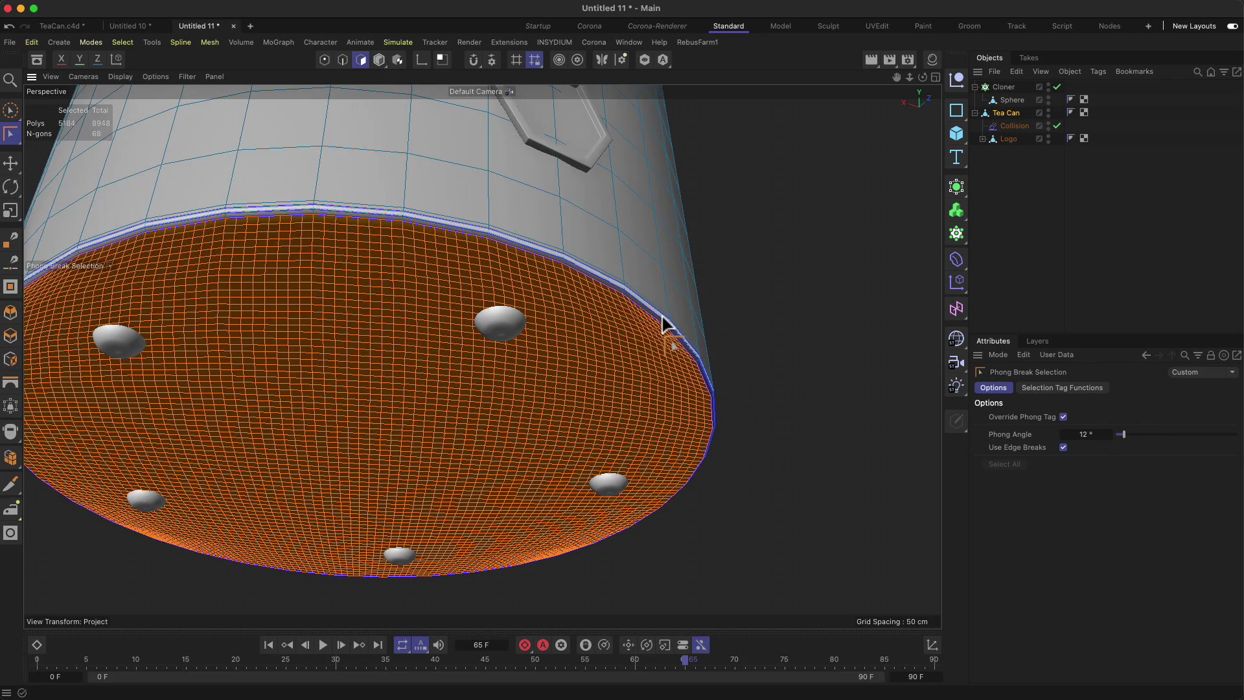
Clear the selection and examine how the feet blend into the densely subdivided bottom cap.
{"action": "key", "text": "9"}
{"action": "left_click", "coordinate": [735, 300]}
{"action": "key", "text": "2"}
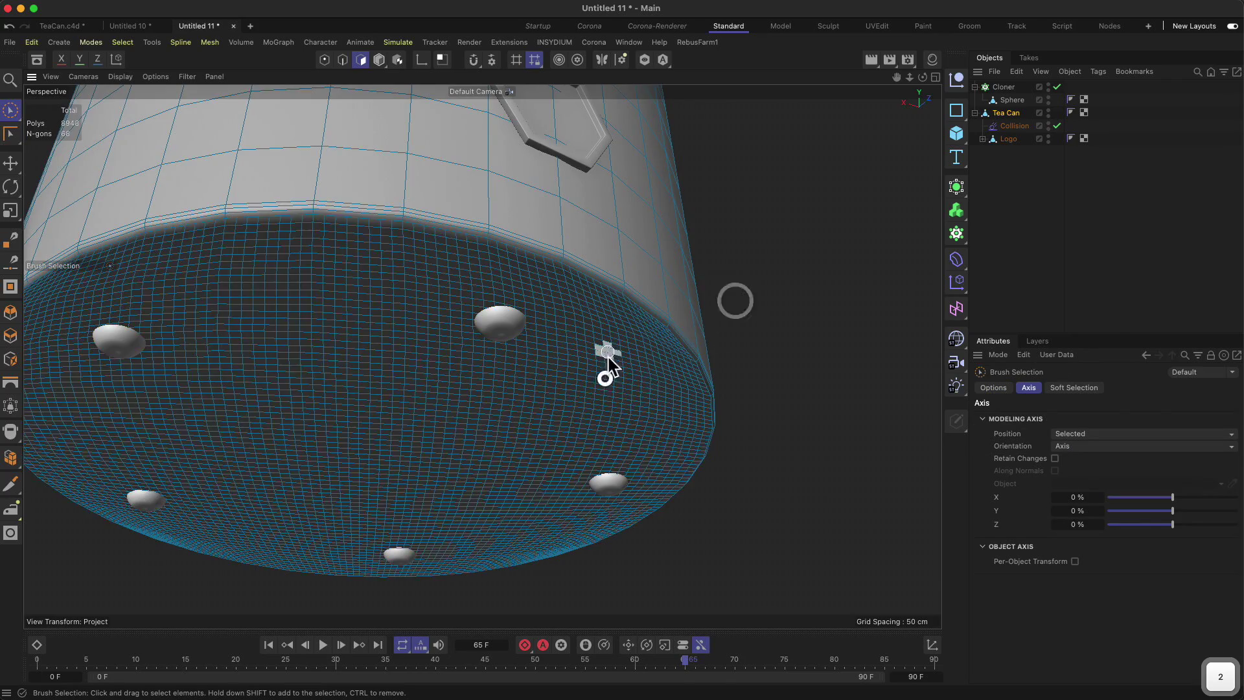
{"action": "left_click_drag", "start_coordinate": [608, 357], "coordinate": [592, 424]}
{"action": "left_click_drag", "start_coordinate": [402, 336], "coordinate": [442, 303]}
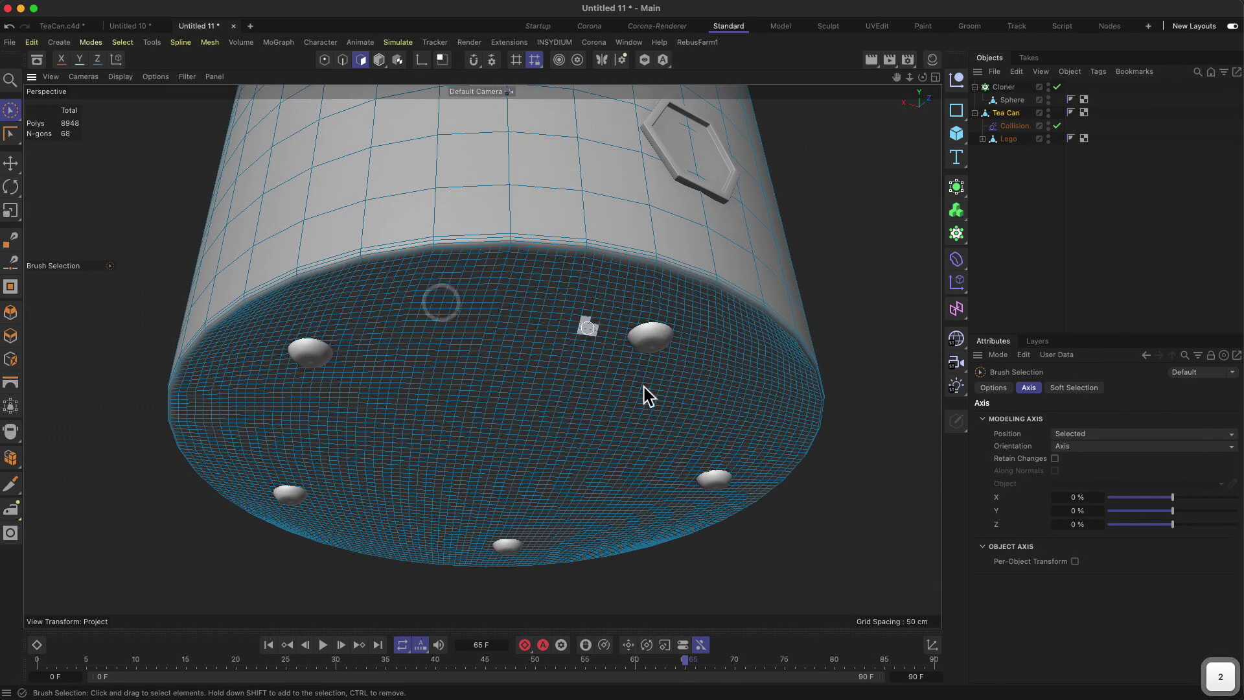
{"action": "left_click_drag", "start_coordinate": [433, 406], "coordinate": [846, 258], "text": "alt"}
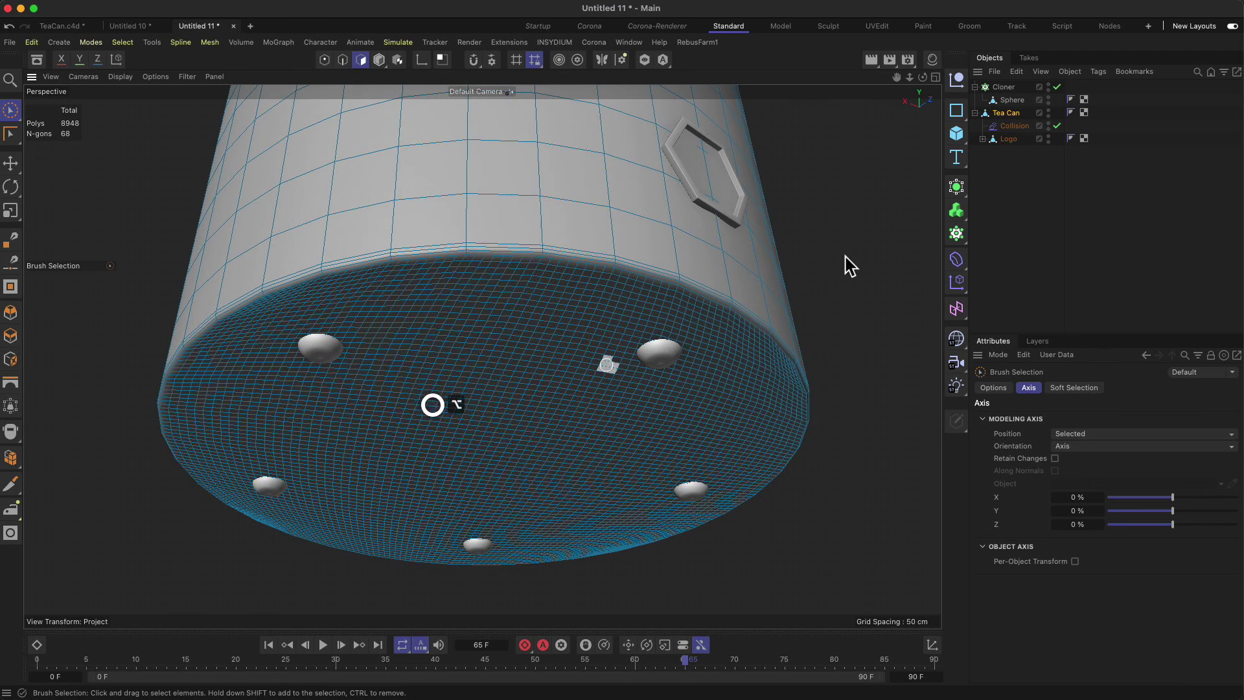
{"action": "left_click", "coordinate": [1020, 222]}
{"action": "left_click_drag", "start_coordinate": [527, 333], "coordinate": [686, 300], "text": "alt"}
Undo the subdivisions of the bottom cap and deselect the can.
{"action": "key", "text": "super+z"}
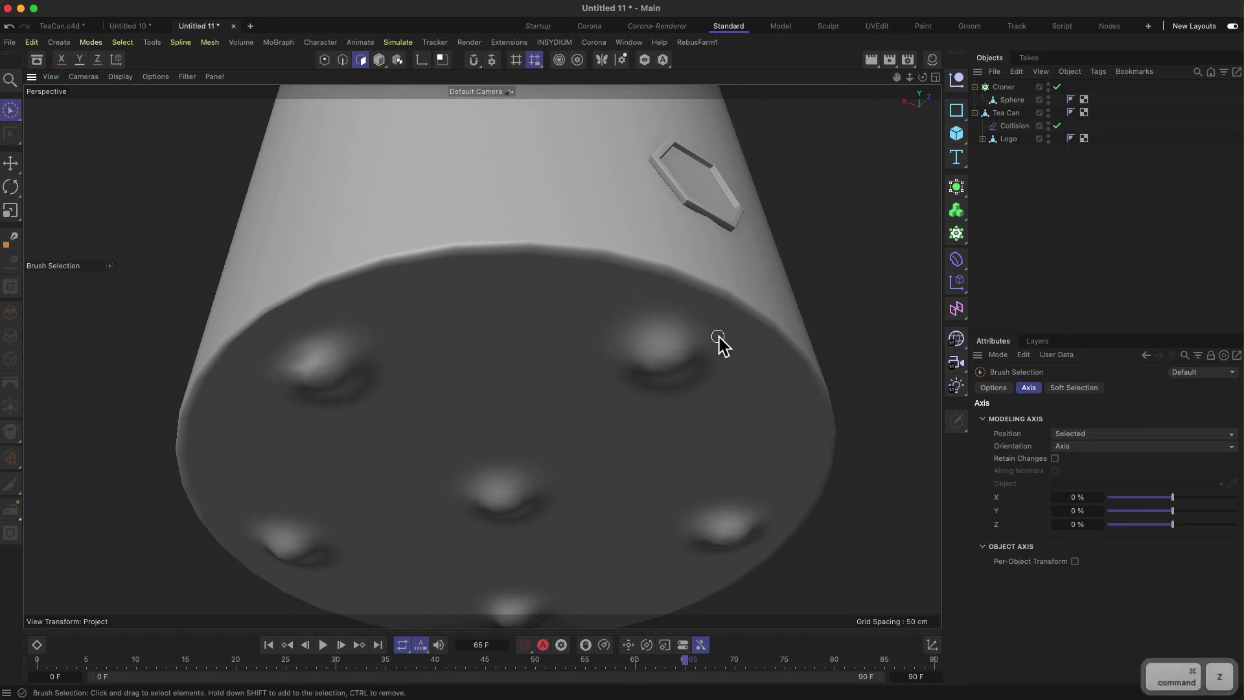
{"action": "key", "text": "super+z"}
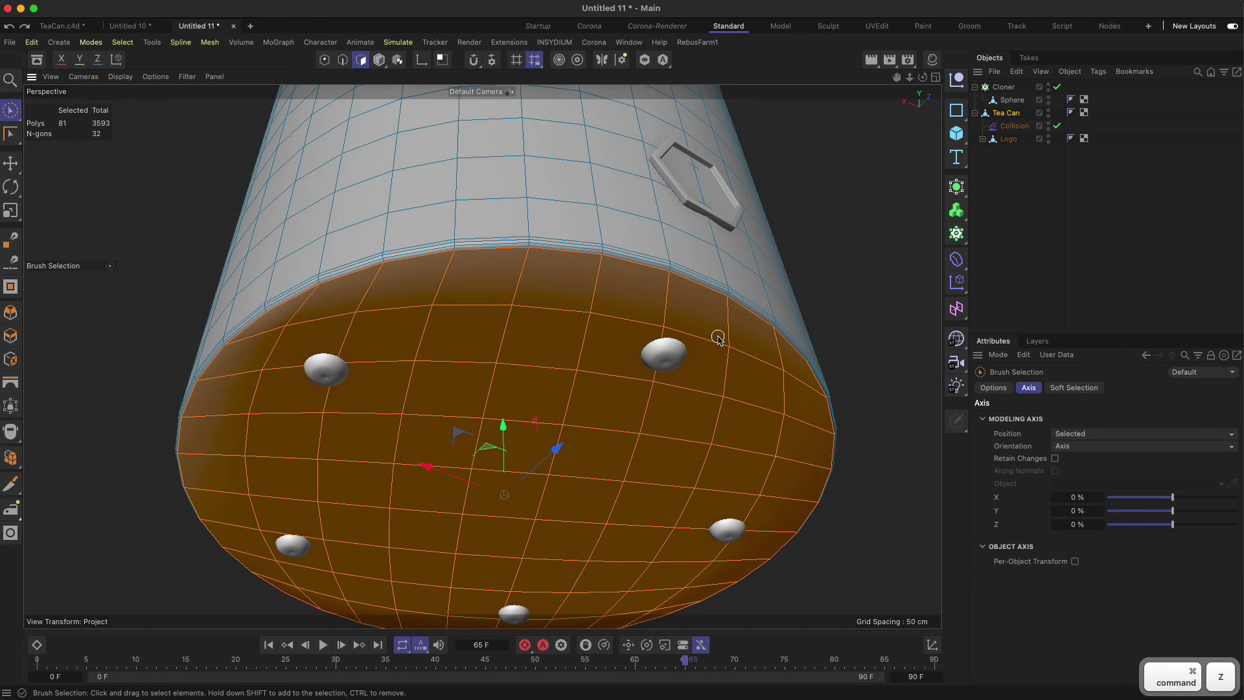
{"action": "left_click", "coordinate": [855, 258]}
{"action": "left_click", "coordinate": [1026, 208]}
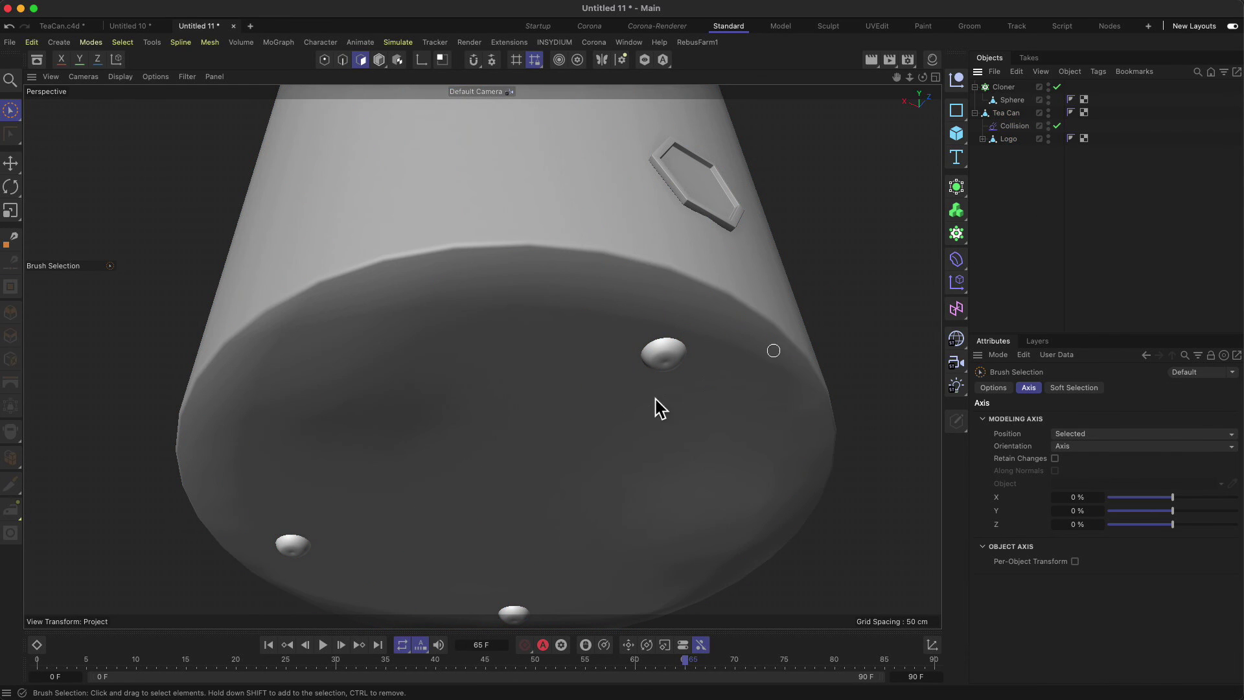
{"action": "left_click_drag", "start_coordinate": [656, 399], "coordinate": [628, 431], "text": "alt"}
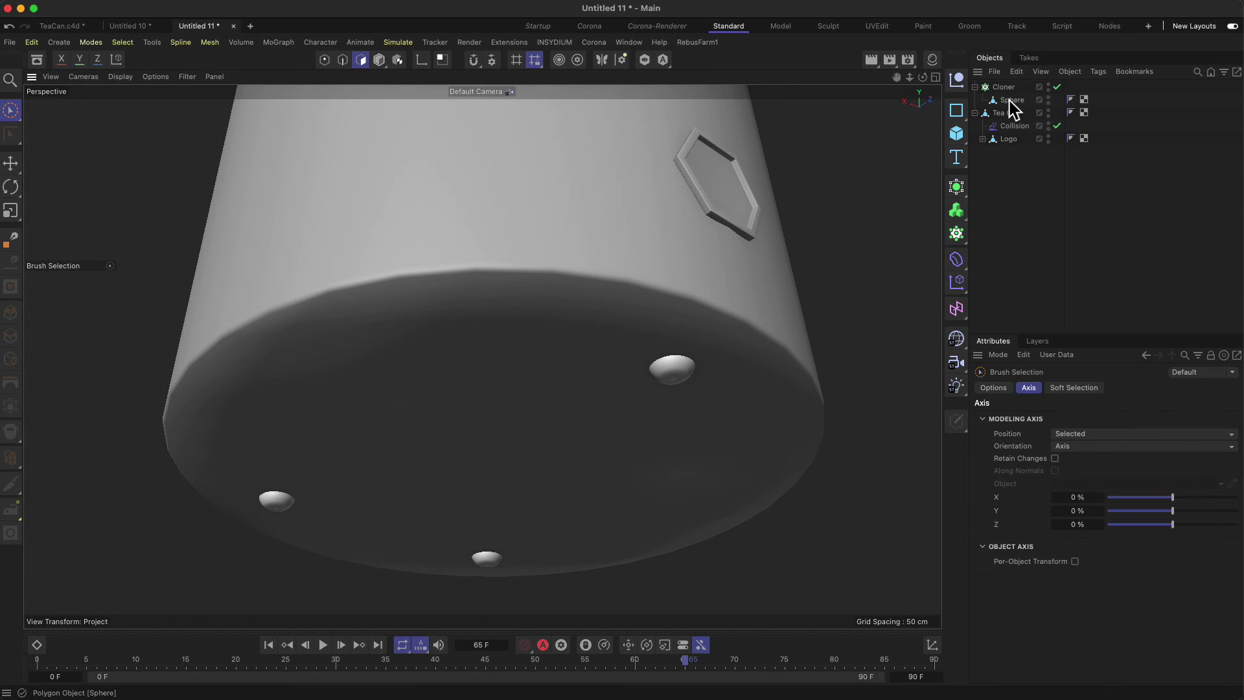
Select the tea can's bottom cap polygons with Phong Break Selection and subdivide them twice.
{"action": "left_click", "coordinate": [1006, 113]}
{"action": "left_click", "coordinate": [635, 363]}
{"action": "left_click", "coordinate": [588, 350]}
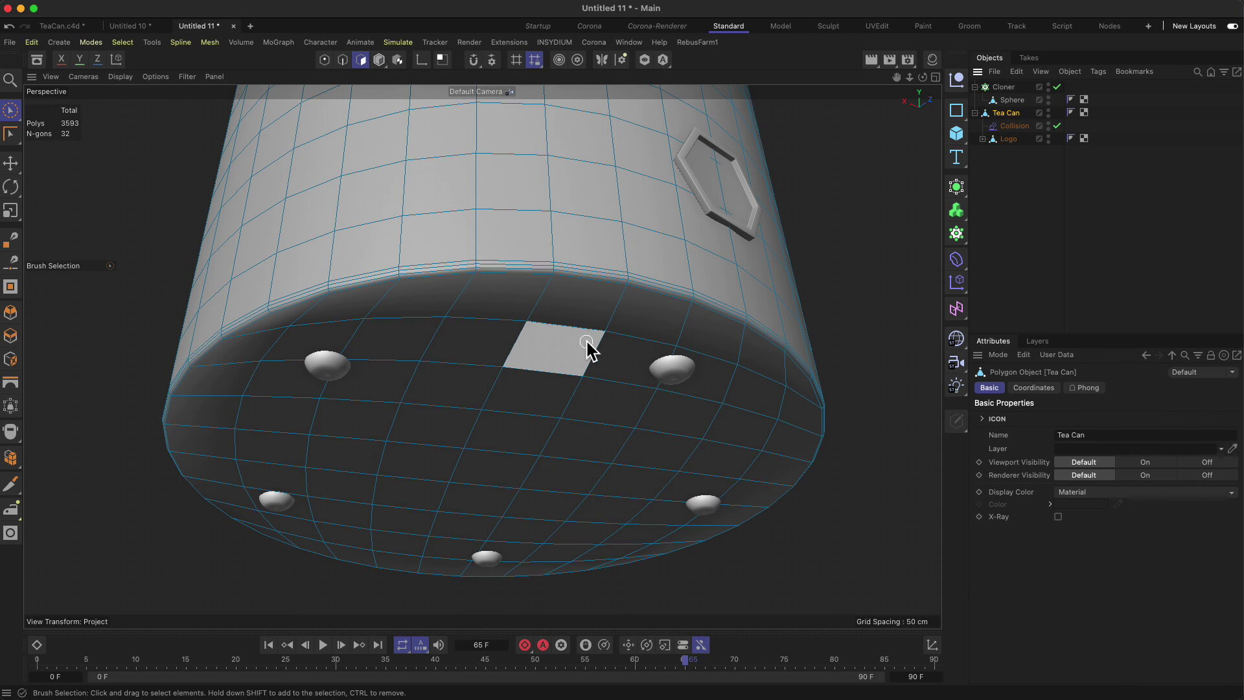
{"action": "left_click", "coordinate": [10, 134]}
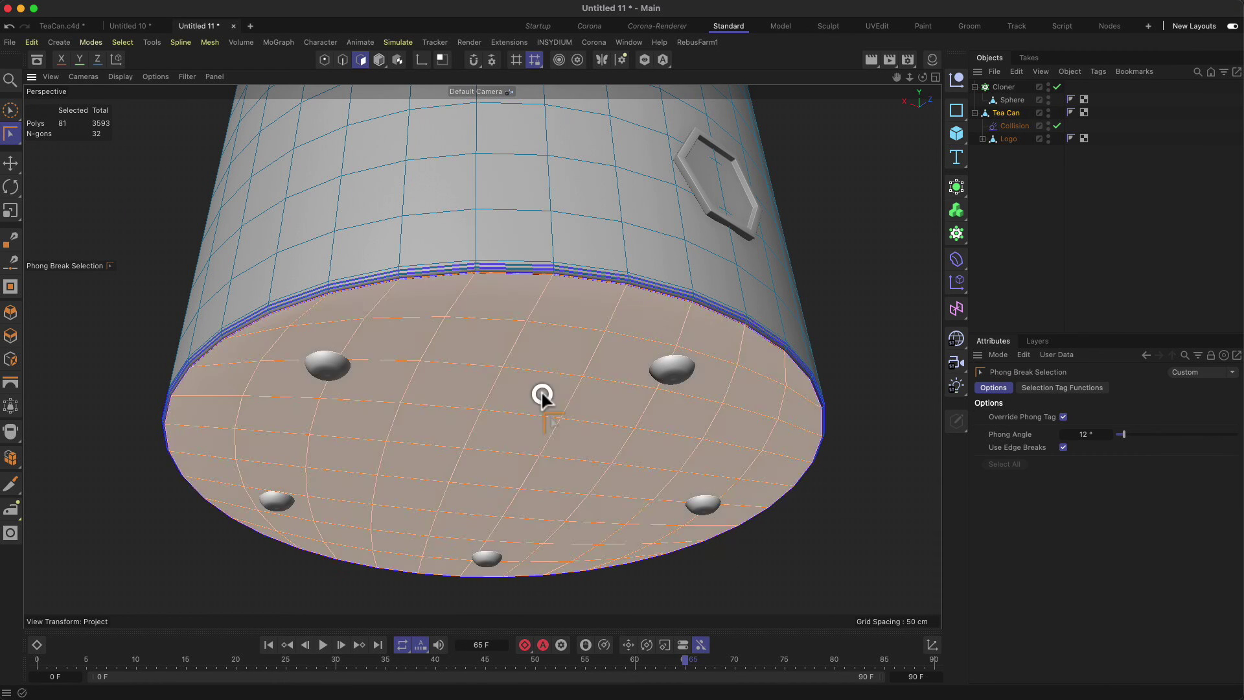
{"action": "left_click", "coordinate": [542, 390]}
{"action": "key", "text": "u"}
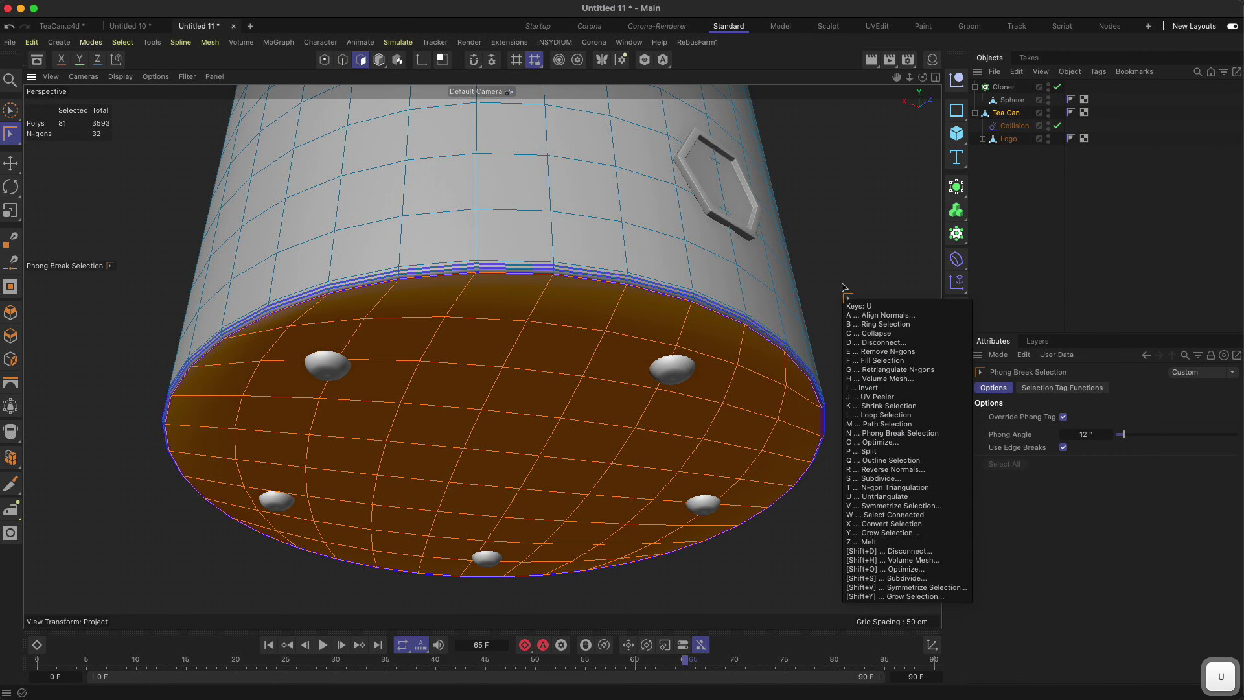
{"action": "key", "text": "s"}
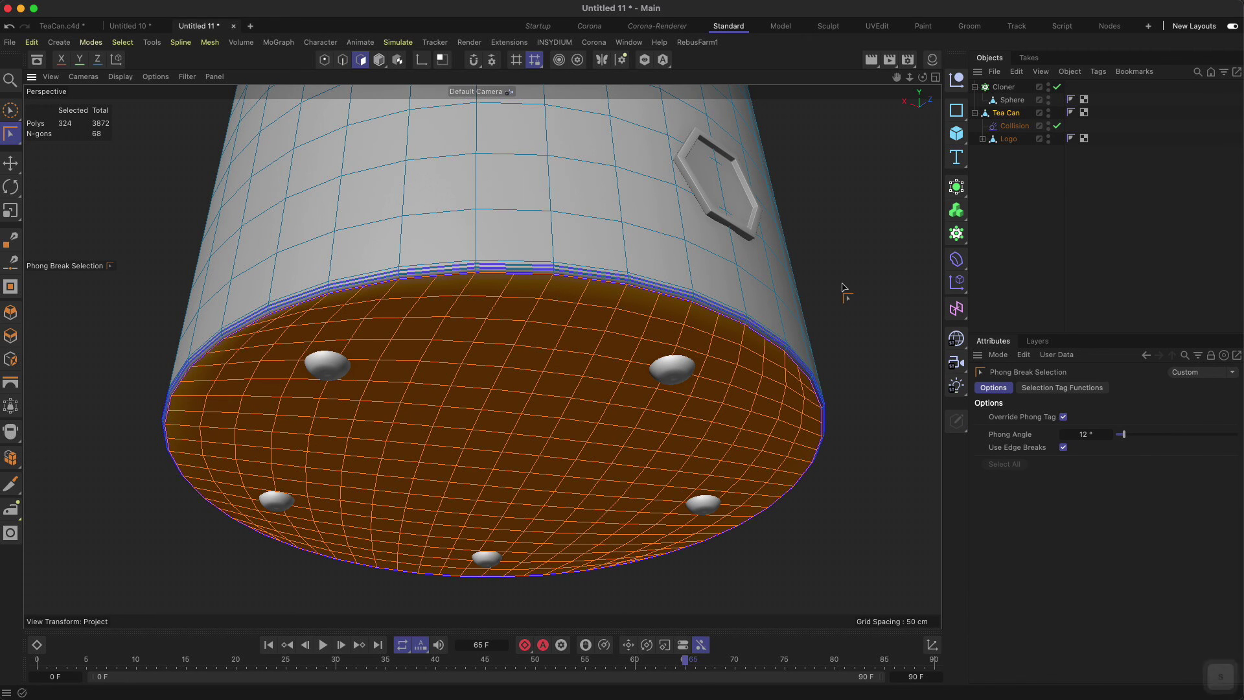
{"action": "key", "text": "u"}
{"action": "key", "text": "s"}
{"action": "key", "text": "u"}
{"action": "key", "text": "s"}
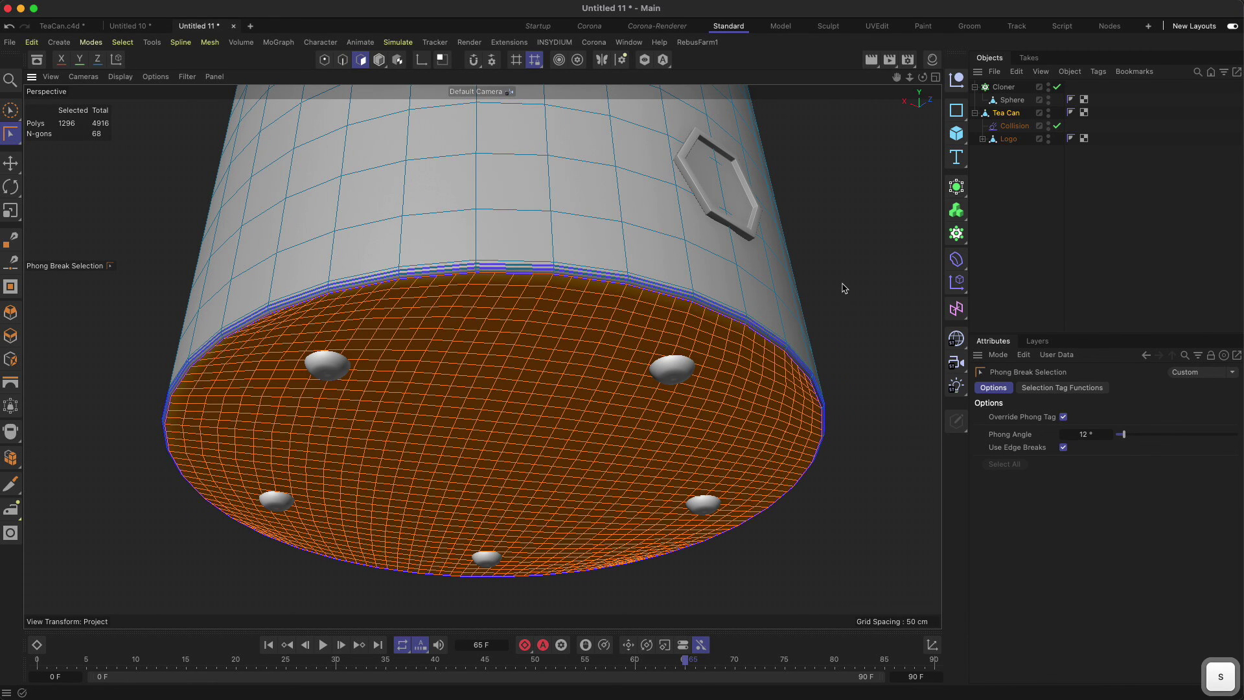
Deselect the can and examine the blended feet on the subdivided bottom from several angles.
{"action": "left_click", "coordinate": [1042, 204]}
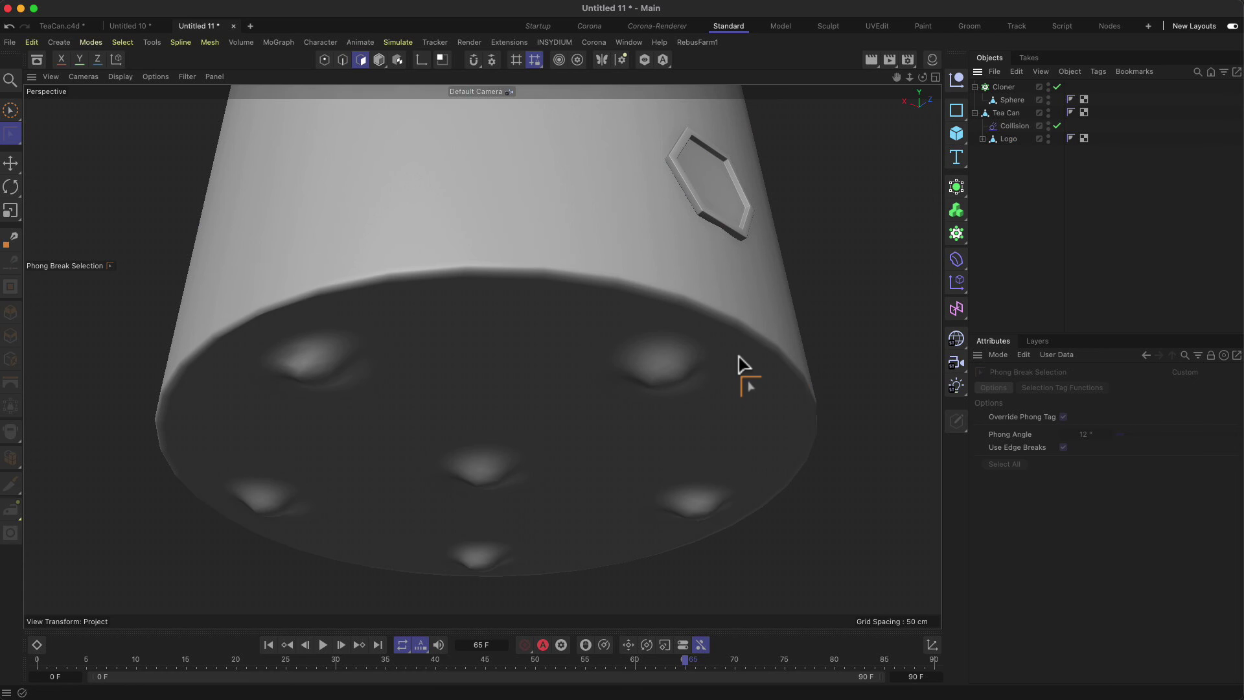
{"action": "key", "text": "9"}
{"action": "key", "text": "1"}
{"action": "left_click_drag", "start_coordinate": [804, 351], "coordinate": [571, 364]}
{"action": "right_click_drag", "start_coordinate": [572, 364], "coordinate": [519, 429]}
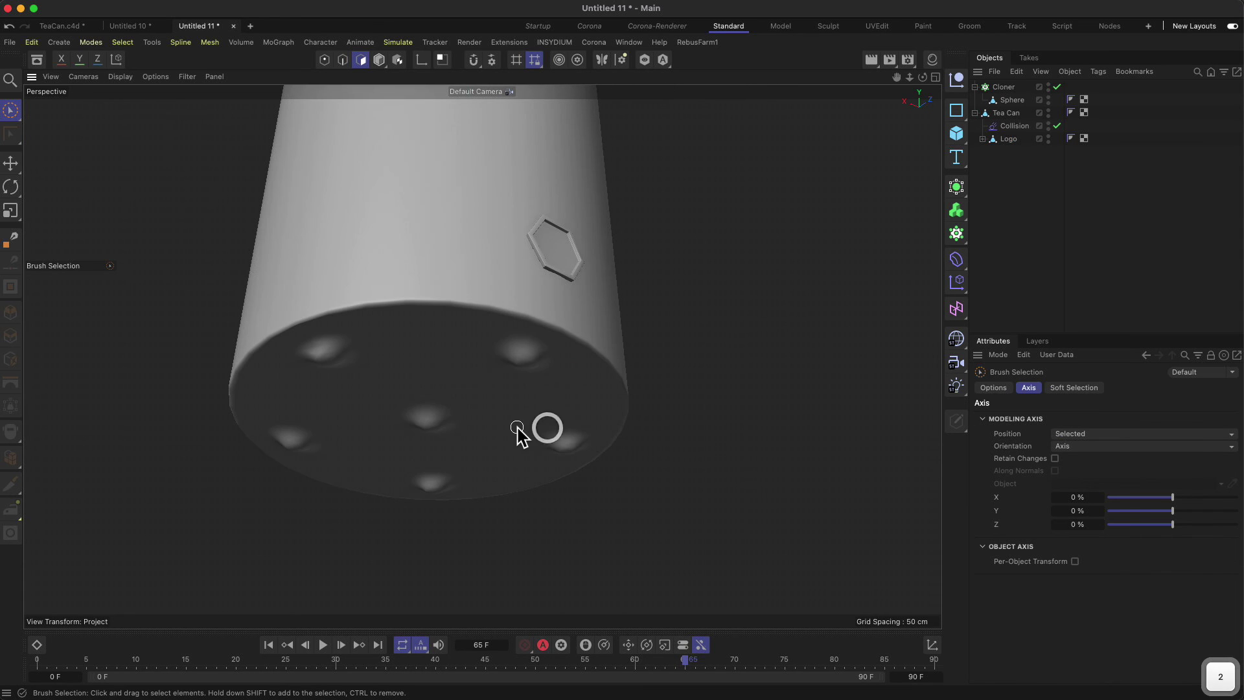
{"action": "left_click_drag", "start_coordinate": [502, 403], "coordinate": [351, 381], "text": "alt"}
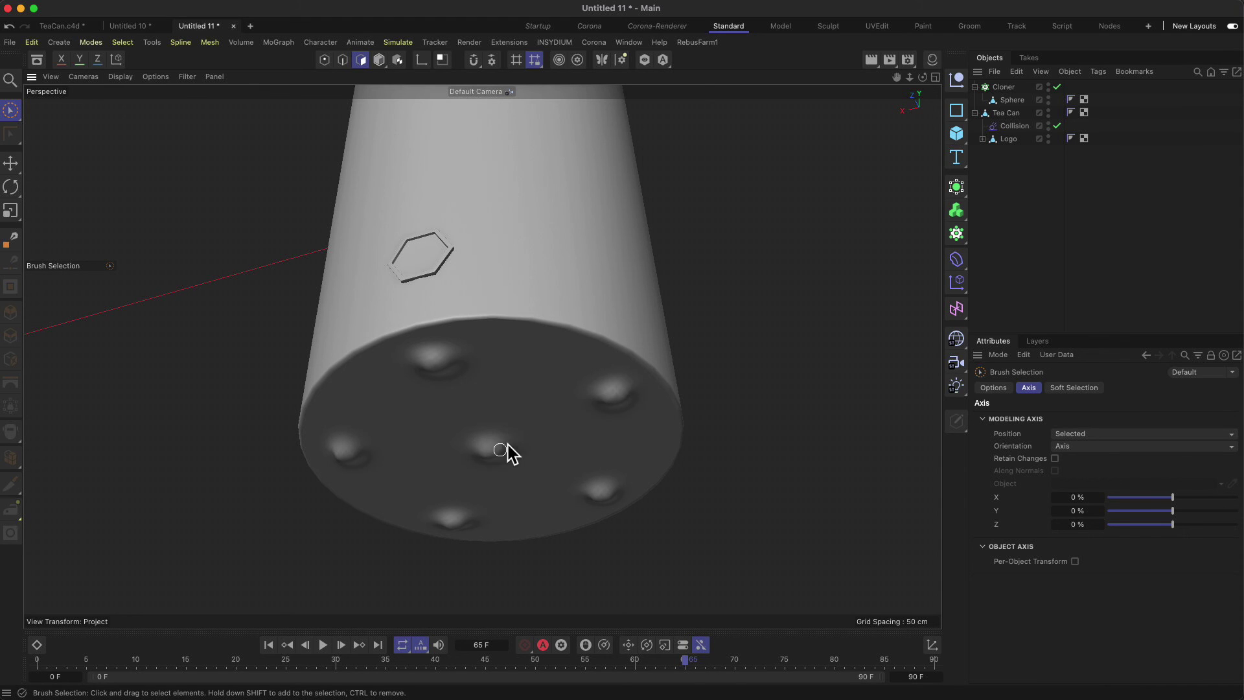
Review the settings of the Cloner, the Collision deformer and the cloned Sphere.
{"action": "left_click", "coordinate": [1003, 87]}
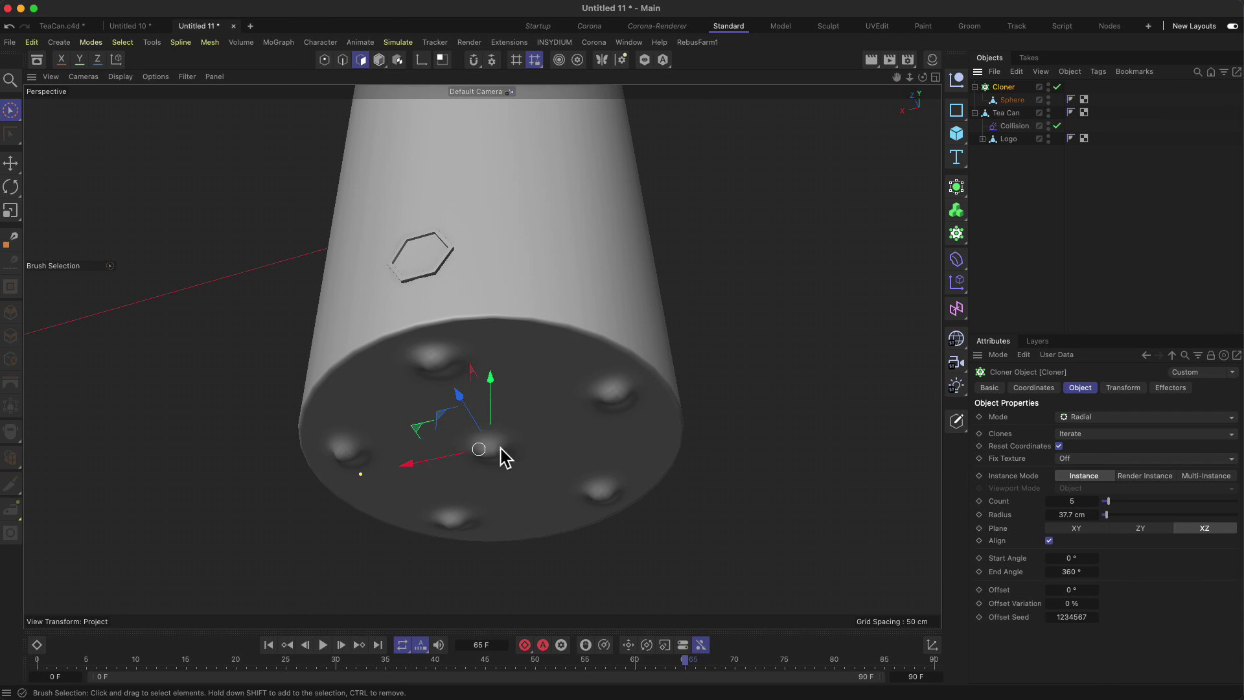
{"action": "left_click", "coordinate": [1015, 126]}
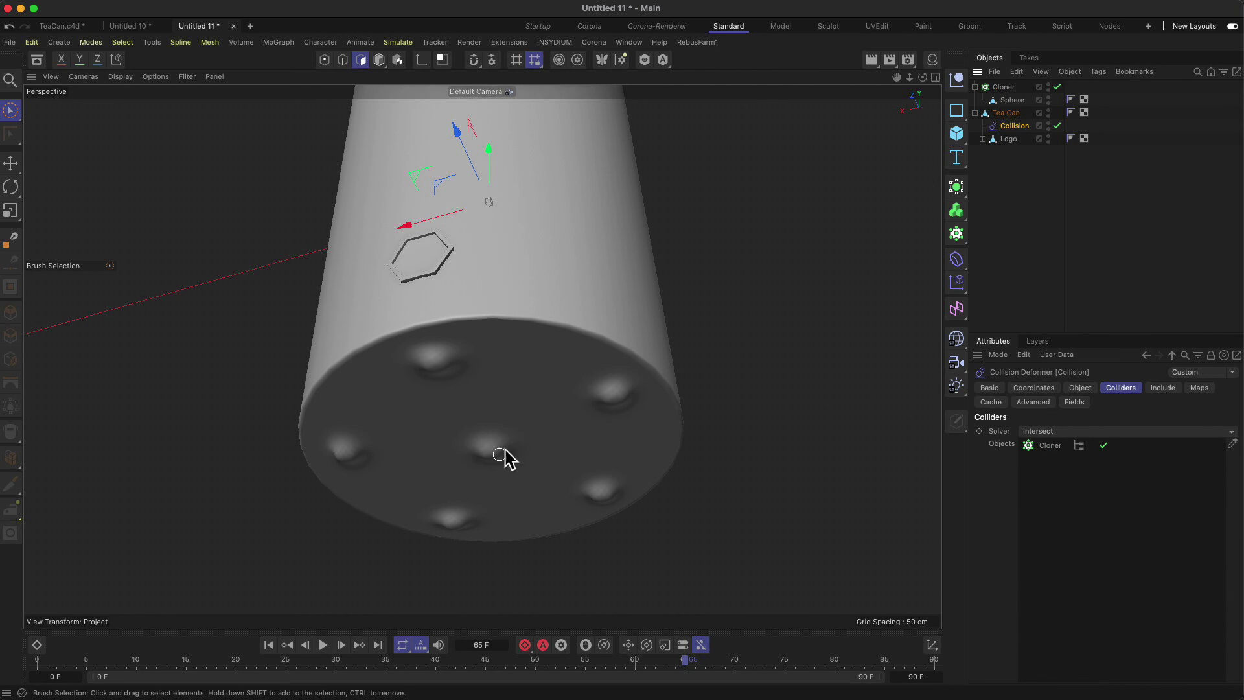
{"action": "left_click", "coordinate": [1009, 100]}
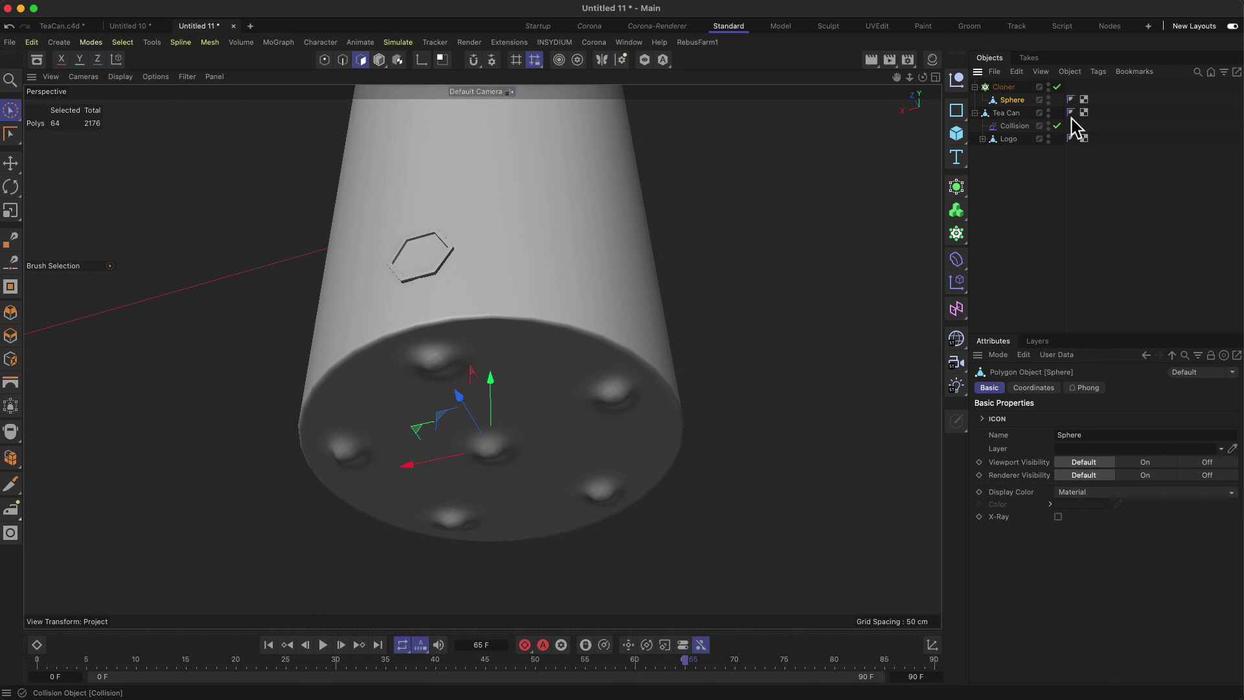
{"action": "left_click", "coordinate": [1007, 127]}
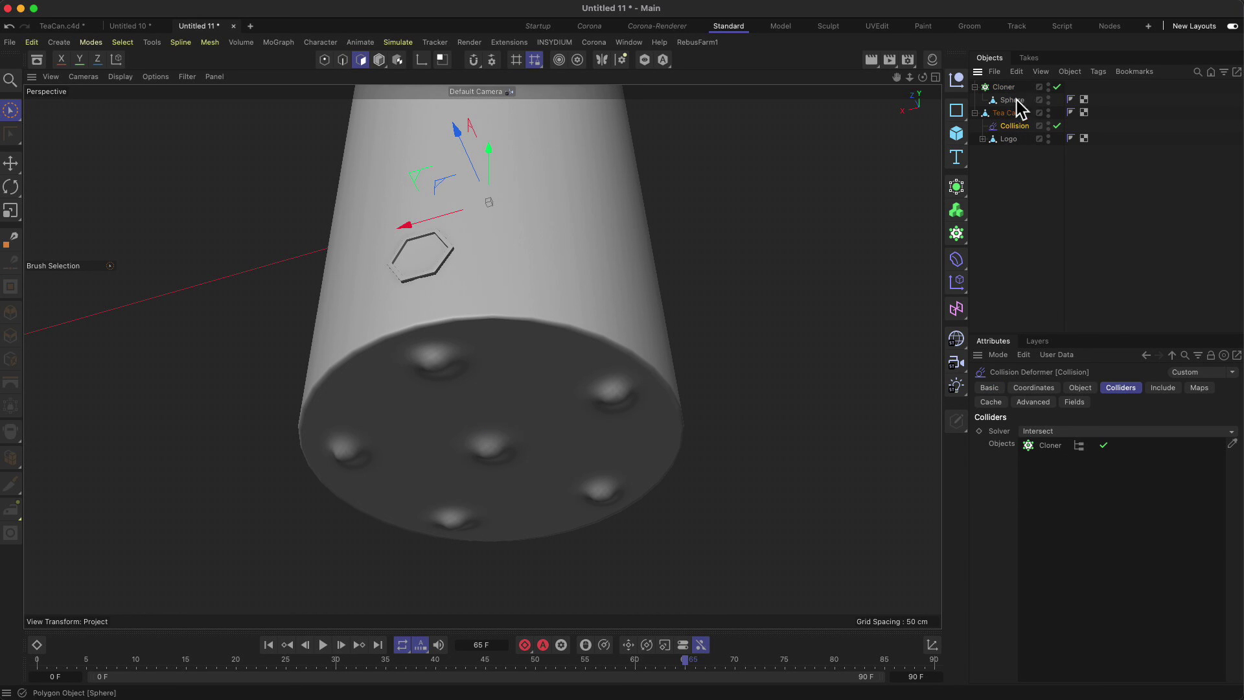
Make the Cloner editable and expand the resulting group of spheres.
{"action": "left_click", "coordinate": [1001, 88]}
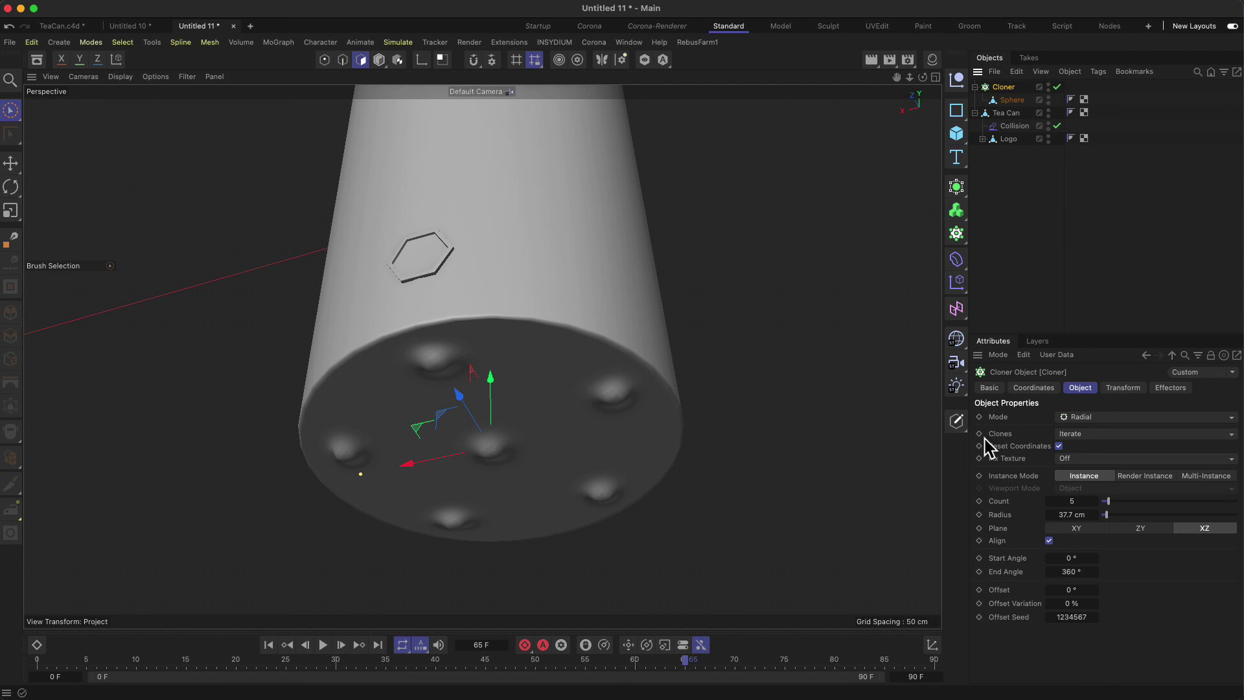
{"action": "left_click", "coordinate": [958, 421]}
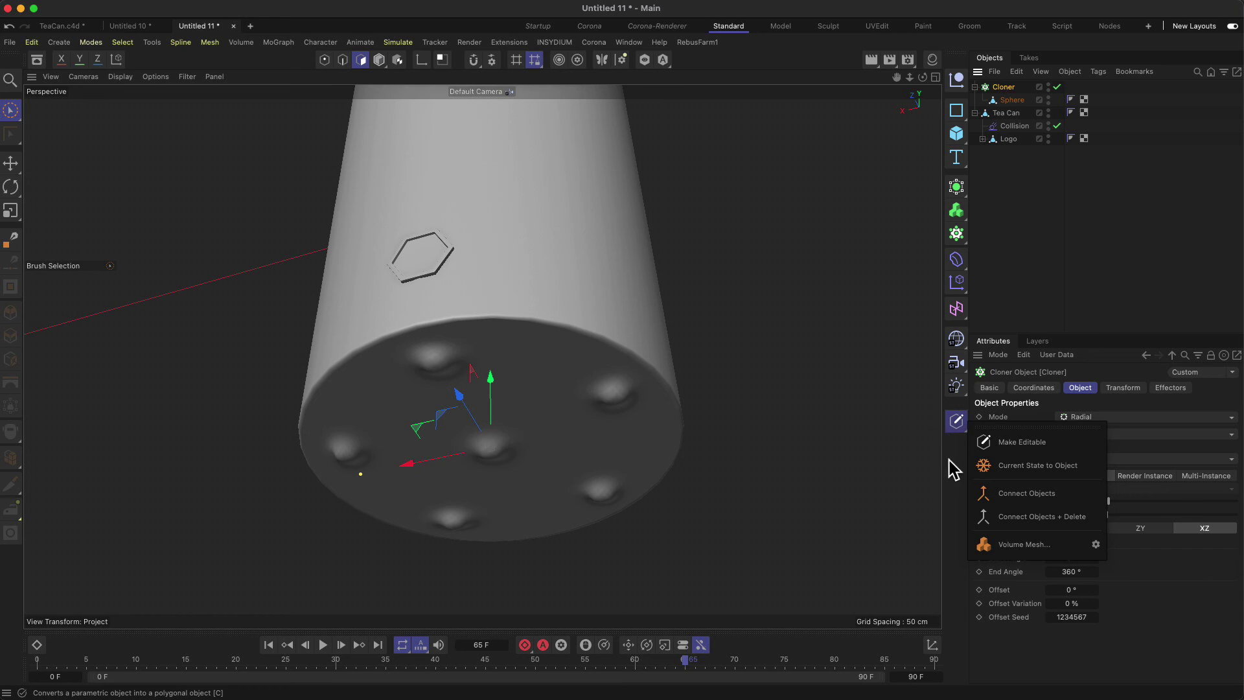
{"action": "left_click", "coordinate": [959, 424]}
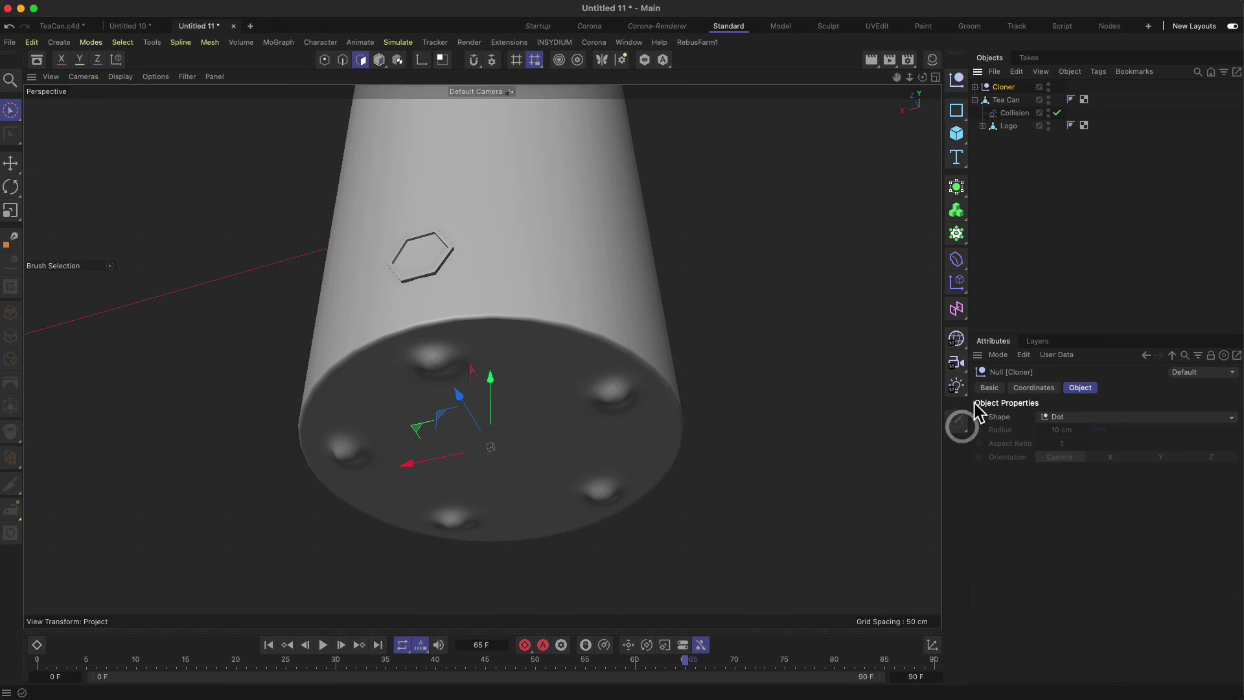
{"action": "left_click", "coordinate": [975, 87]}
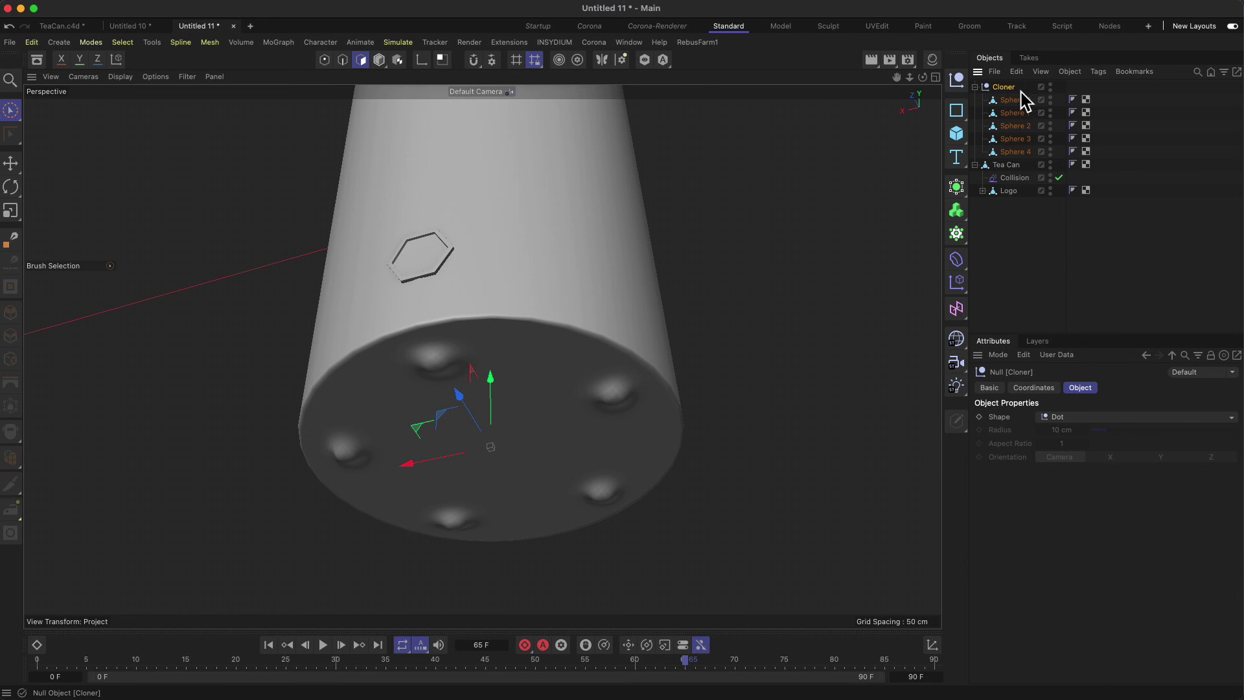
Check which foot each sphere in the Cloner group belongs to, and select all five spheres.
{"action": "left_click", "coordinate": [1022, 113]}
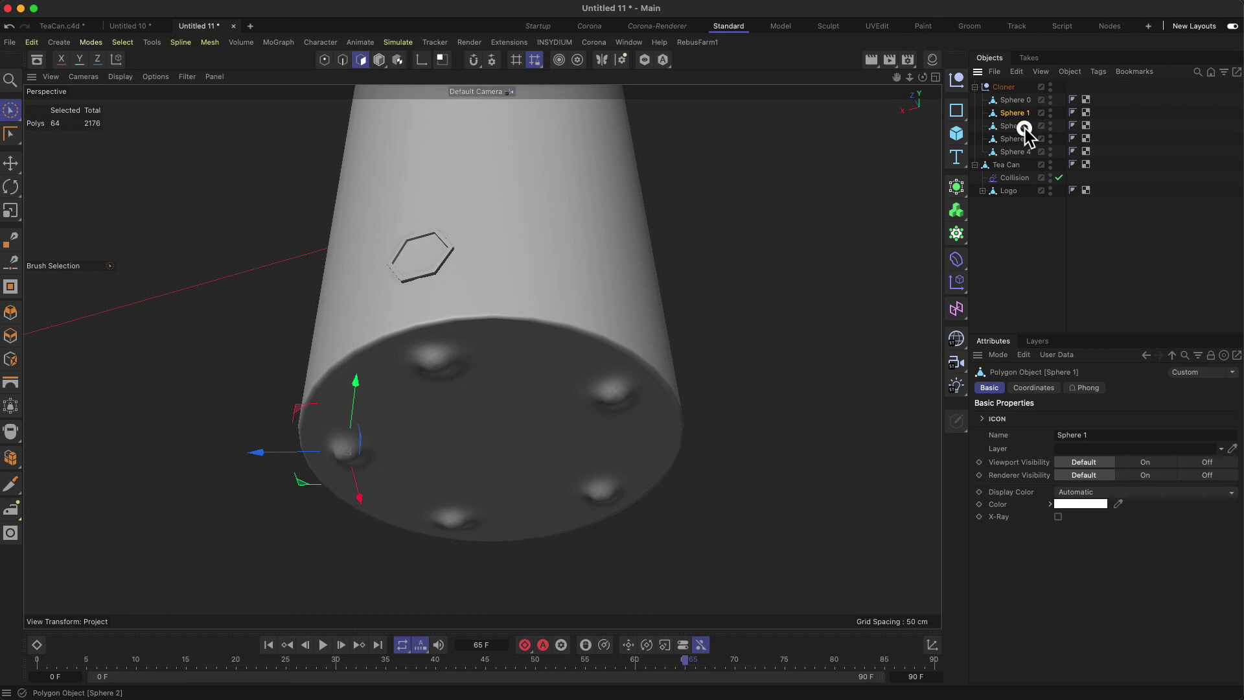
{"action": "left_click", "coordinate": [1023, 130]}
{"action": "left_click", "coordinate": [1021, 149]}
{"action": "left_click", "coordinate": [1022, 137]}
{"action": "left_click", "coordinate": [1022, 126]}
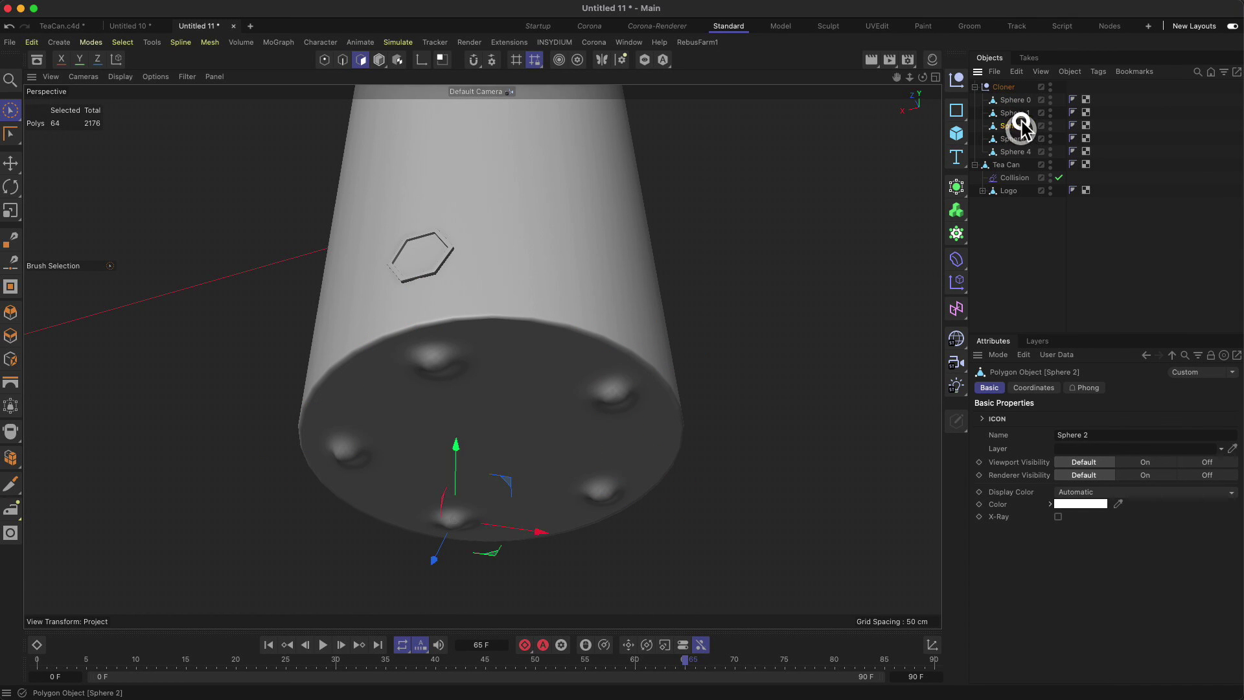
{"action": "left_click", "coordinate": [1022, 112]}
{"action": "left_click", "coordinate": [1022, 99]}
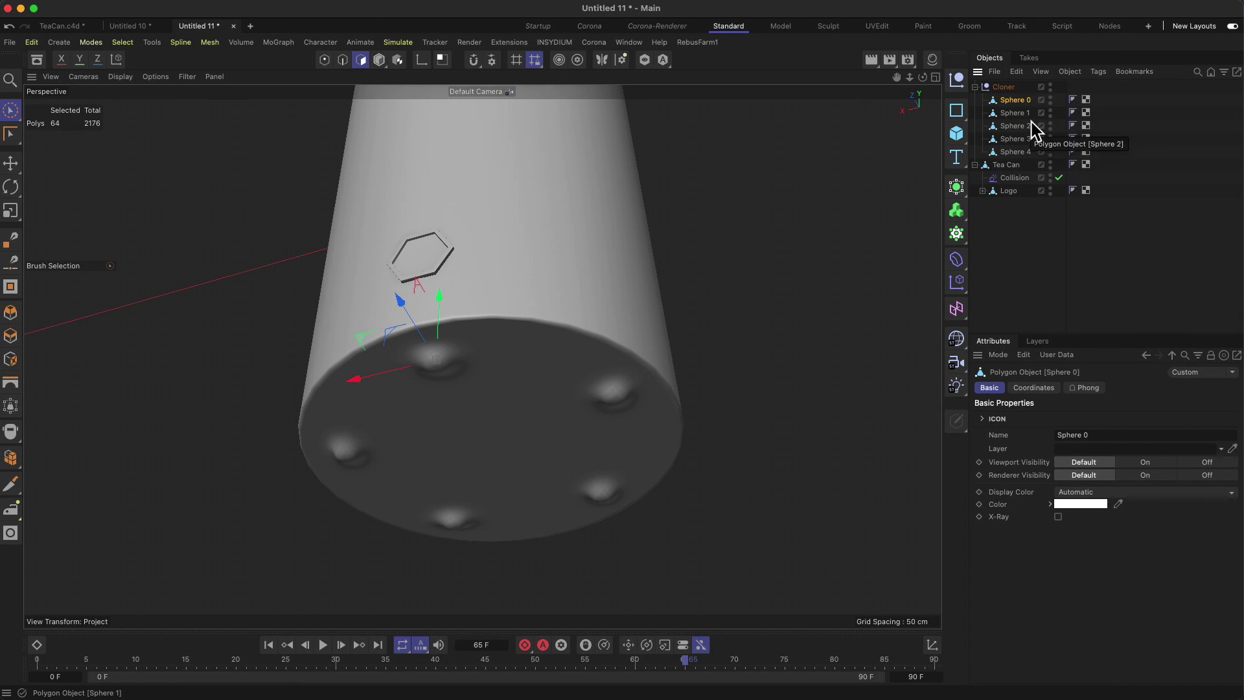
{"action": "left_click", "coordinate": [1027, 151], "text": "shift"}
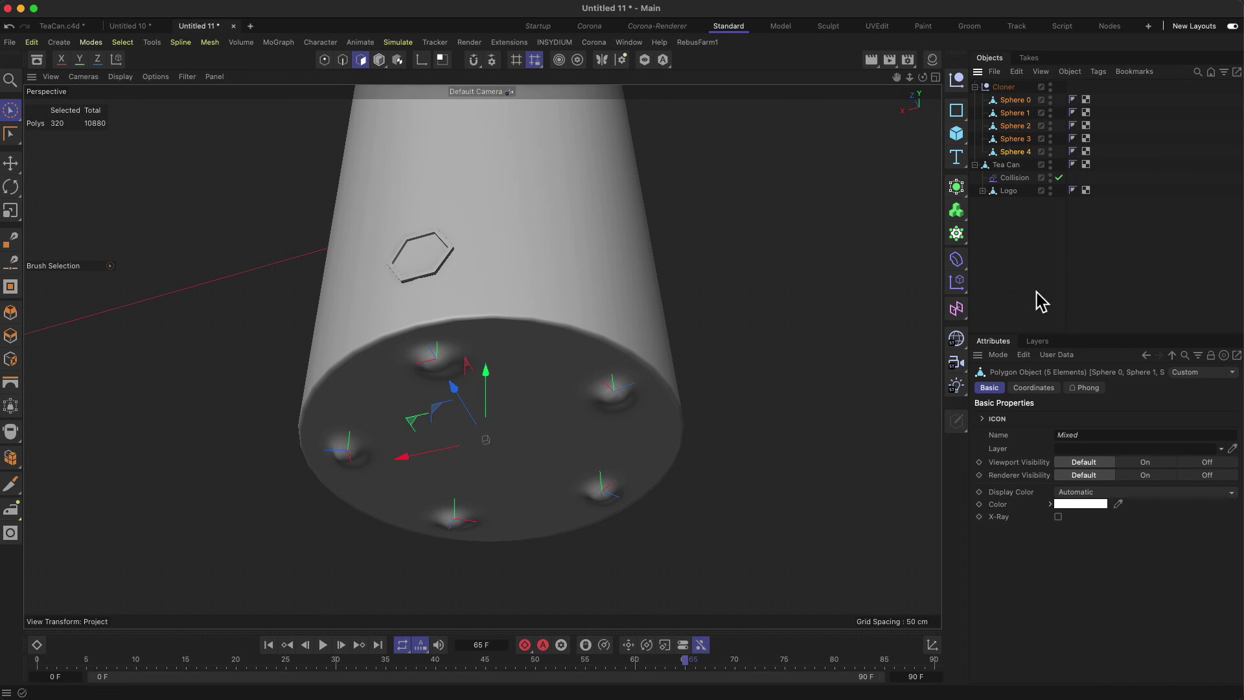
Deselect the spheres and examine the bottom feet and the whole tea can.
{"action": "left_click", "coordinate": [1030, 206]}
{"action": "left_click_drag", "start_coordinate": [516, 430], "coordinate": [483, 439], "text": "alt"}
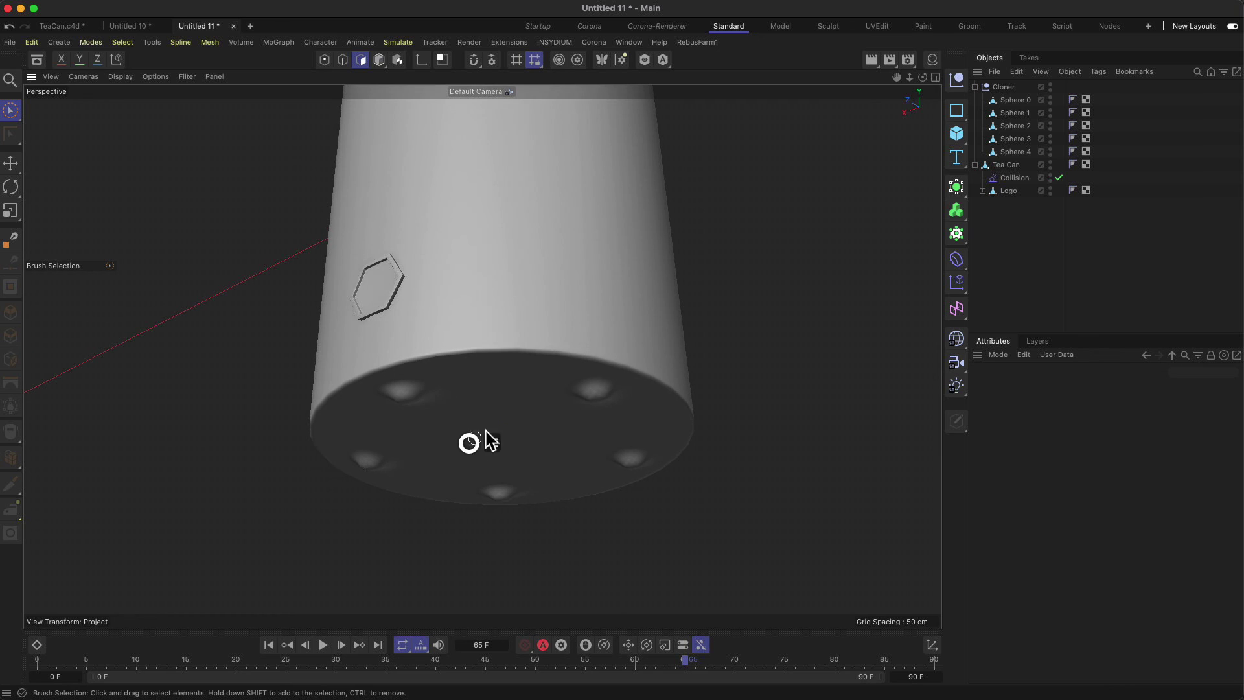
{"action": "left_click_drag", "start_coordinate": [575, 285], "coordinate": [492, 431]}
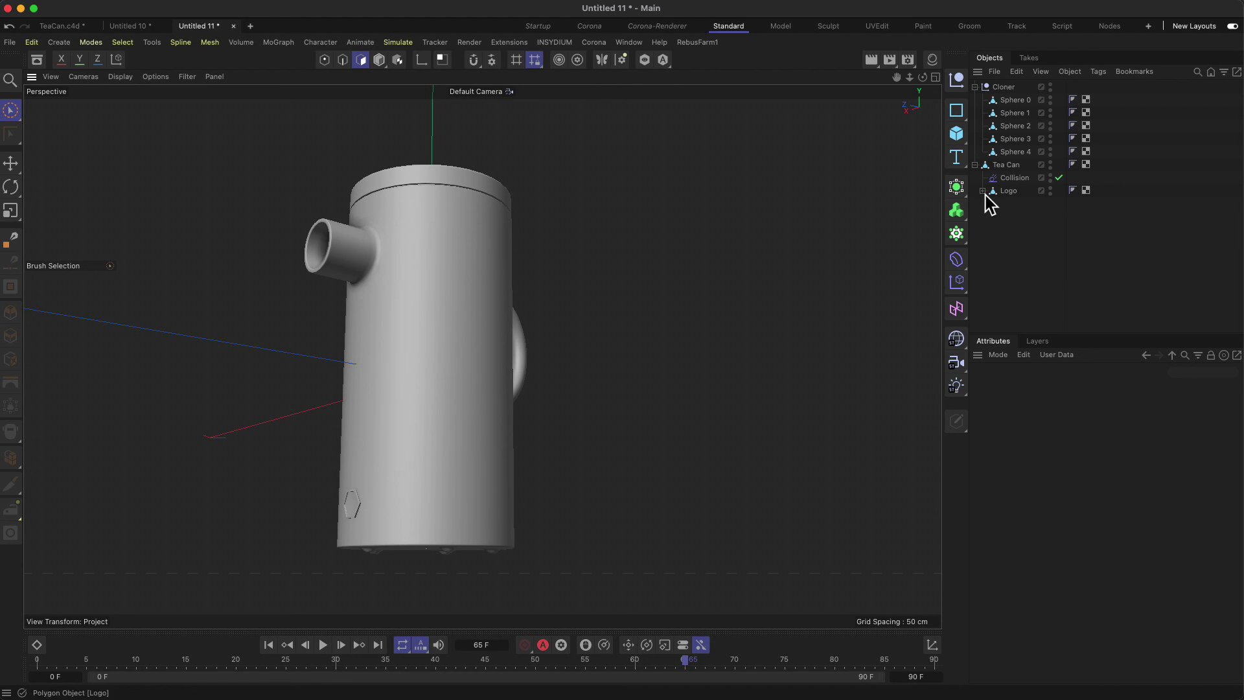
Bring up the available MoGraph generator objects.
{"action": "left_click", "coordinate": [963, 238]}
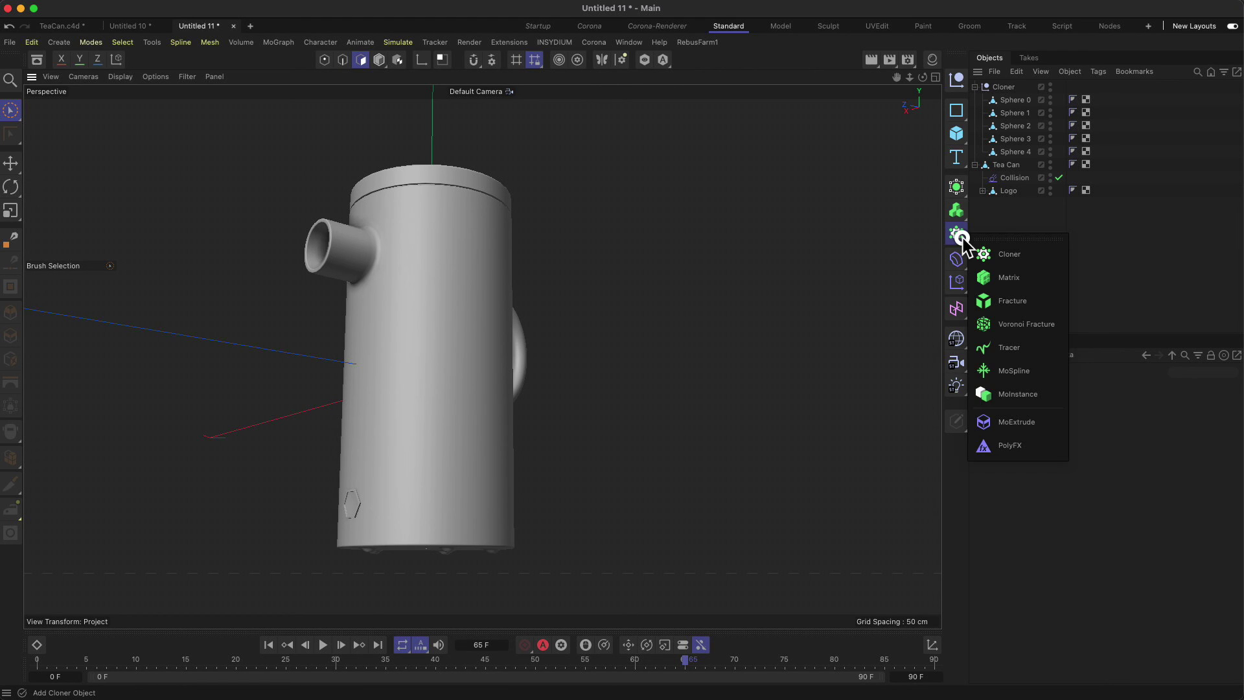